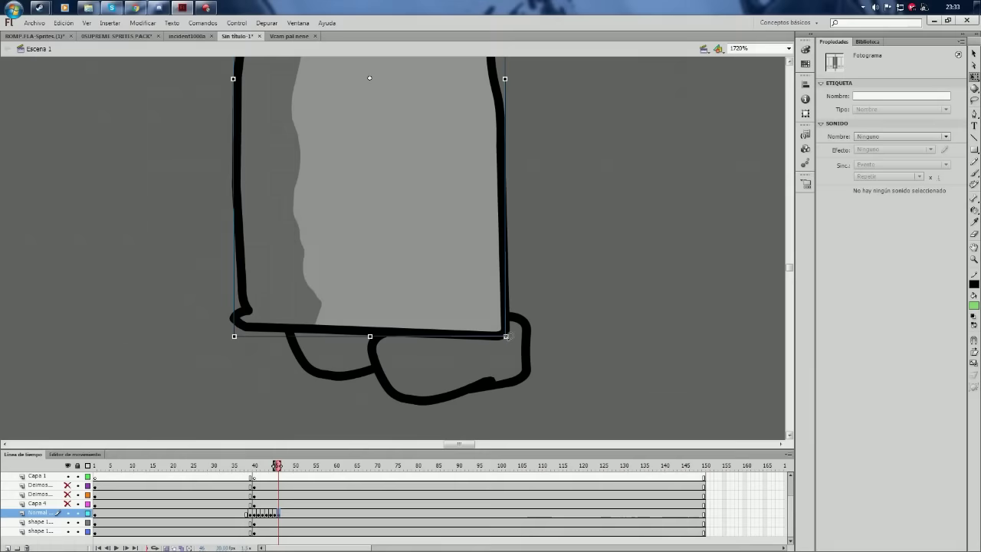
- Animate the body frame by frame on its Normal layer from frame 46 to 62, sliding and tilting it to the left
mouse_move(460, 312)
left_mouse_down()
mouse_move(454, 296)
mouse_move(419, 290)
mouse_move(344, 311)
mouse_move(306, 308)
left_mouse_up()
key("F6")
key("F6")
key("F6")
key("F6")
key("F6")
key("F6")
key("F6")
key("F6")
key("F6")
key("F6")
key("F6")
key("F6")
left_click(338, 519)
key("F6")
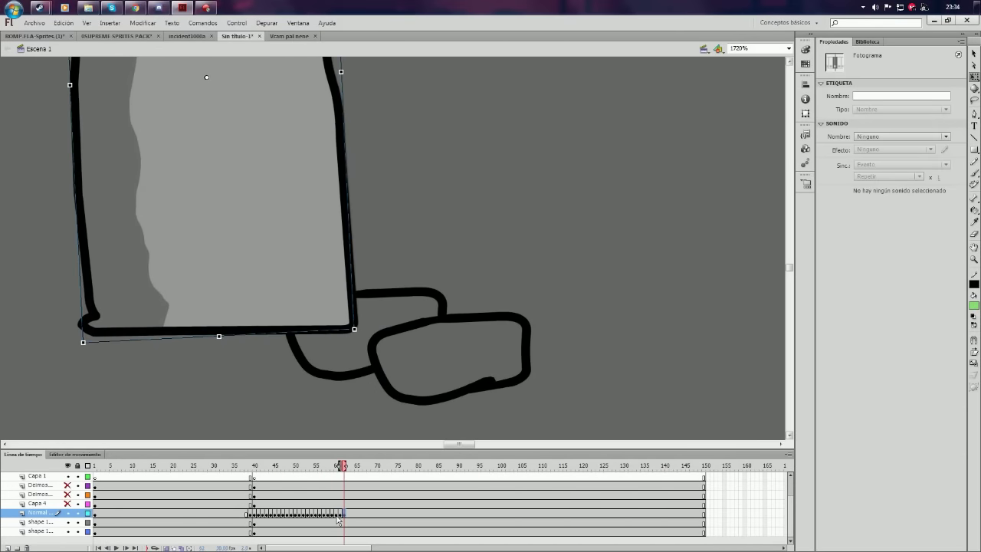
- Preview the animation to check the body's movement
key("ctrl+minus")
key("ctrl+minus")
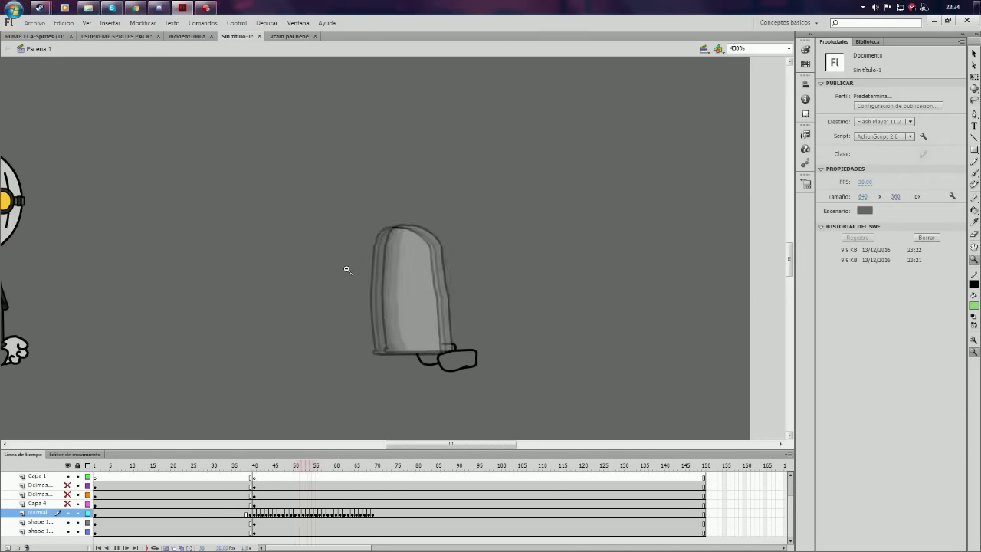
key("ctrl+Return")
key("ctrl+w")
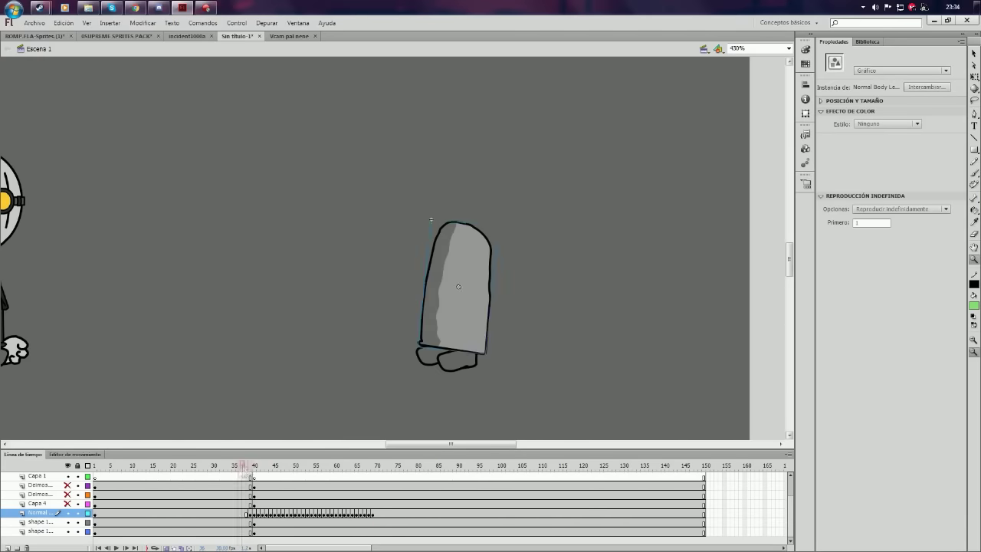
- Continue the body's keyframes from frame 69 to 82, swinging it back to the right over the feet
left_click(364, 512)
key("ctrl+plus")
key("F6")
left_click_drag(382, 347, 505, 385)
key("F6")
key("F6")
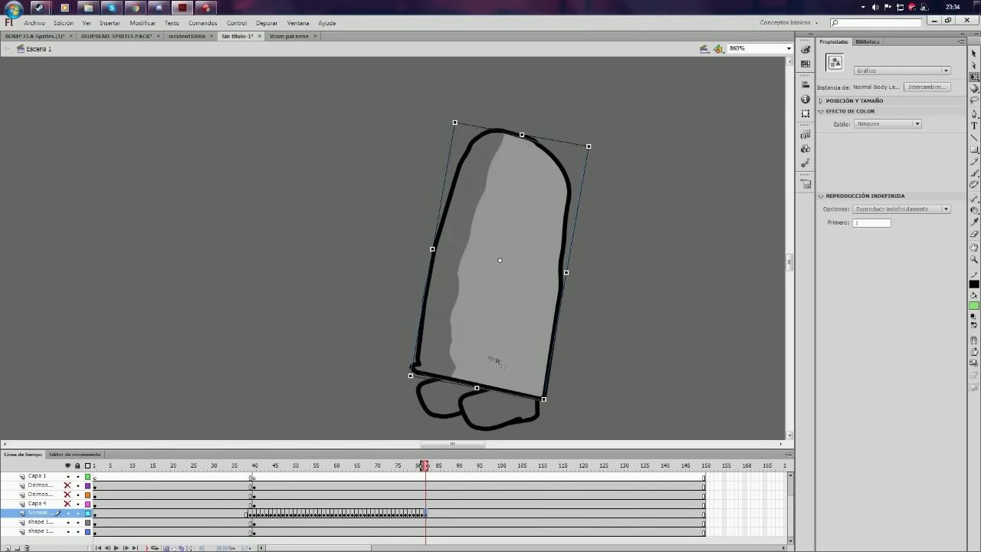
- Extend the body's keyframes through frame 96, moving it further right, and test the movie
left_click(411, 515)
key("F6")
key("F6")
key("F6")
key("F6")
key("F6")
key("F6")
key("F6")
key("F6")
key("F6")
key("F6")
left_click_drag(464, 345, 559, 361)
key("ctrl+Return")
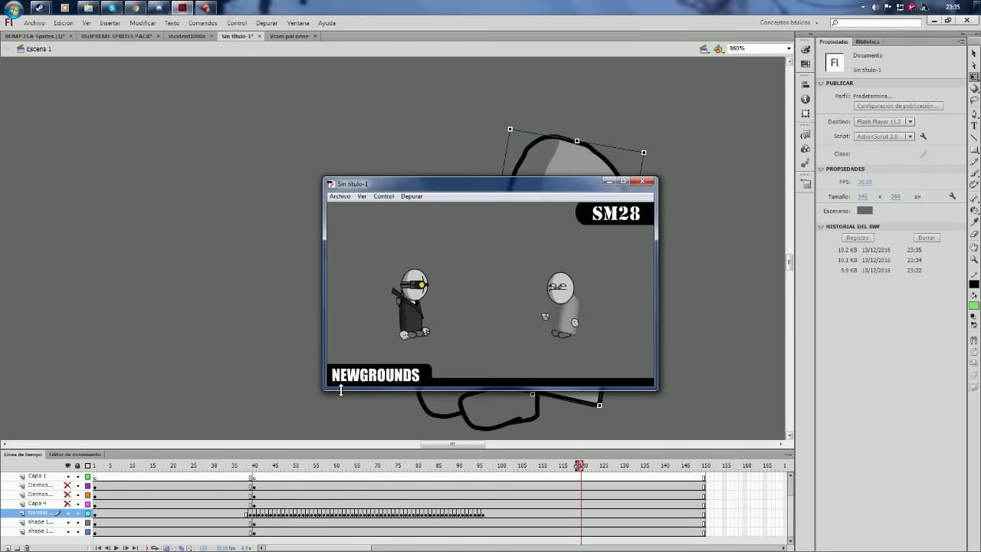
key("ctrl+w")
- Add successive keyframes from frame 40 to 48 for the hand beside the body, moving it left across the torso
left_click(254, 494)
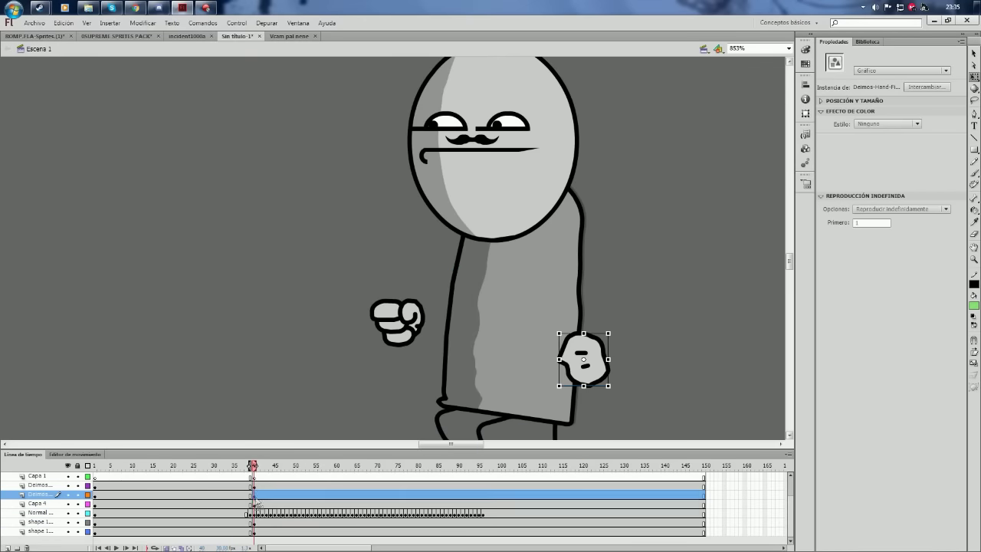
key("F6")
key("F6")
key("F6")
key("F6")
key("F6")
key("F6")
key("F6")
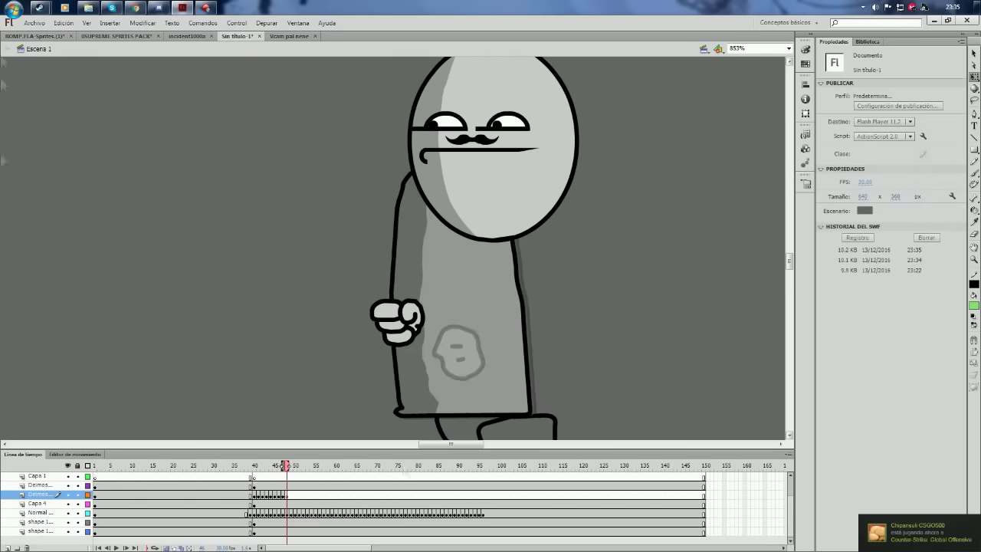
- Replace the hand at frame 48 with an open-fingered hand sprite, and hide the head and other hand layers
key("ctrl+Tab")
key("ctrl+Tab")
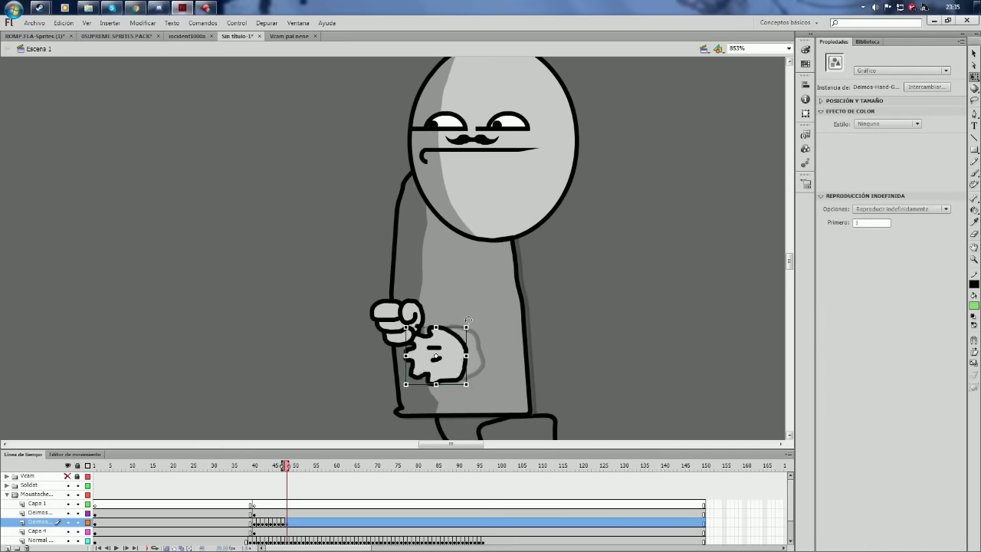
left_click(67, 511)
left_click(67, 530)
- Animate the open hand frame by frame from frame 49 to 75, swinging it out past the body's left side and back
left_click(276, 511)
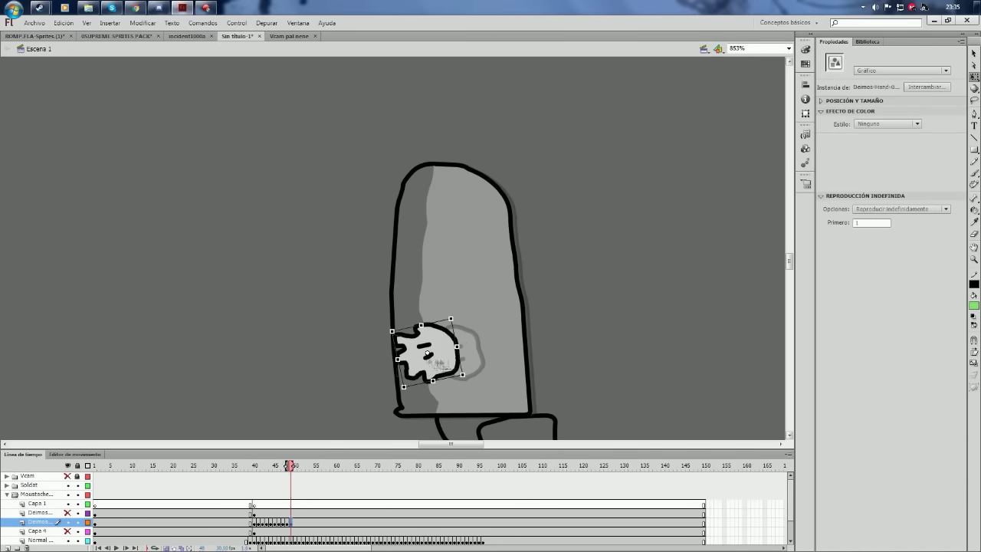
key("F6")
key("F6")
key("F6")
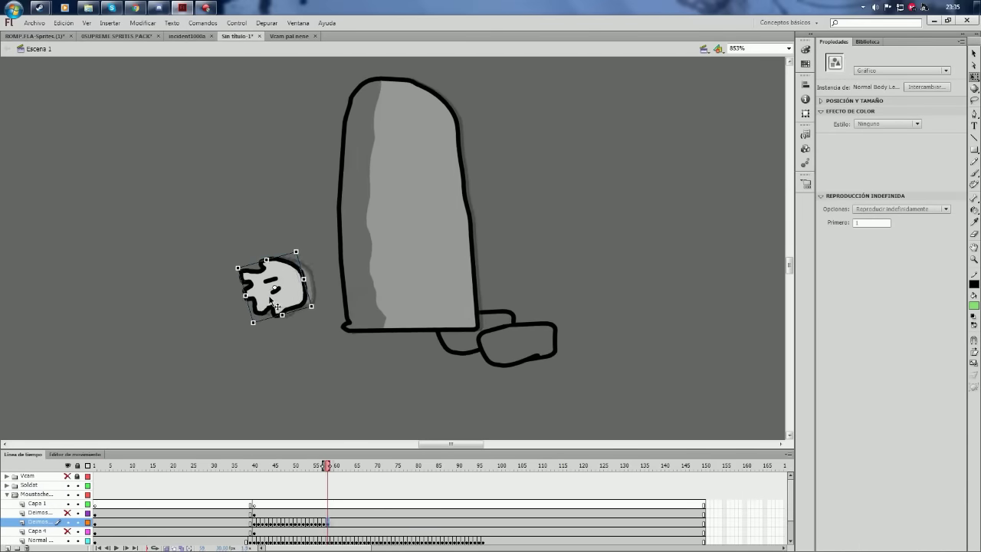
left_click(325, 522)
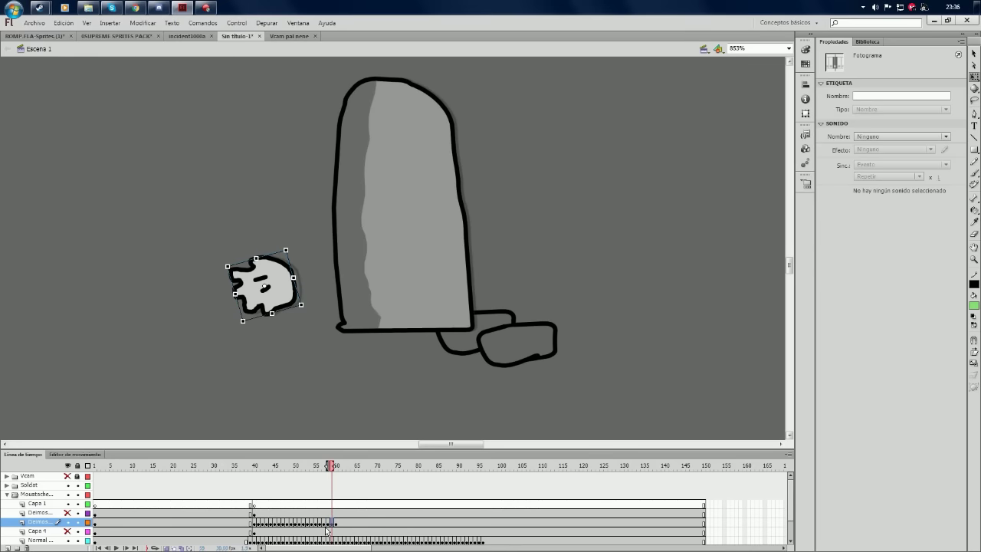
key("Return")
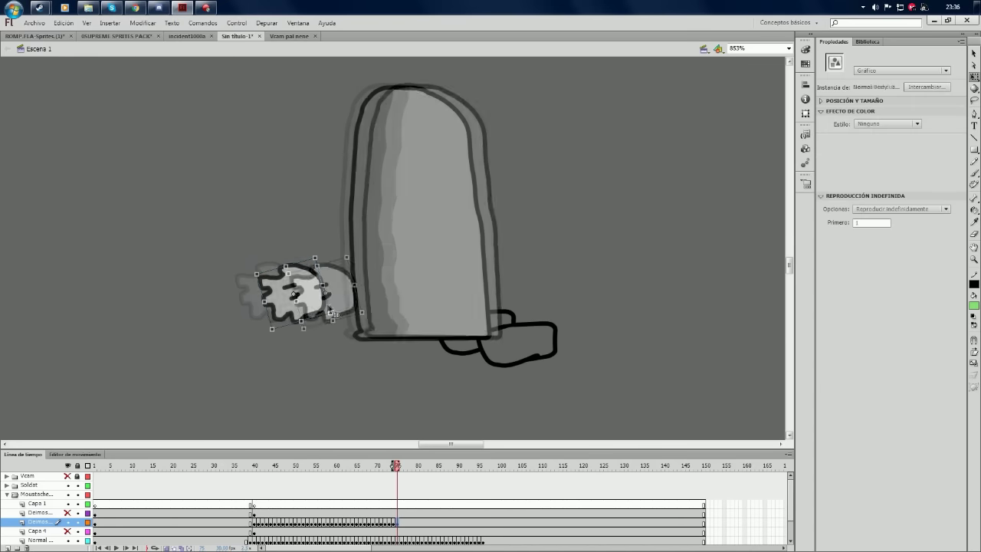
- Copy the large notched hand from the ROMP.FLA-Sprites document and paste it onto the hand layer of Sin título-1
left_click(46, 36)
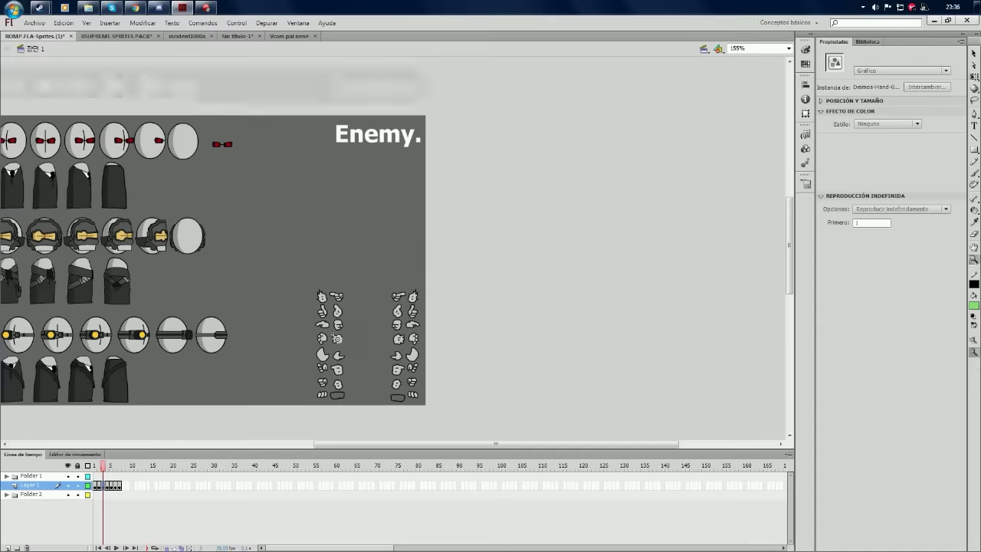
key("ctrl+z")
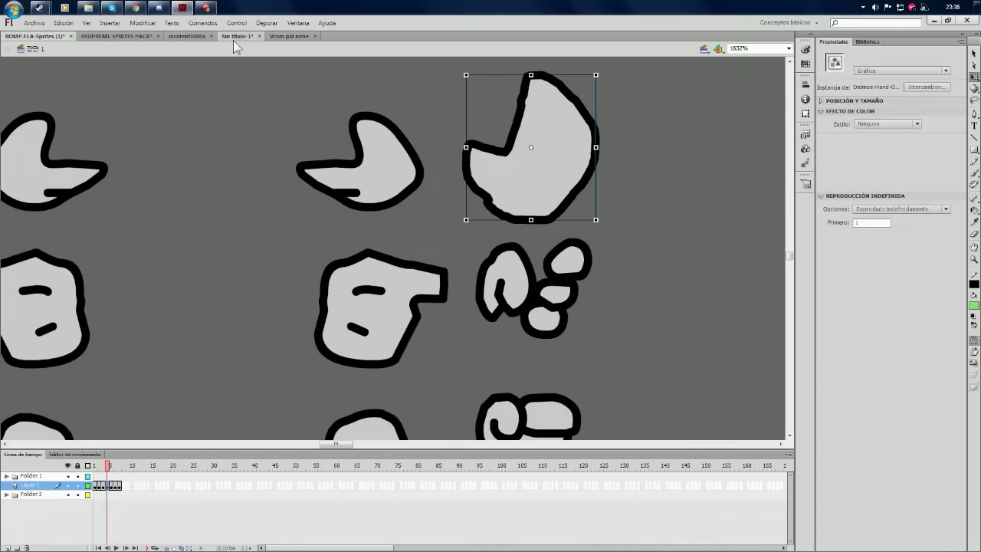
left_click(238, 36)
key("ctrl+v")
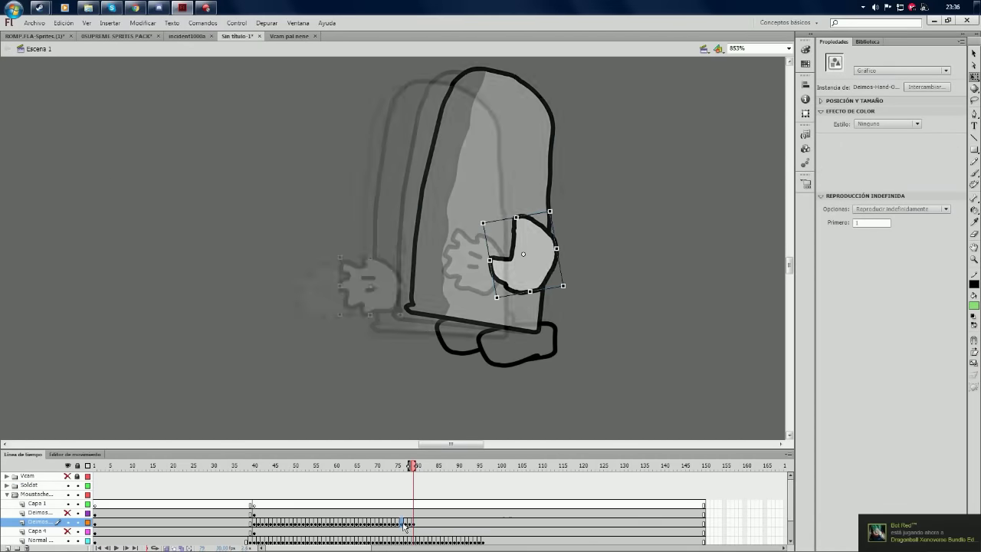
- Add hand keyframes through frame 97, moving and rotating the notched hand out to the body's right, and test the movie
key("F6")
key("F6")
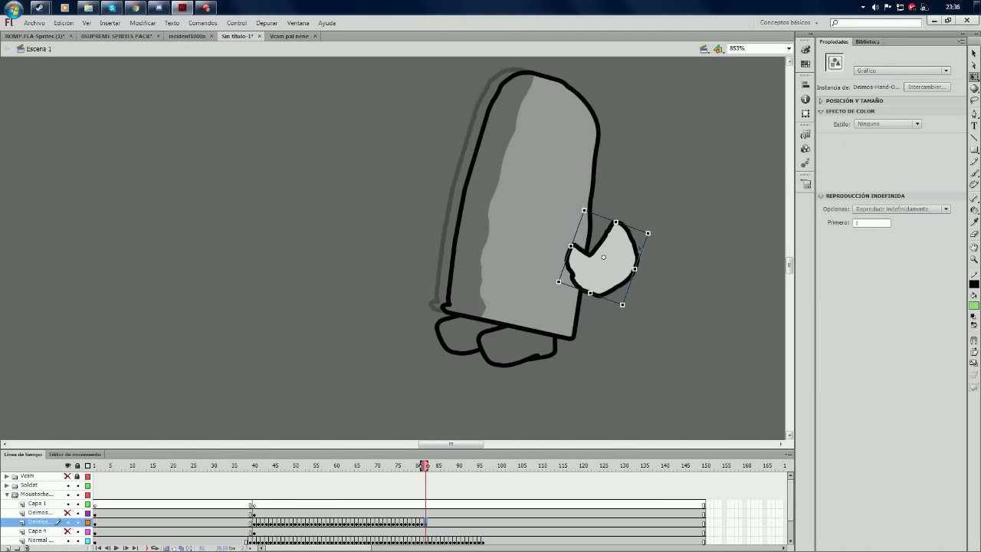
left_click_drag(639, 247, 670, 255)
key("F6")
key("F6")
key("F6")
key("F6")
key("F6")
key("F6")
key("F6")
left_click_drag(628, 290, 682, 295)
key("F6")
key("F6")
key("F6")
key("ctrl+Return")
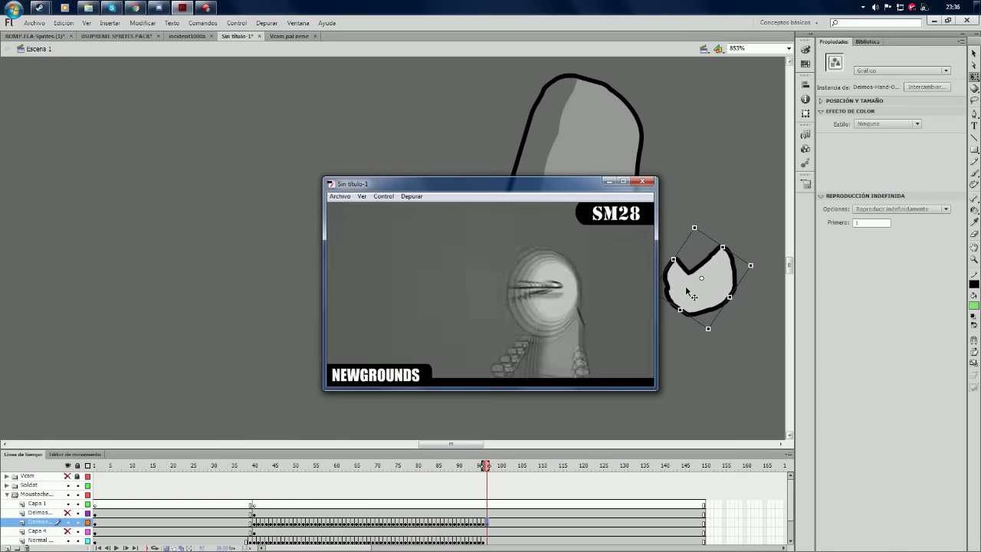
key("ctrl+w")
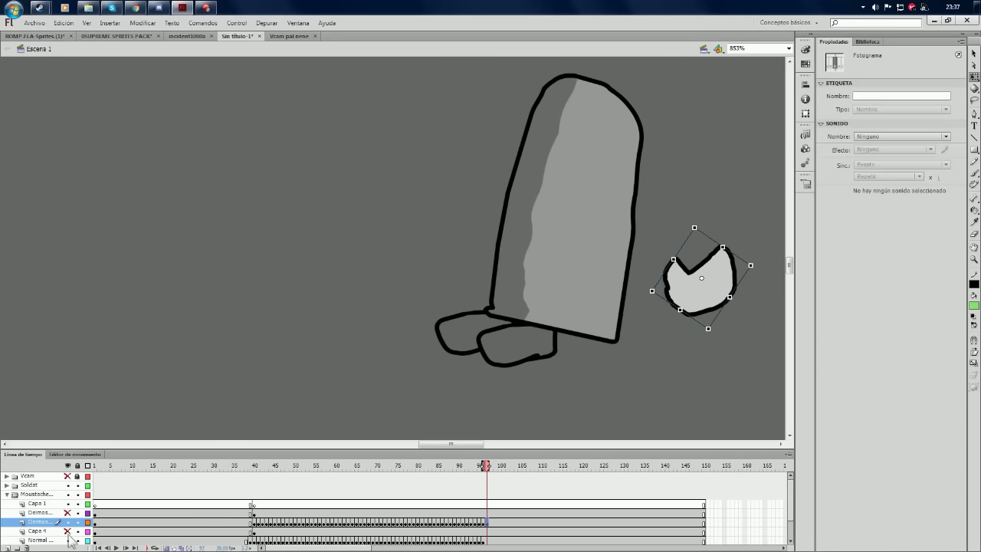
- Try to place black text on the stage beside the character
left_click(253, 512)
left_click(348, 243)
left_click(863, 144)
left_click(827, 171)
left_click(862, 143)
left_click(829, 164)
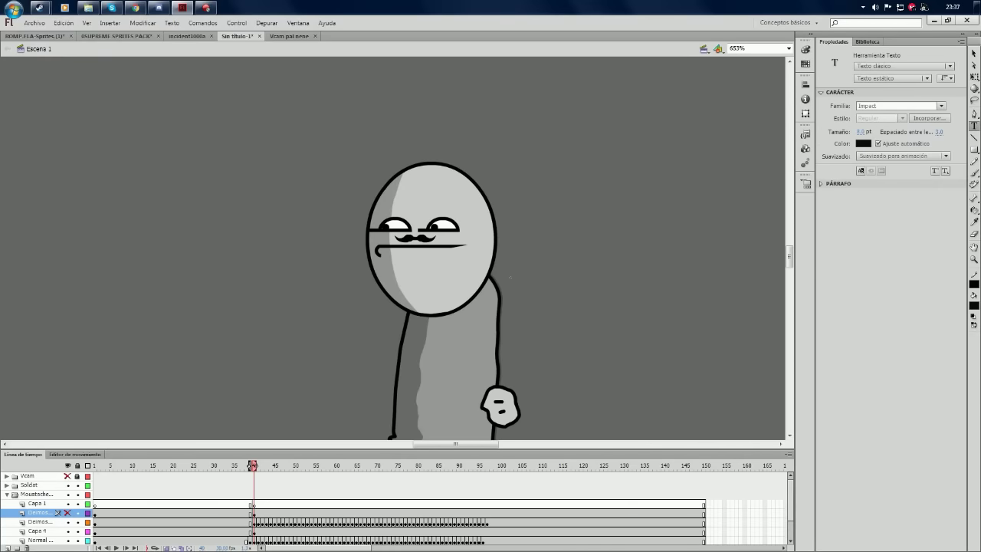
- Animate the head frame by frame on Capa 4 from frame 40 to 94 so it follows the body, and test the movie
left_click(37, 530)
key("q")
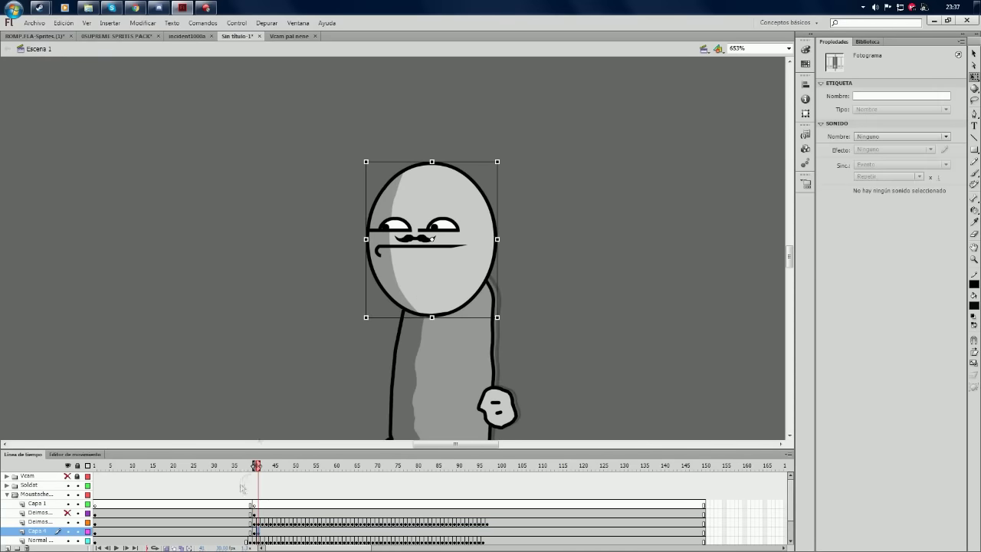
scroll(411, 285, "up", 5)
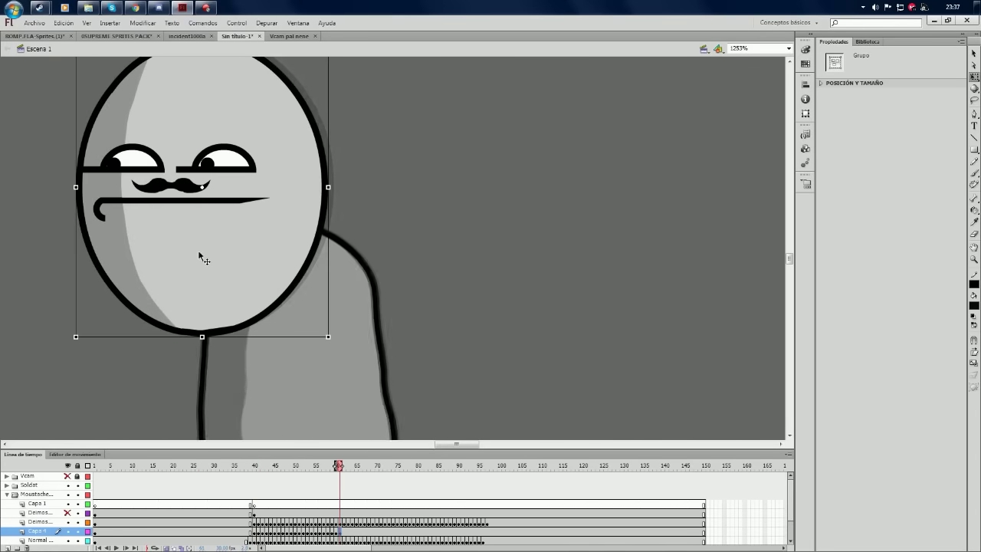
key("ctrl+minus")
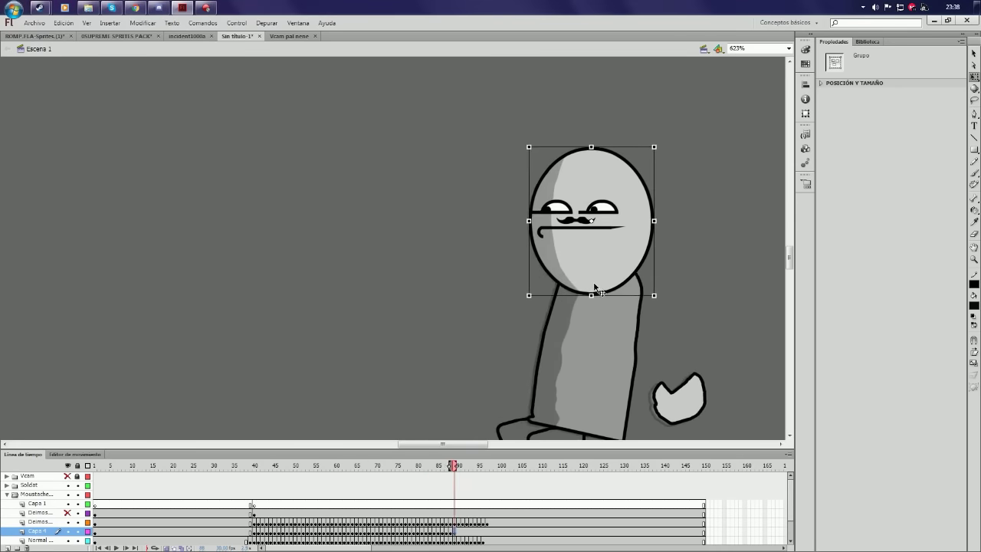
key("ctrl+Return")
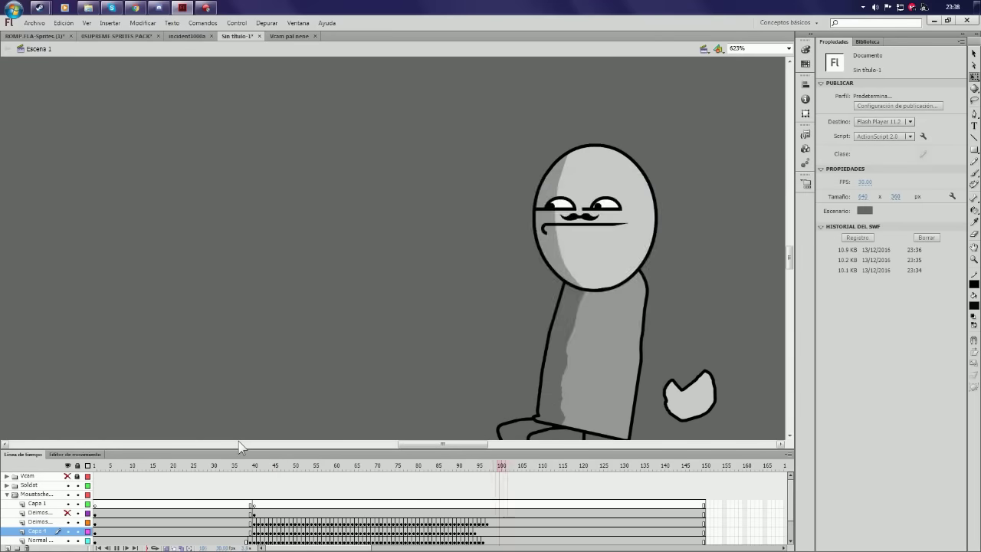
left_click(648, 182)
- Start the front foot's frame-by-frame movement on its shape layer from frame 40 and play it back
key("t")
left_click(268, 189)
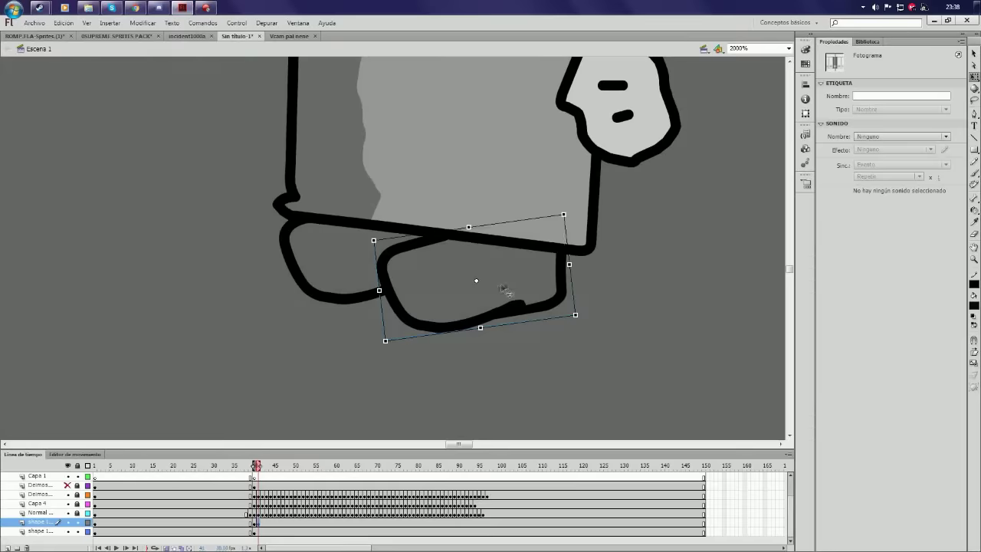
key("Return")
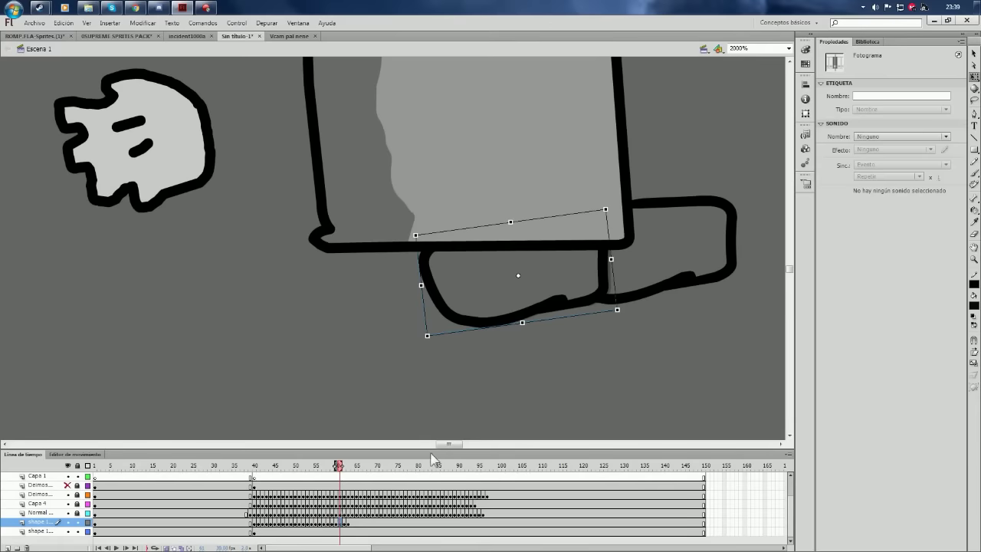
- Redo the front foot's keyframes up to frame 49, sliding the foot in small increments under the body
left_click(285, 498)
key("F6")
key("F6")
key("F6")
key("F6")
key("F6")
key("F6")
key("F6")
key("F6")
key("F6")
key("F6")
key("F6")
key("F6")
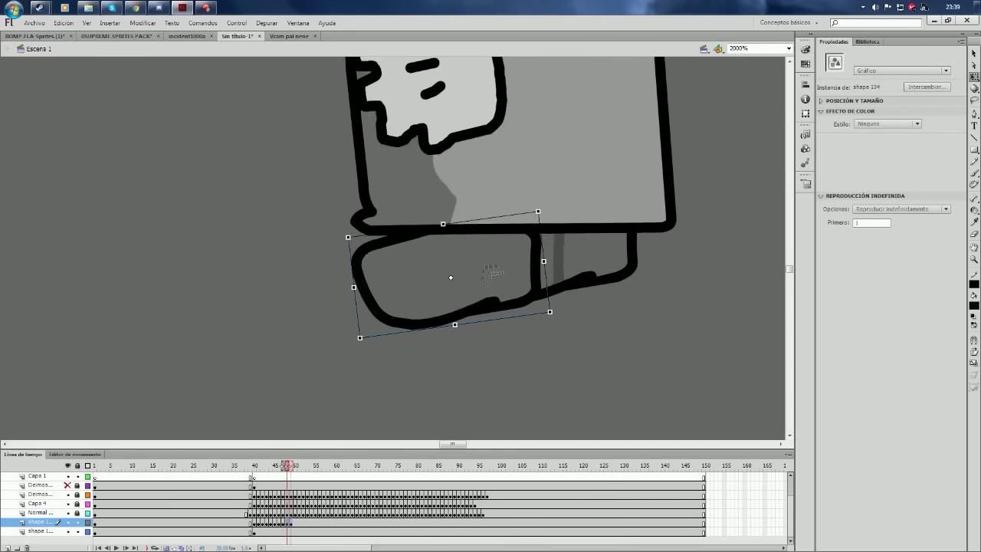
- Add front foot keyframes from frame 49 to 62, sliding the foot further left with the body
key("F6")
key("F6")
key("F6")
key("F6")
key("F6")
key("F6")
key("F6")
key("F6")
key("F6")
key("F6")
key("F6")
key("F6")
key("F6")
key("F6")
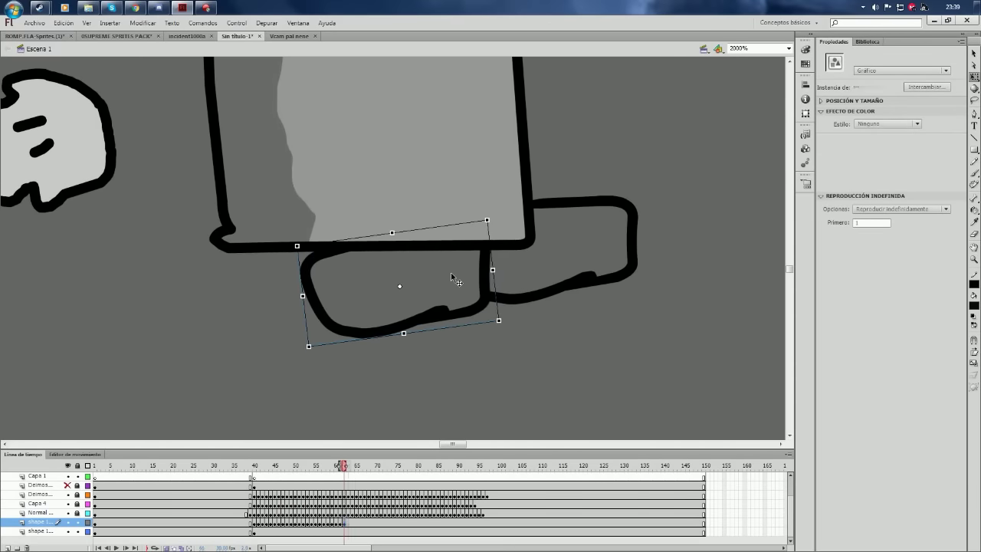
- Continue the front foot's keyframes from frame 62 to 77, bringing the foot back toward the right
key("F6")
key("F6")
key("F6")
key("F6")
key("F6")
key("F6")
key("F6")
key("F6")
key("F6")
key("F6")
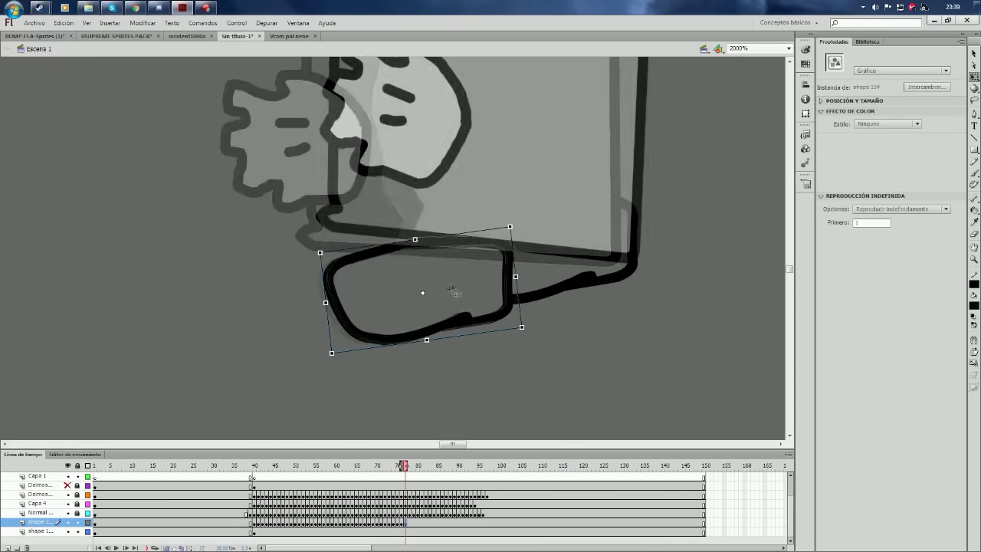
- Add front foot keyframes through frame 95, sliding the foot right, well ahead of the back foot
key("F6")
key("F6")
key("F6")
key("F6")
key("F6")
key("F6")
key("F6")
key("F6")
key("F6")
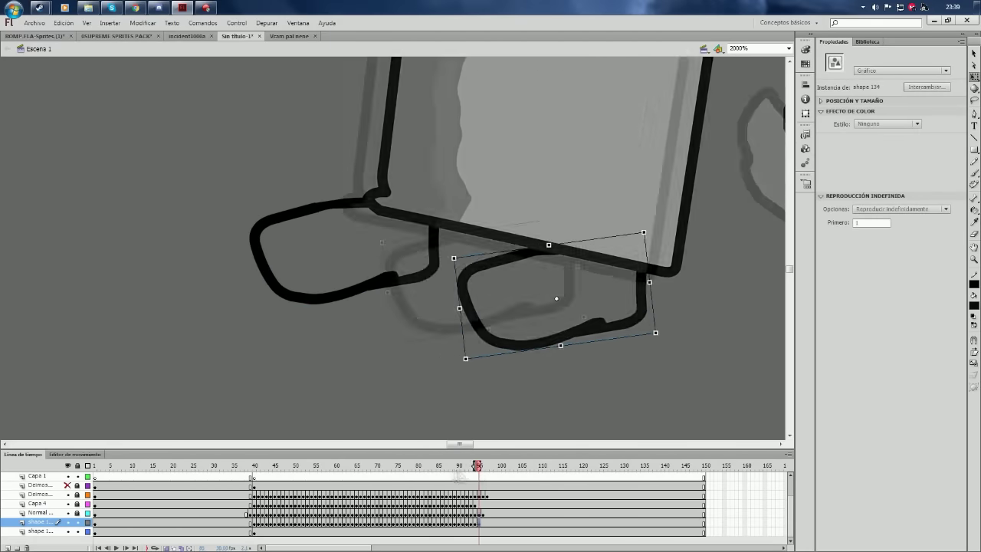
- Undo the front foot's latest keyframes and moves back to about frame 82
key("ctrl+z")
key("ctrl+z")
key("ctrl+z")
key("ctrl+z")
key("ctrl+z")
key("ctrl+z")
key("ctrl+z")
key("ctrl+z")
key("ctrl+z")
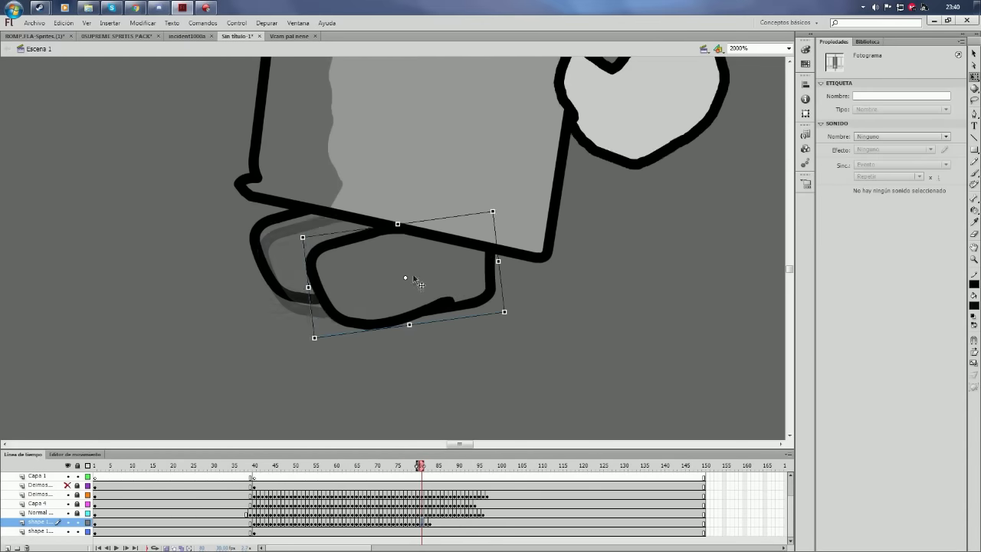
- Redo the front foot's keyframes through frame 96, sliding the foot right with the body
key("F6")
key("F6")
key("F6")
key("F6")
key("F6")
key("F6")
key("F6")
key("F6")
key("F6")
key("F6")
key("F6")
key("F6")
- Start the back foot's frame-by-frame animation at frame 40, adding keyframes and shifting the foot slightly through frame 42
left_click(255, 531)
key("F6")
key("F6")
key("F6")
key("F6")
key("F6")
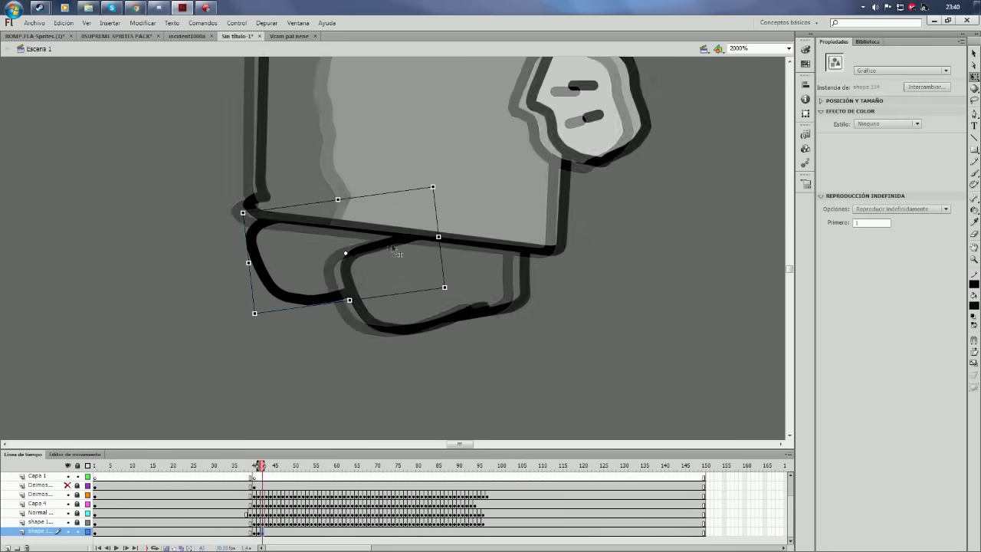
- Add back foot keyframes from frame 42 to 54, sliding the foot under the body until it sits behind the front foot
key("F6")
key("F6")
key("F6")
key("F6")
key("F6")
key("F6")
key("F6")
key("F6")
key("F6")
key("F6")
key("F6")
key("F6")
key("F6")
key("F6")
key("F6")
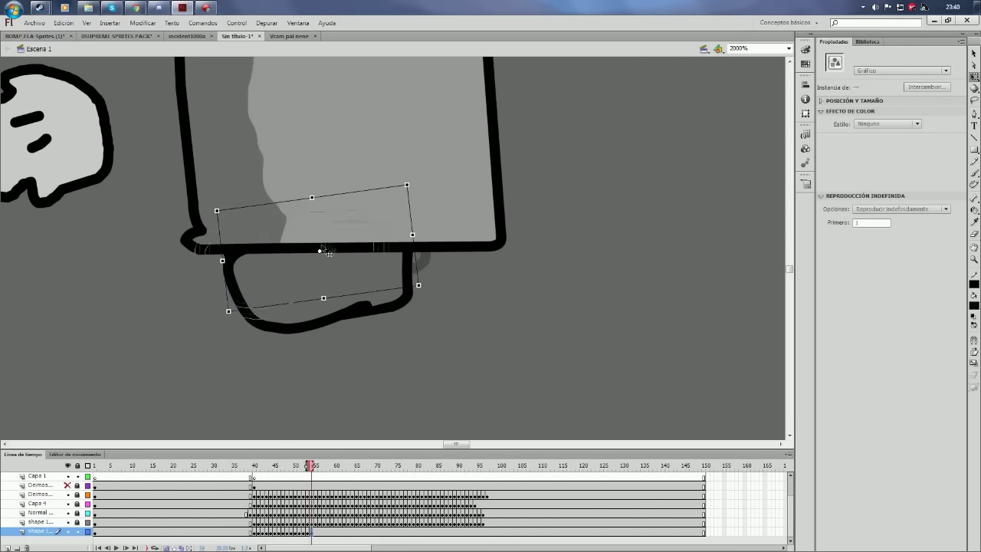
- Continue the back foot's keyframes through frame 64, moving the foot left to the coat's left corner
left_click_drag(334, 465, 331, 537)
left_click(329, 532)
key("F6")
key("F6")
key("F6")
key("F6")
key("F6")
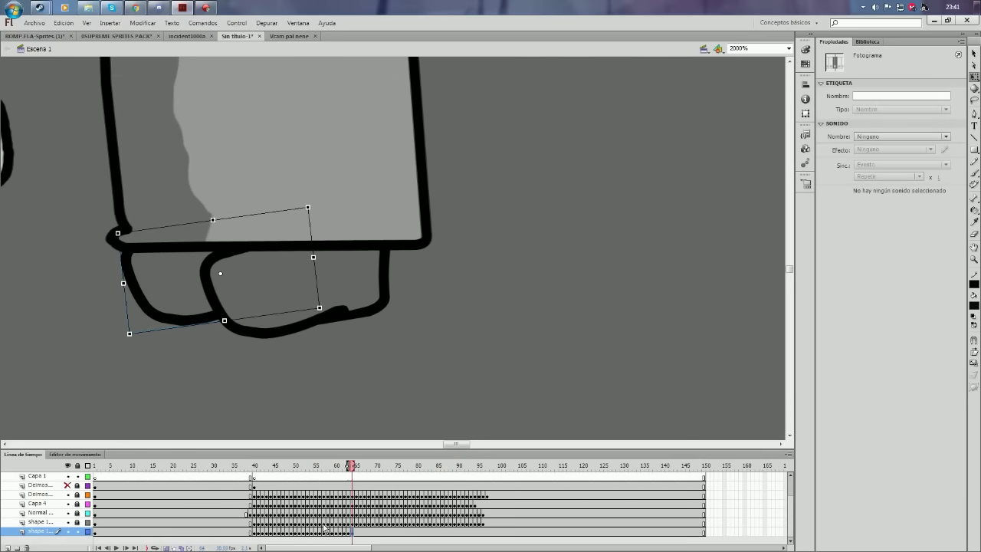
- Add further back foot keyframes after frame 64, starting to slide the foot back toward the right
key("F6")
key("F6")
key("F6")
key("F6")
key("F6")
key("F6")
key("F6")
key("F6")
key("F6")
key("F6")
key("F6")
mouse_move(232, 287)
left_mouse_down()
mouse_move(237, 261)
mouse_move(316, 250)
mouse_move(374, 270)
mouse_move(467, 229)
mouse_move(436, 219)
mouse_move(550, 258)
mouse_move(590, 262)
left_mouse_up()
- Finish the back foot's keyframes through frame 97, keeping the foot moving right with the body, and preview the movie
key("F6")
key("F6")
key("F6")
key("F6")
key("F6")
key("F6")
key("F6")
key("F6")
key("F6")
key("F6")
key("F6")
key("F6")
key("F6")
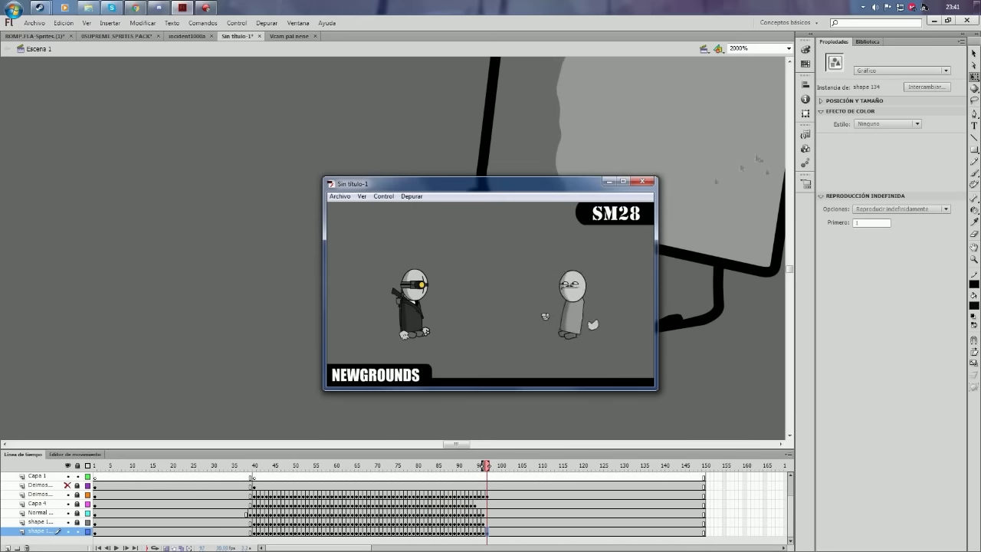
key("ctrl+w")
- Unhide the fist hand's layer and start its keyframes from frame 40, moving the fist left with the body
left_click(252, 485)
left_click(361, 199)
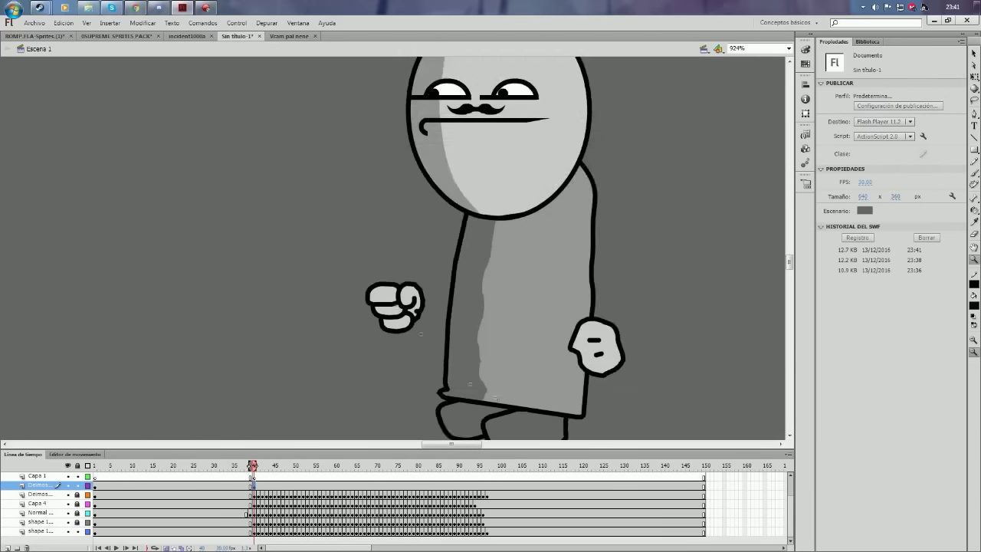
key("F6")
key("F6")
key("F6")
mouse_move(403, 188)
left_mouse_down()
mouse_move(291, 210)
mouse_move(128, 200)
left_mouse_up()
- Add fist keyframes through frame 55, shifting the fist in small increments in front of the swaying body
key("F6")
key("F6")
key("F6")
key("F6")
key("F6")
key("F6")
key("F6")
key("F6")
key("F6")
key("F6")
key("F6")
key("F6")
left_click_drag(226, 185, 515, 234)
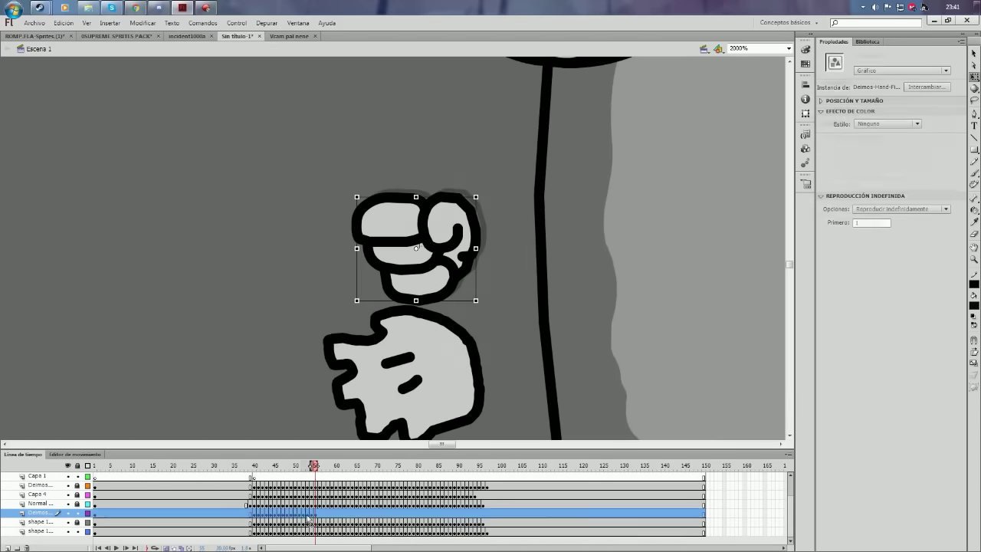
- Continue the fist's keyframes from frame 55 to 74, nudging the fist slightly on each frame above the open hand
key("F6")
key("F6")
key("F6")
key("F6")
key("F6")
key("F6")
key("F6")
left_click(399, 277)
key("F6")
key("F6")
key("F6")
key("F6")
key("F6")
key("F6")
left_click(376, 246)
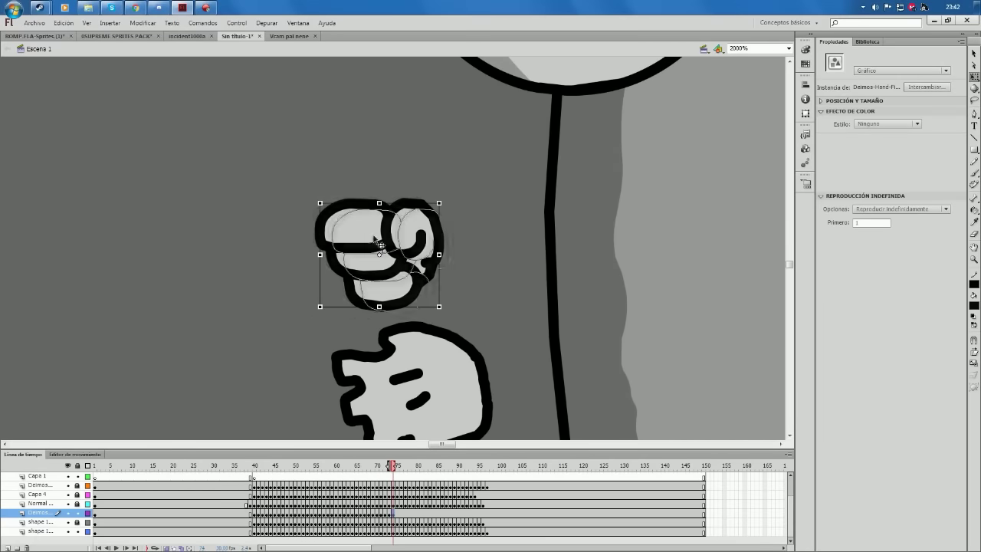
- Add fist keyframes beyond frame 74, moving the fist back toward the right
key("F6")
key("F6")
key("F6")
key("F6")
key("F6")
key("F6")
key("F6")
key("F6")
mouse_move(392, 260)
left_mouse_down()
mouse_move(481, 276)
mouse_move(597, 258)
mouse_move(367, 264)
mouse_move(508, 273)
mouse_move(521, 284)
left_mouse_up()
- Finish the fist's keyframes through frame 97, following the body to the right, and preview the movie
key("F6")
key("F6")
key("F6")
key("F6")
key("F6")
key("F6")
key("F6")
key("F6")
key("F6")
key("F6")
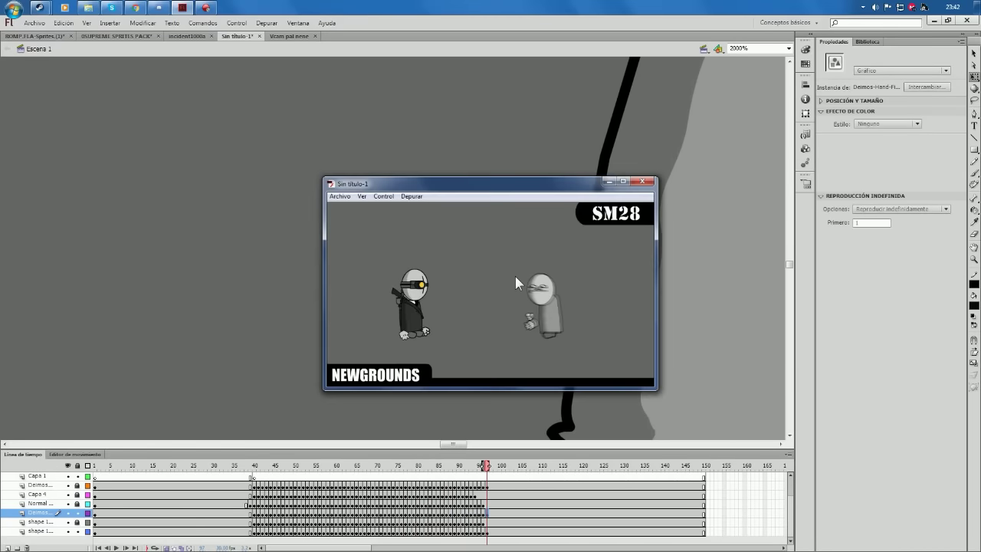
left_click(642, 182)
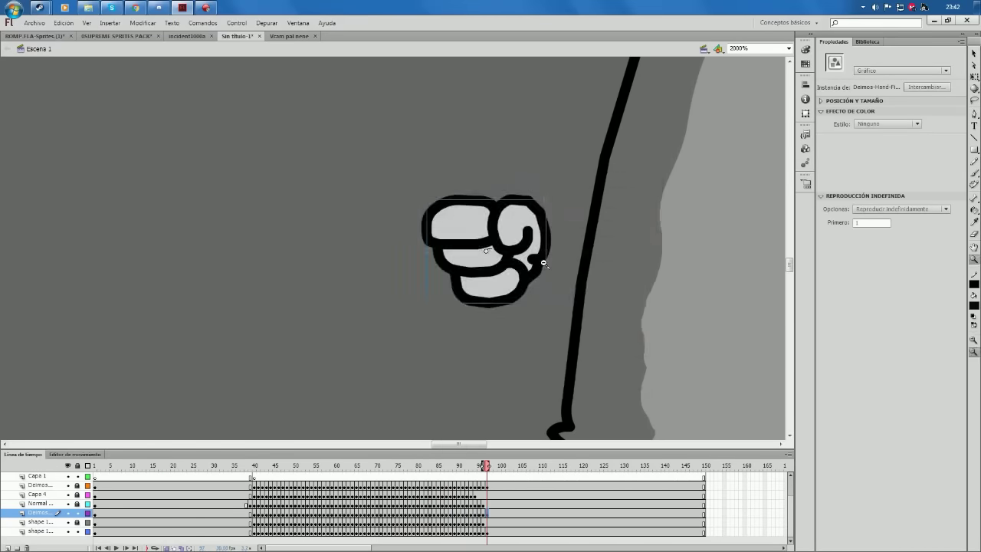
- Insert keyframes at frame 96 on all layers of the Soldat folder and select the soldier's suited body
left_click(314, 348, "alt")
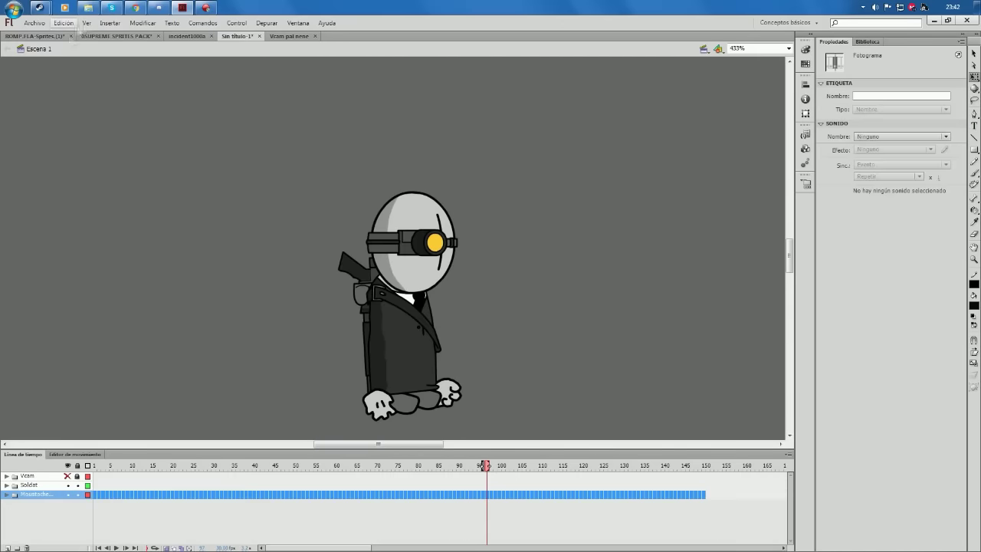
left_click(7, 484)
left_click(460, 358, "alt")
left_click_drag(482, 494, 485, 527)
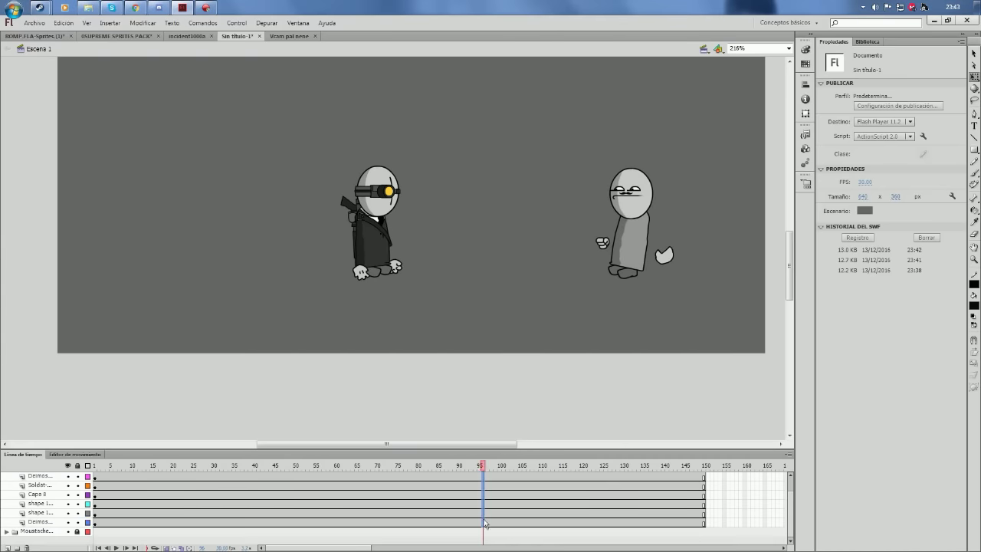
key("ctrl+equal")
key("ctrl+equal")
double_click(484, 503)
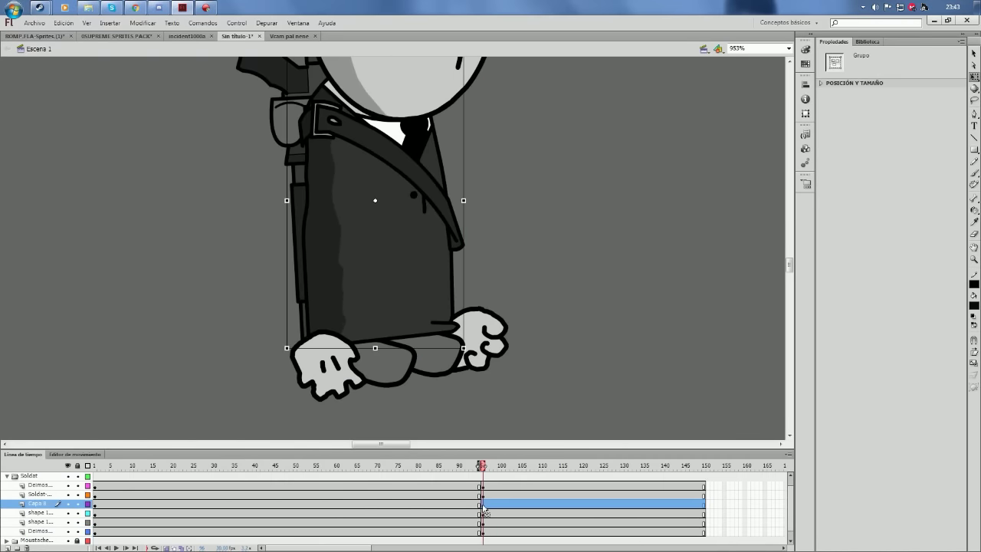
- Hide the soldier's head and open-hand layers and keyframe the suited body leaning and shifting left frame by frame from frame 96 to 110
left_click(67, 494)
left_click(67, 485)
key("F6")
key("Left")
key("F6")
key("Left")
key("F6")
key("Left")
key("F6")
key("Left")
key("F6")
key("Left")
key("F6")
key("Left")
key("F6")
key("Left")
key("F6")
key("Left")
key("F6")
key("Left")
key("F6")
key("Left")
key("F6")
key("Left")
key("F6")
key("Left")
key("F6")
key("Left")
key("F6")
key("Left")
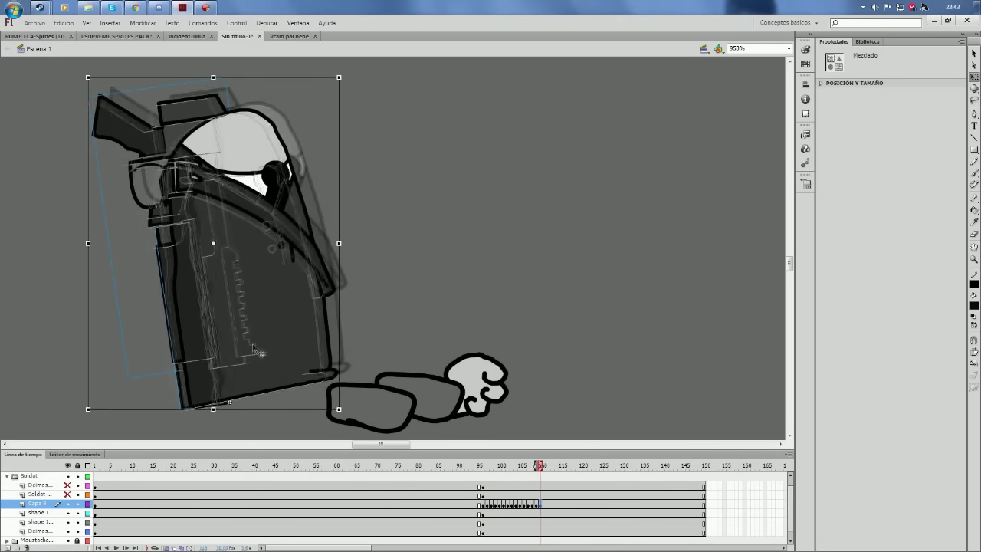
- Continue the suited body's keyframes through frame 117, slowing its leftward lean, and play the timeline
key("F6")
key("Left")
key("F6")
key("Left")
key("F6")
key("Left")
key("F6")
key("Left")
key("F6")
key("Left")
key("F6")
key("Left")
key("F6")
key("Left")
key("Return")
key("ctrl+minus")
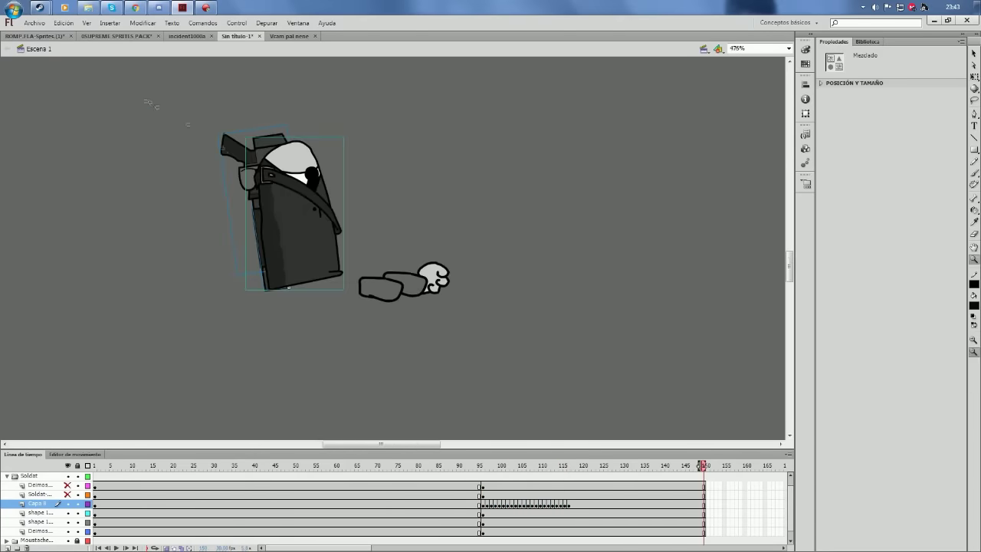
- Keyframe the soldier's open hand from frame 96 to 105, rotating and raising it toward the weapon on his back, and preview the movie
left_click(482, 494)
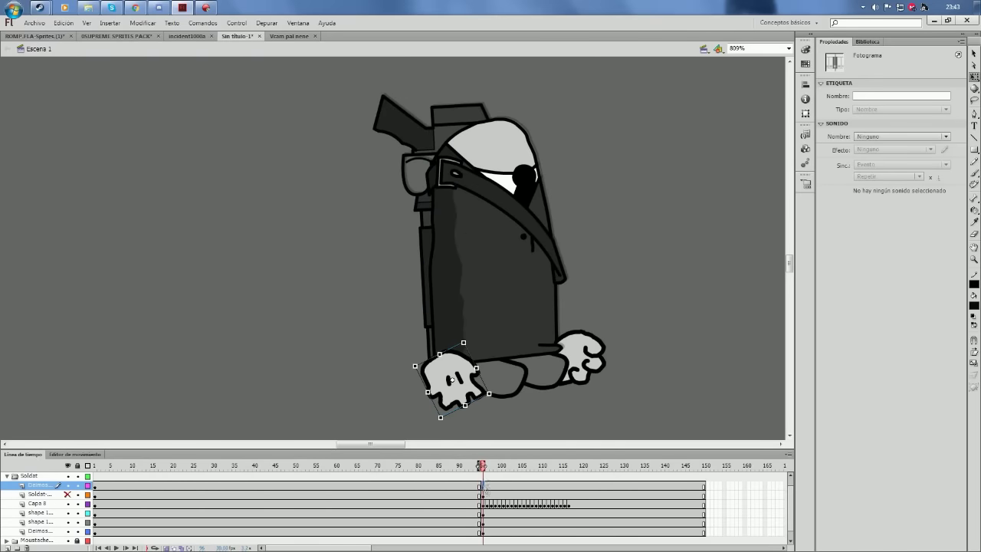
left_click(483, 487)
key("ctrl+equal")
key("F6")
key("F6")
key("F6")
mouse_move(454, 383)
left_mouse_down()
mouse_move(440, 350)
mouse_move(418, 327)
mouse_move(412, 272)
left_mouse_up()
key("F6")
key("F6")
key("F6")
mouse_move(372, 317)
left_mouse_down()
mouse_move(350, 274)
mouse_move(339, 285)
left_mouse_up()
key("F6")
key("F6")
mouse_move(401, 285)
left_mouse_down()
mouse_move(383, 245)
mouse_move(340, 240)
left_mouse_up()
key("F6")
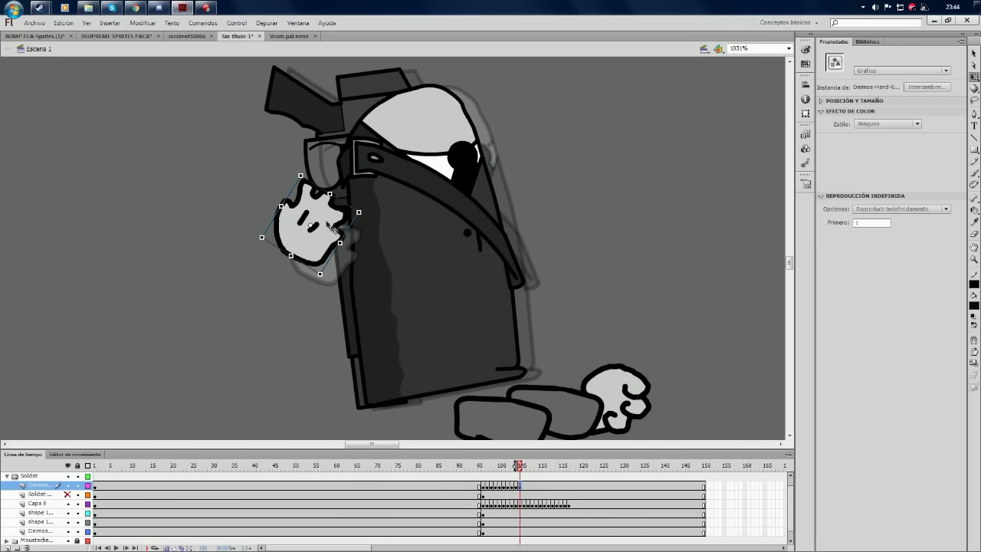
key("ctrl+Return")
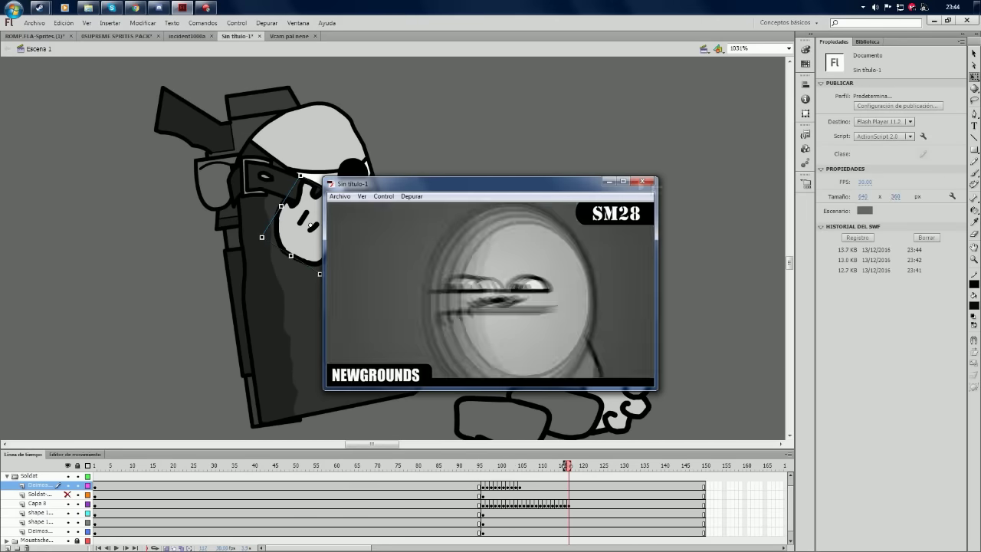
key("ctrl+w")
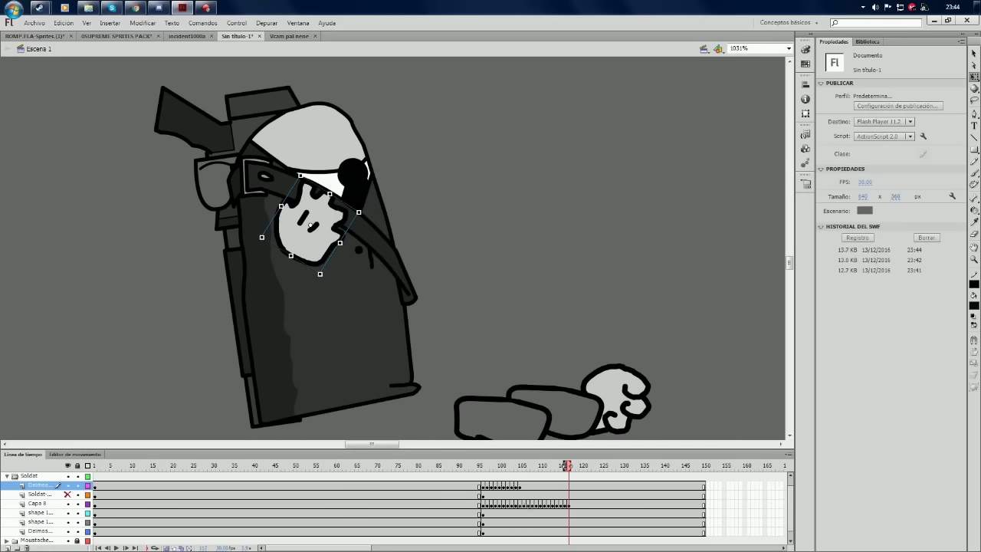
- Extend the open hand's keyframes through frame 109, rotating it and raising it to the weapon's grip
key("comma")
key("comma")
key("comma")
key("comma")
key("comma")
key("comma")
key("comma")
key("comma")
key("comma")
key("comma")
key("comma")
key("comma")
mouse_move(365, 208)
left_mouse_down()
mouse_move(313, 122)
mouse_move(302, 115)
mouse_move(295, 129)
left_mouse_up()
key("F6")
key("F6")
key("F6")
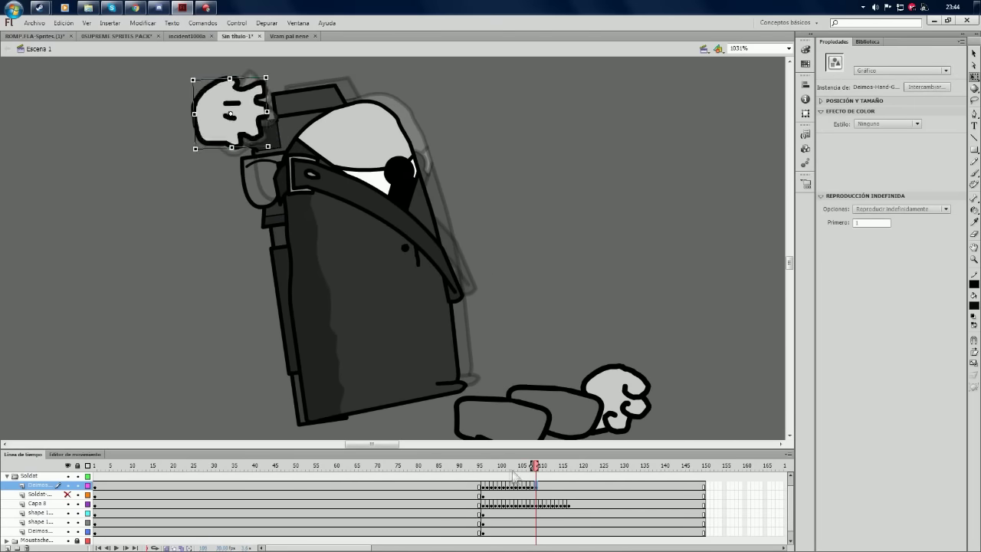
- Step back through the open hand's motion and clear its keyframes after frame 96
key("comma")
key("comma")
key("comma")
key("z")
left_click(330, 243, "alt")
left_click(330, 243)
key("comma")
key("comma")
key("comma")
key("comma")
key("comma")
key("comma")
key("comma")
key("period")
key("period")
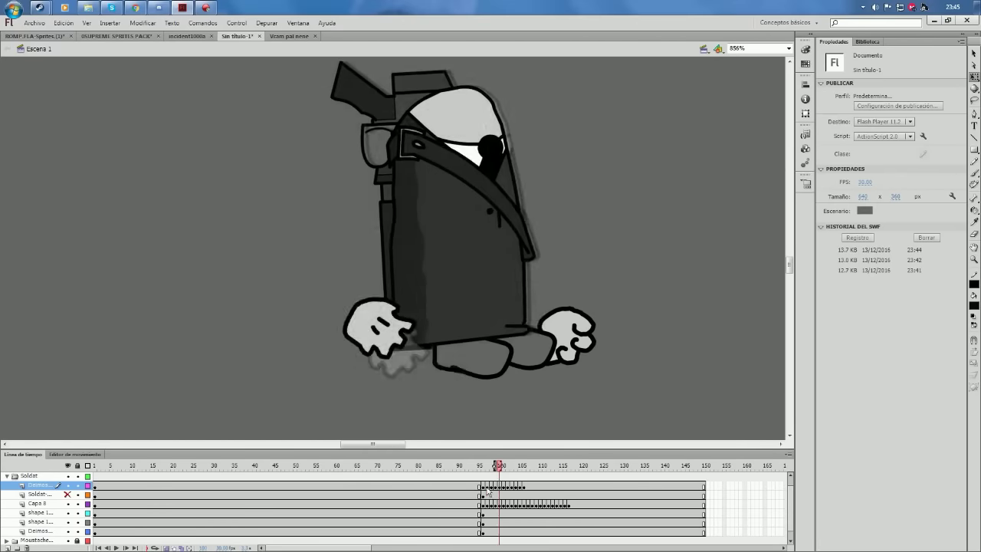
left_click_drag(487, 490, 705, 485)
key("shift+F6")
- Rekey the open hand from frame 97 to 111, raising it with the fingers downward until it covers the weapon's grip
left_click(416, 360)
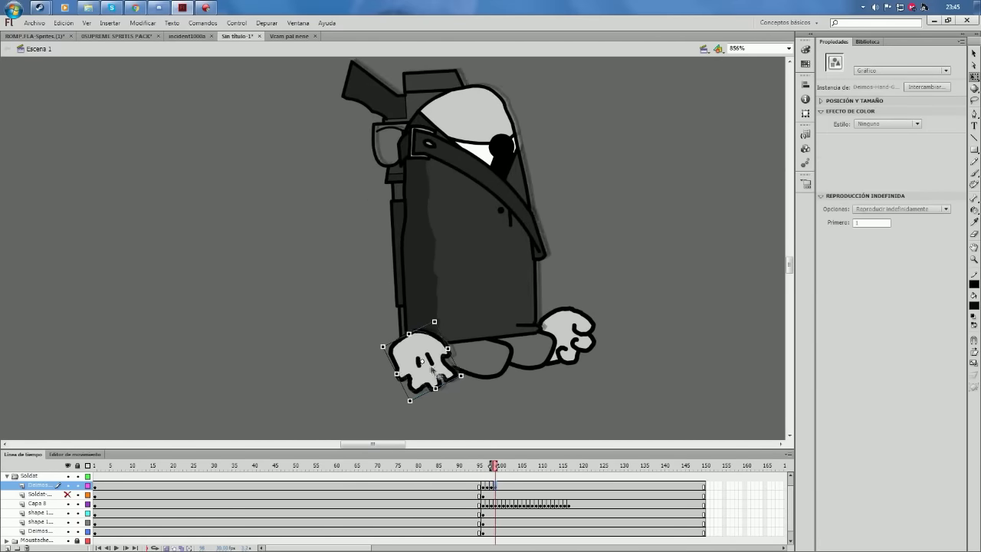
left_click_drag(431, 381, 370, 333)
key("F6")
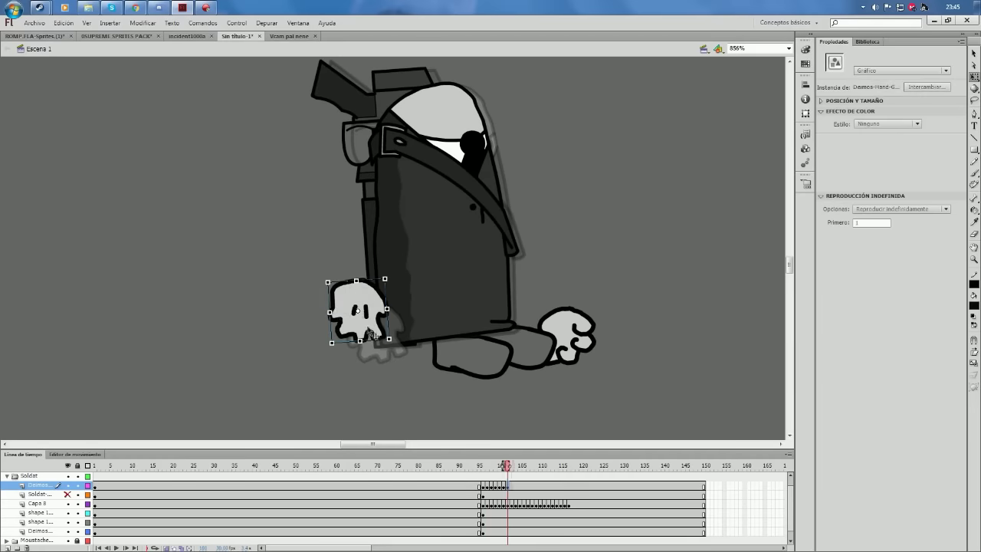
key("comma")
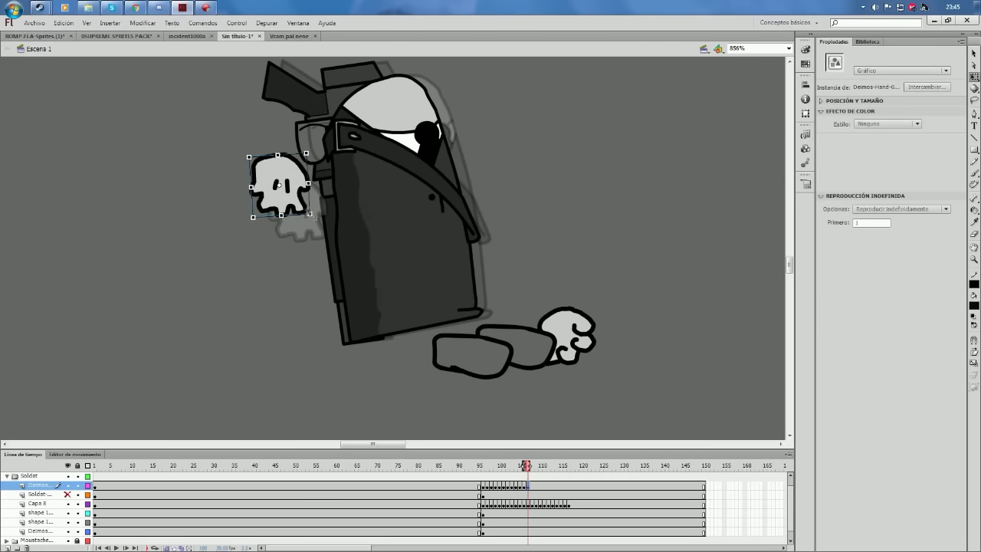
left_click_drag(265, 157, 249, 148)
key("F6")
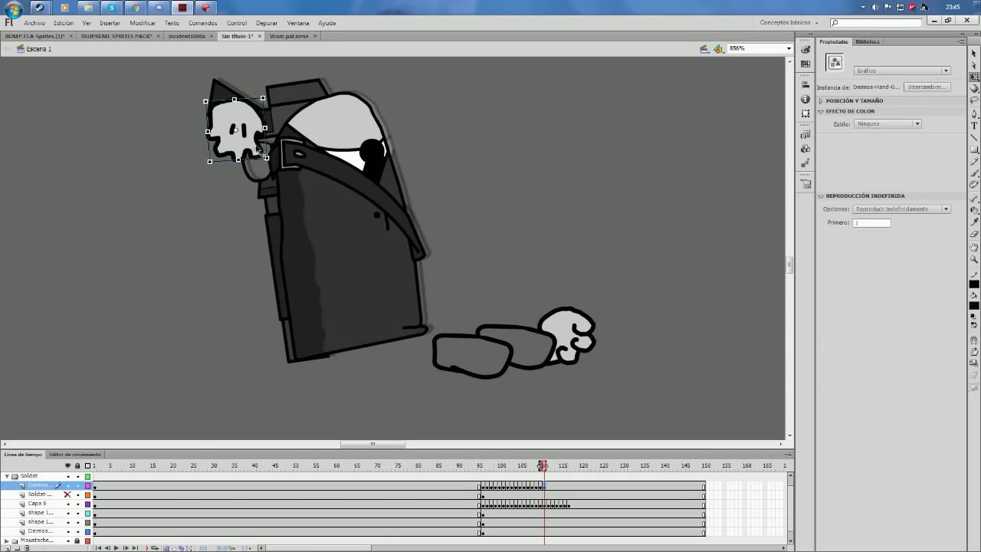
- Clear the suited body's keyframes after frame 112
left_click(550, 504)
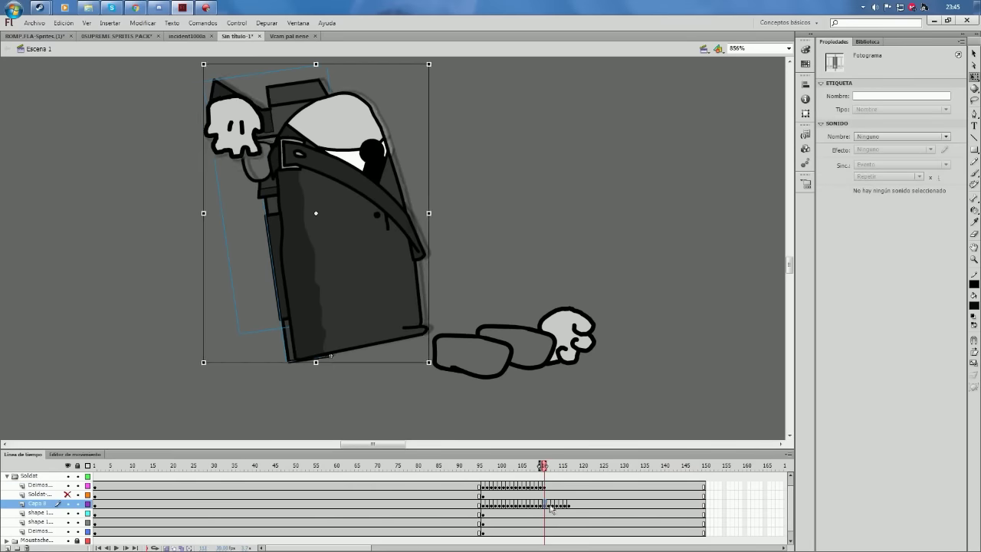
right_click(700, 507)
left_click(766, 280)
left_click(538, 507)
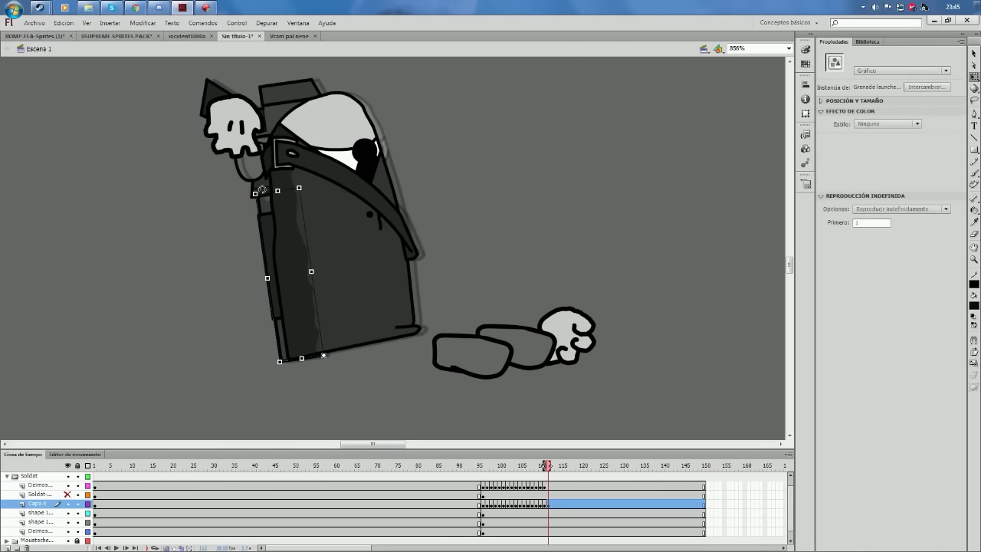
right_click(541, 504)
left_click(542, 504)
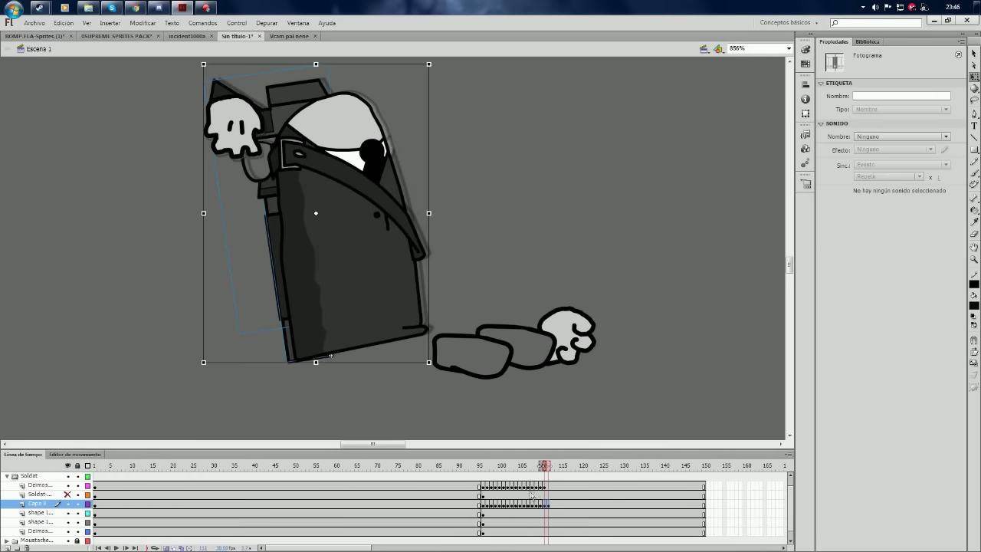
- Rekey the suited body without its weapon through frame 125, moving it further left and straightening it, and preview the movie
key("ctrl+minus")
key("ctrl+equal")
key("F6")
left_click(443, 382)
left_click_drag(443, 381, 427, 372)
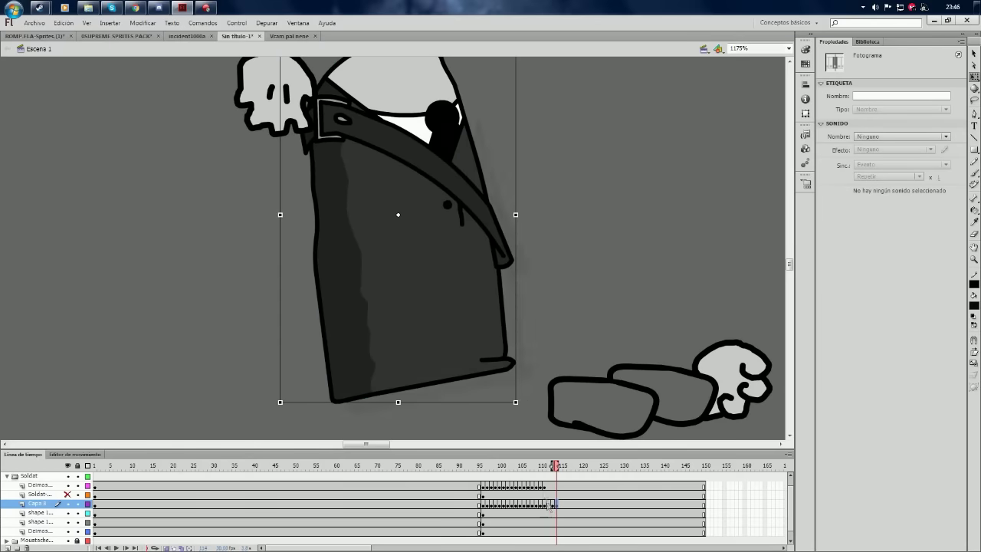
key("comma")
key("period")
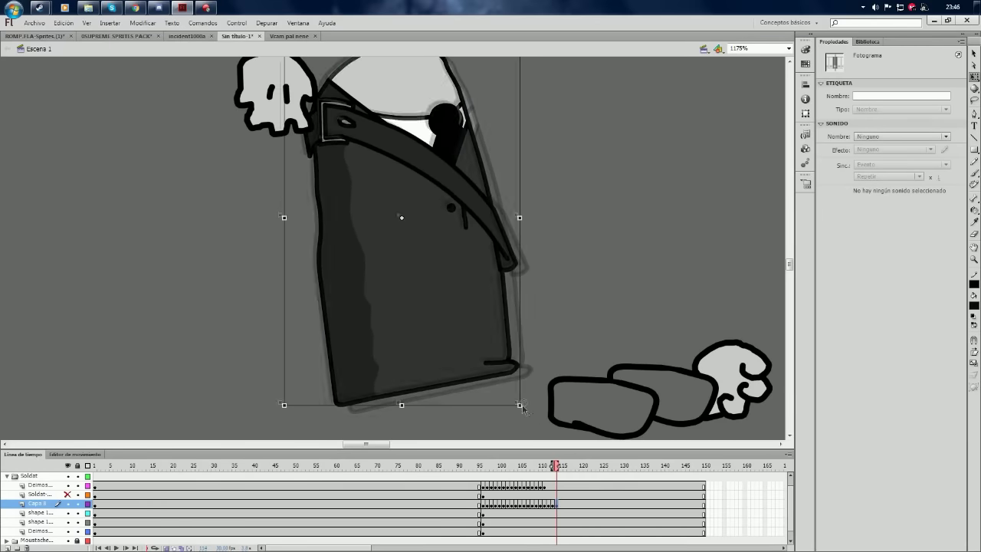
key("period")
key("period")
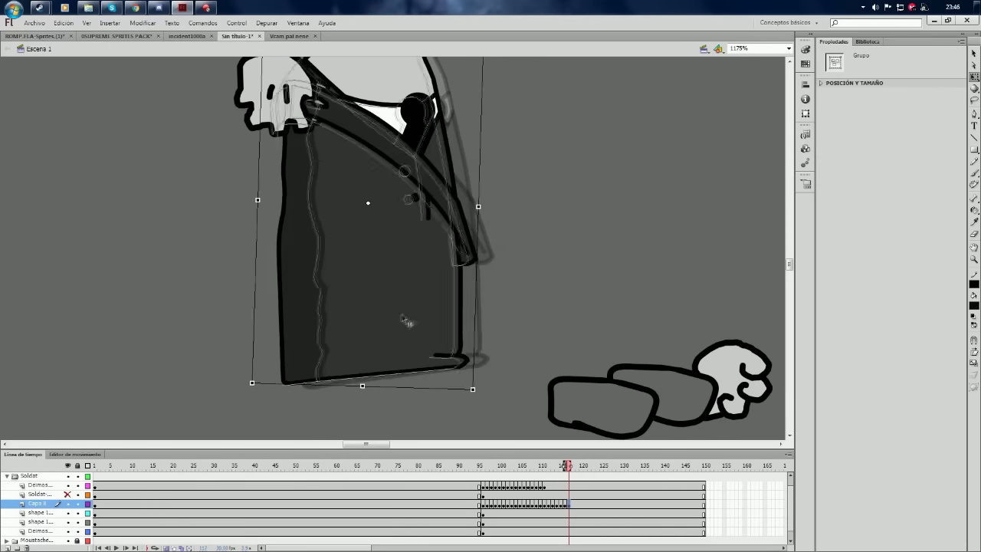
key("Return")
key("ctrl+Return")
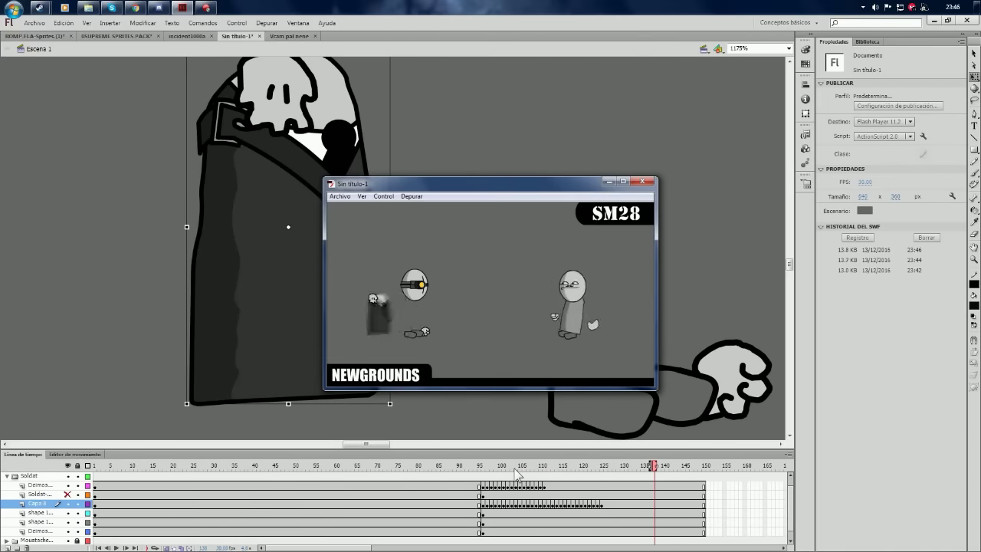
left_click(644, 185)
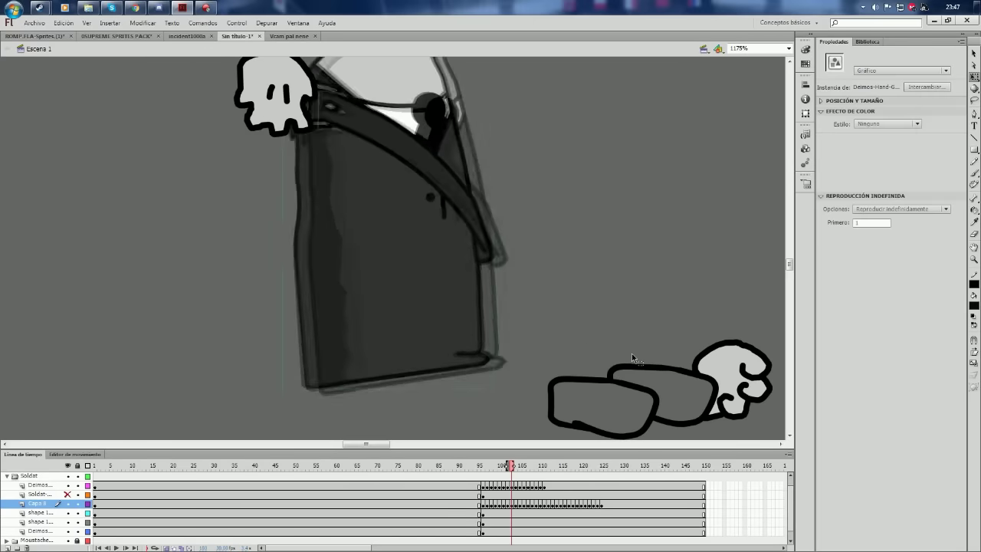
- Redo the suited body's keyframes from frame 114 through 134 and preview the movie
type("Kryy ft")
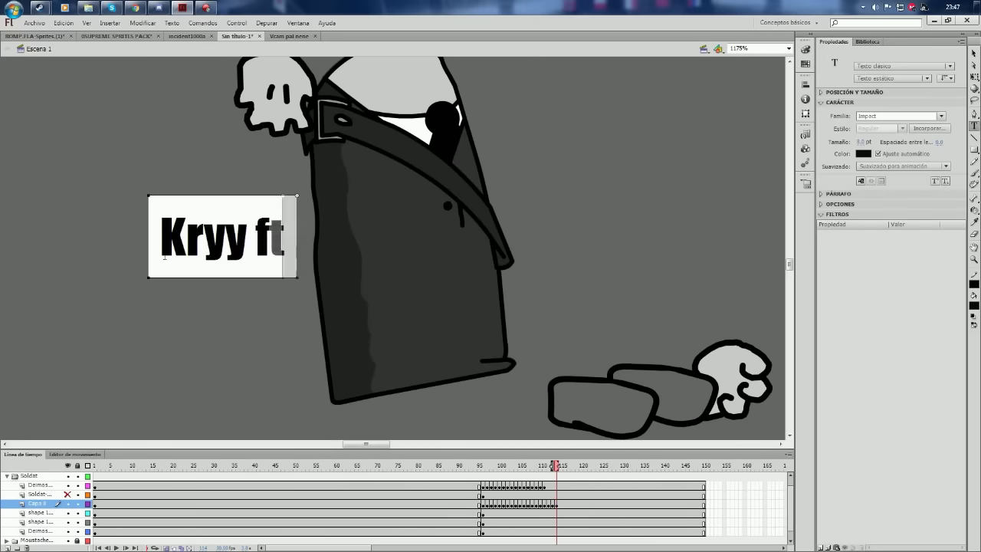
left_click(546, 502)
key("period")
key("period")
key("period")
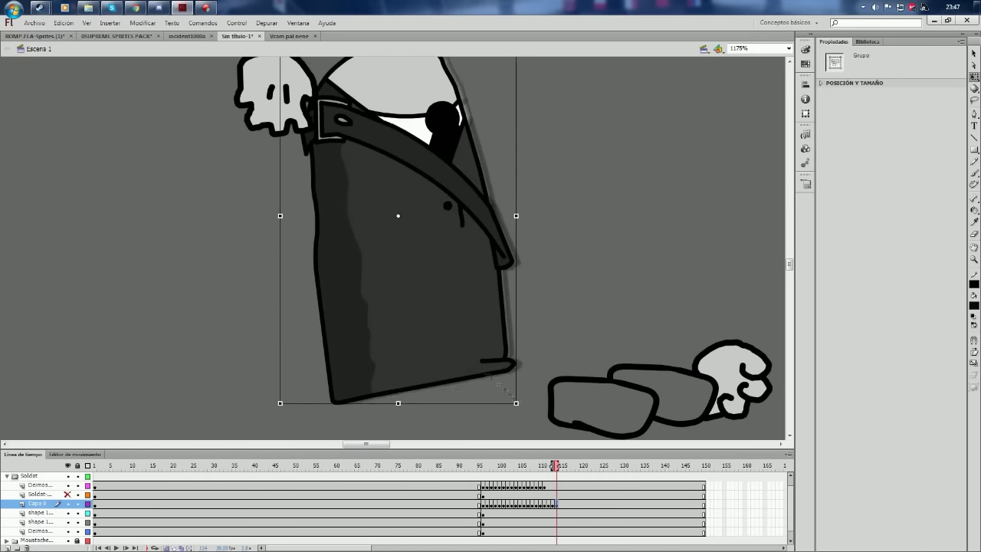
left_click(562, 504)
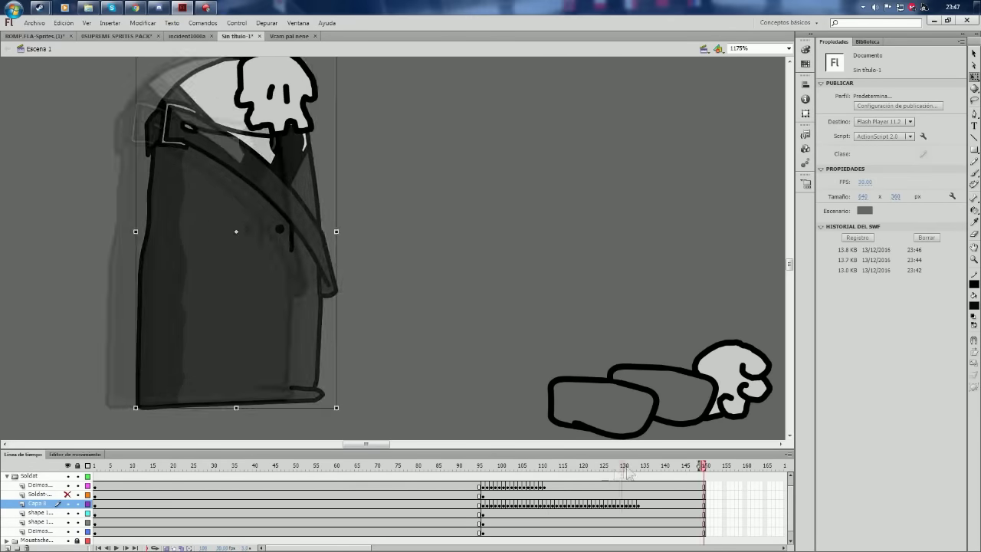
key("ctrl+Return")
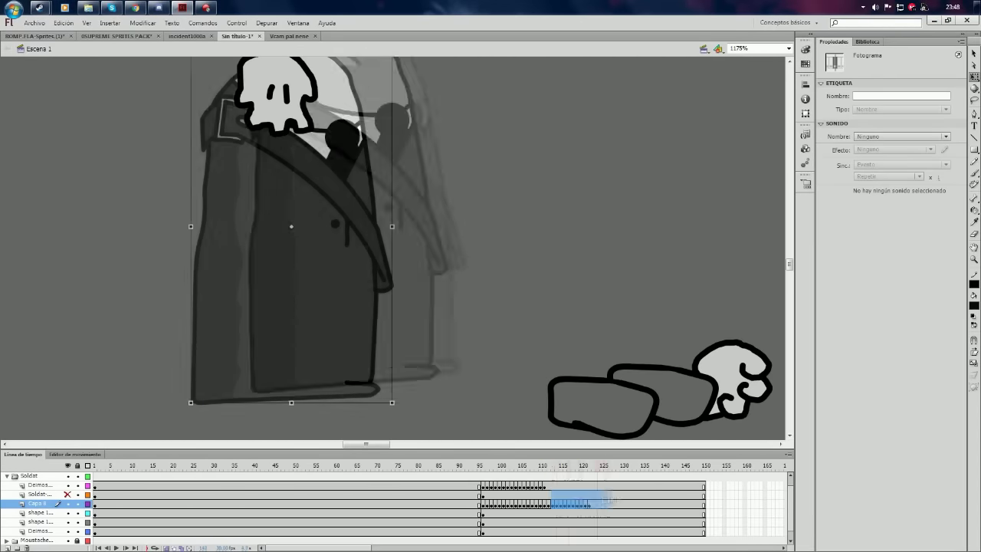
- Clear the suited body's keyframes after about frame 113, rekey its leftward motion through frame 133, and preview the movie
right_click(702, 504)
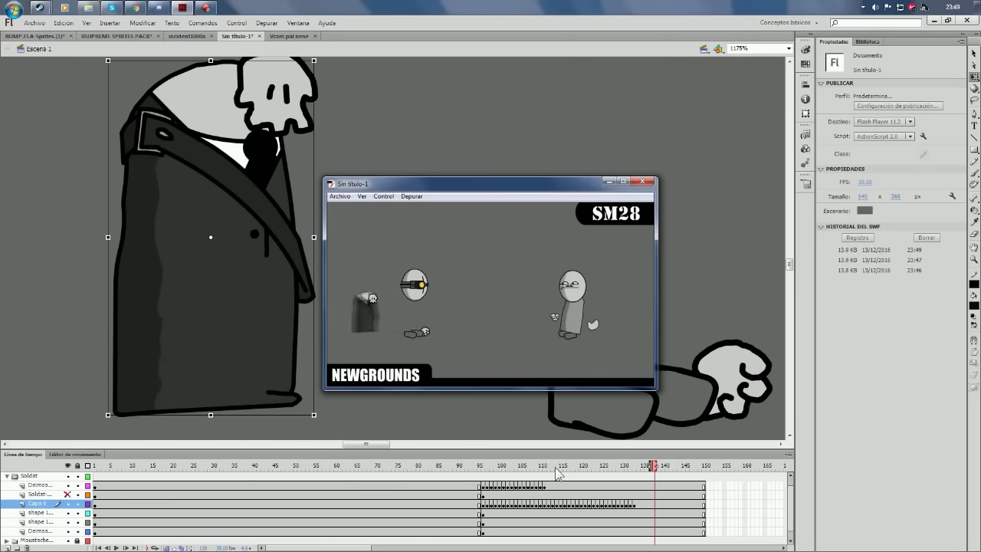
key("ctrl+w")
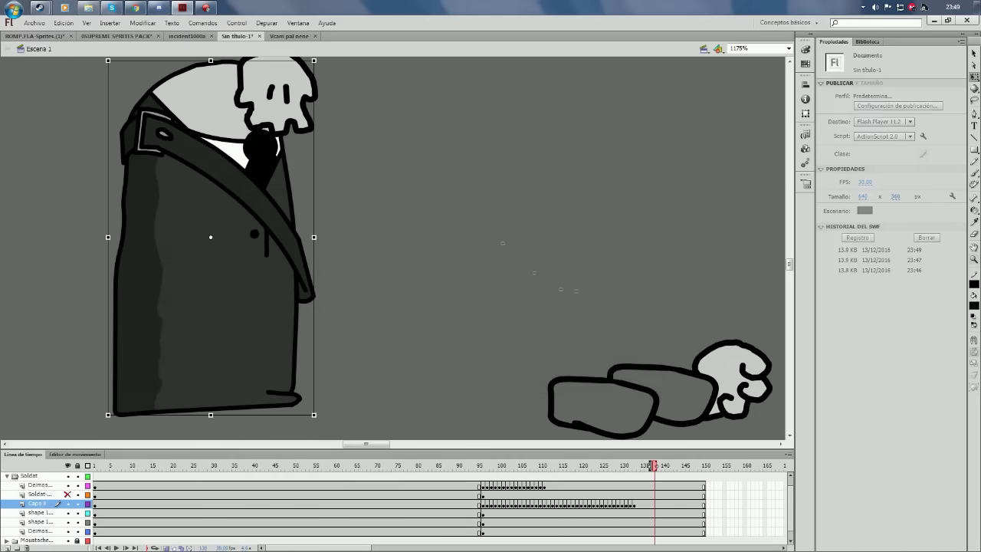
- Paste the weapon into the hand layer at frame 112 and add a gripping hand copied from another open document
key("ctrl+minus")
left_click(544, 486)
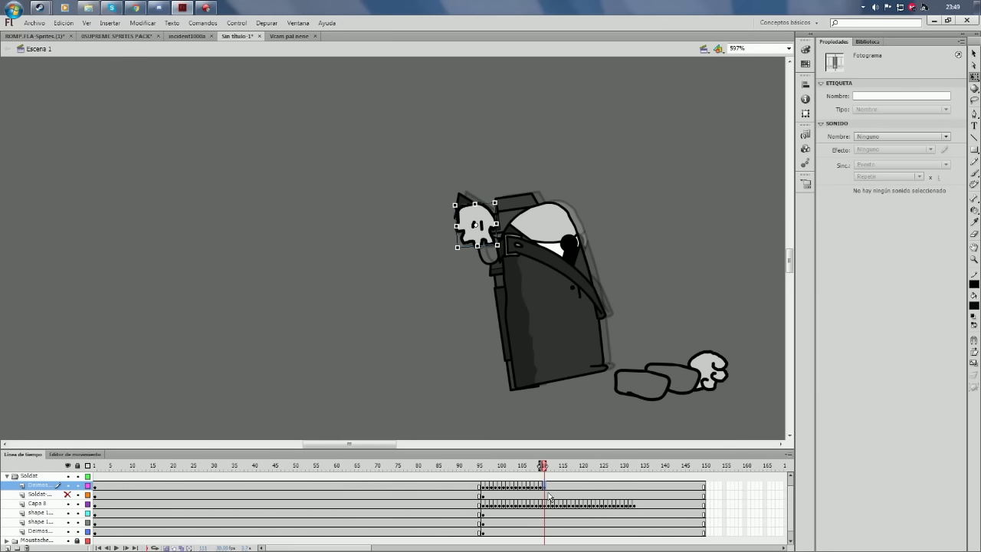
key("ctrl+v")
left_click_drag(366, 283, 432, 278)
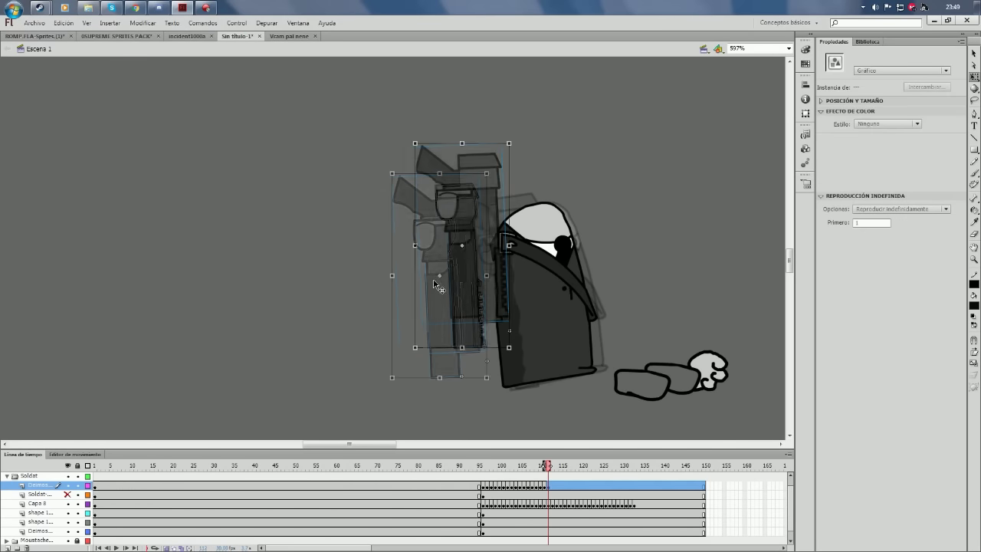
key("ctrl+Tab")
key("ctrl+Tab")
key("ctrl+v")
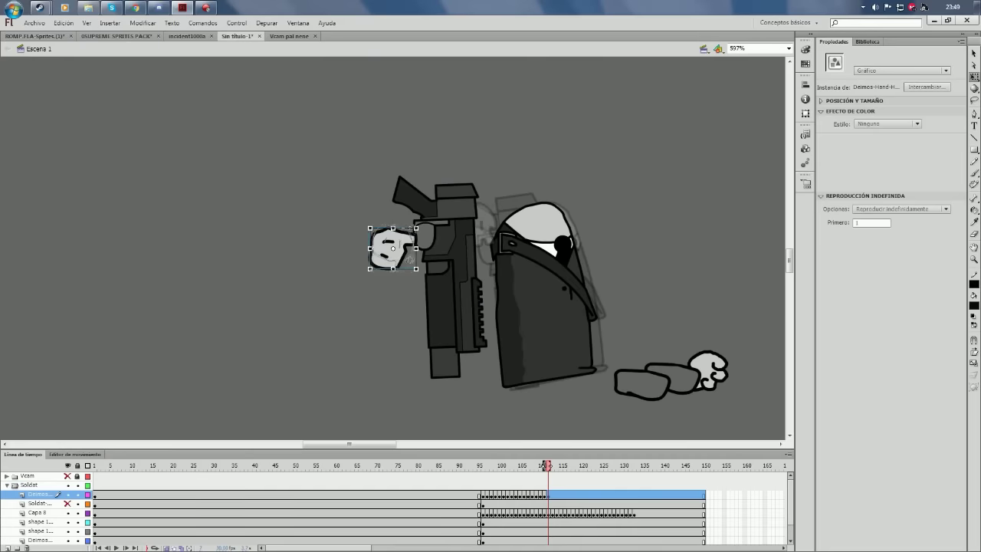
- Move the weapon and gripping hand to a new layer beneath the suited body and position them behind his back at frame 112
left_click(446, 332, "shift")
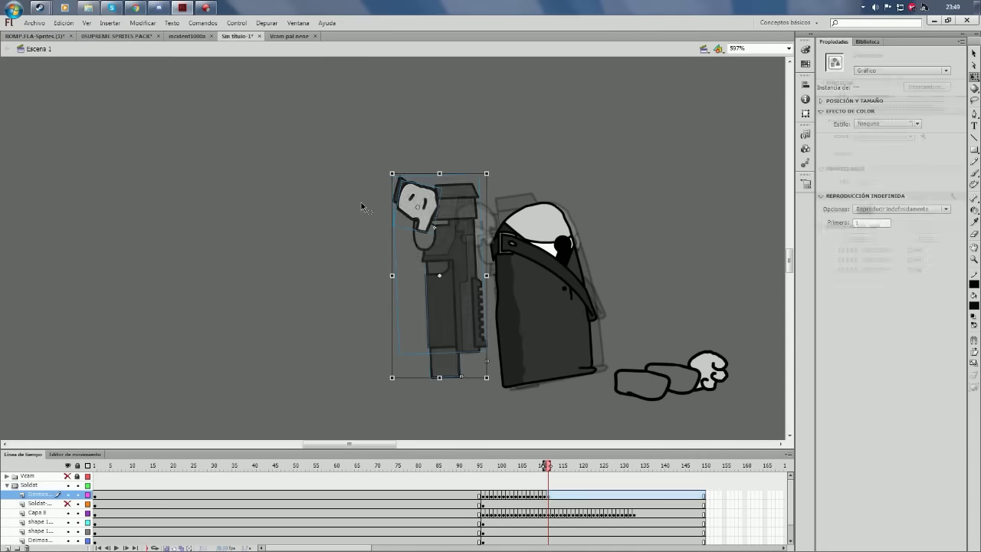
key("ctrl+x")
left_click(551, 520)
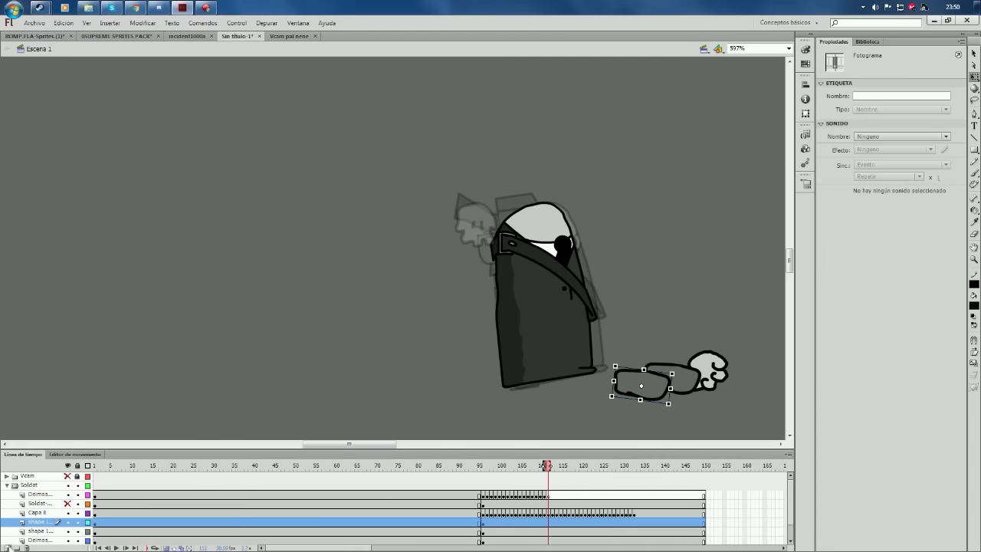
left_click_drag(440, 333, 543, 371)
left_click(543, 521)
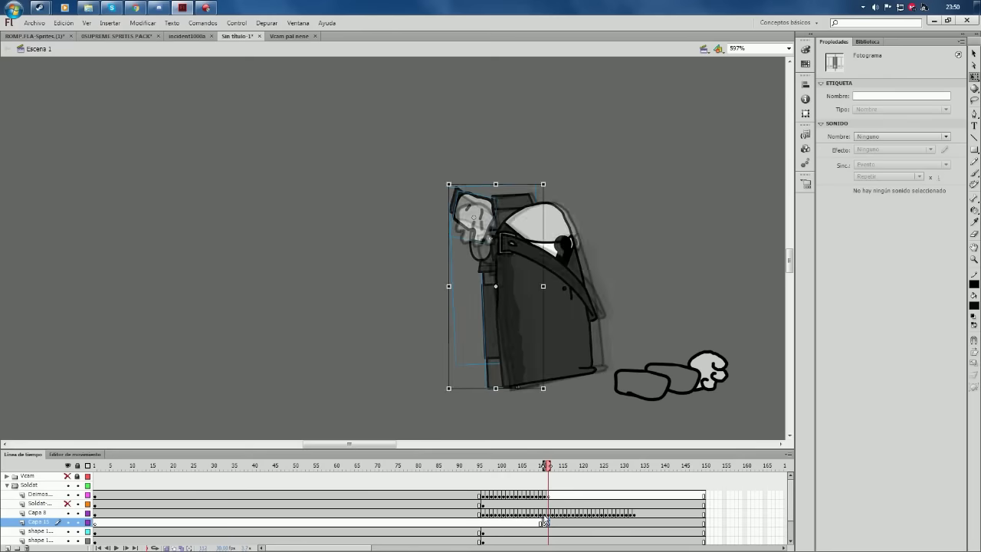
scroll(537, 307, "up", 2)
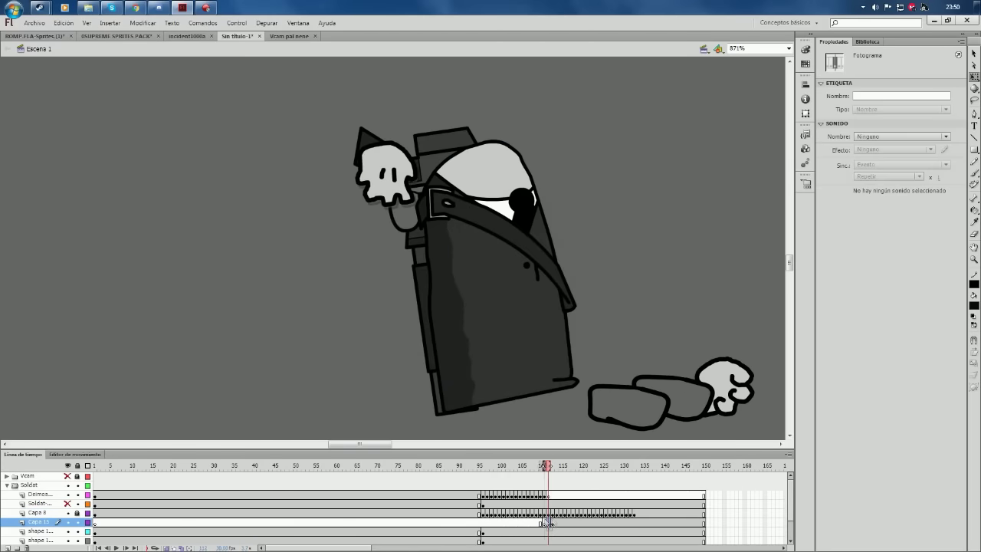
- Keyframe the weapon and gripping hand behind the body through frame 120 and transfer them to the front hand layer at frame 121
left_click(497, 330)
left_click(545, 524)
left_click_drag(545, 525, 580, 529)
key("period")
key("F7")
key("ctrl+v")
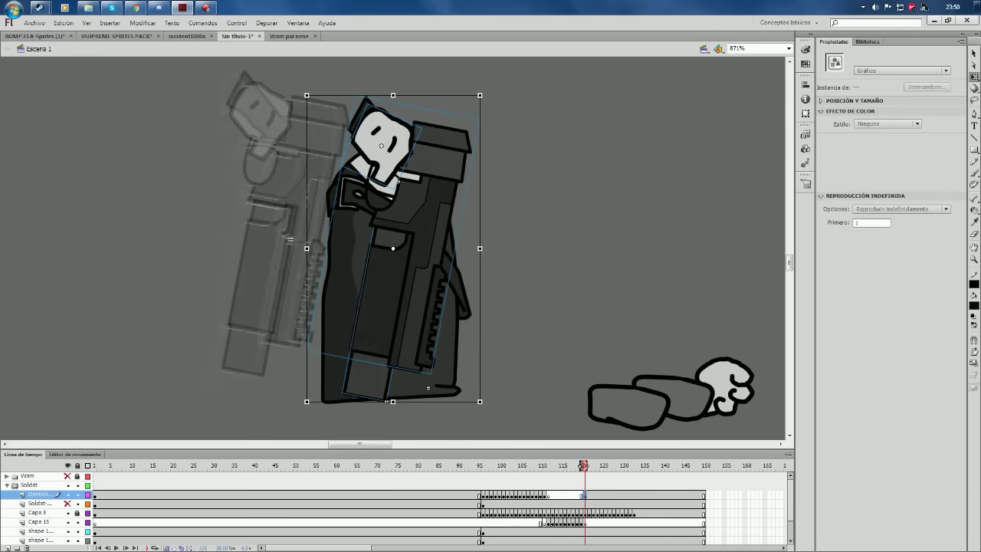
left_click_drag(392, 247, 264, 220)
- Add further keyframes on the front hand layer after frame 121, bringing the weapon and gripping hand in front of the body
left_click(545, 495)
left_click_drag(546, 495, 592, 495)
key("F6")
mouse_move(345, 387)
left_mouse_down()
mouse_move(350, 403)
mouse_move(387, 409)
left_mouse_up()
key("F6")
key("F6")
- Clear the suited body's keyframes after frame 128 and return to the front hand layer around frame 126
left_click_drag(605, 513, 702, 513)
right_click(702, 513)
left_click(754, 346)
left_click(604, 495)
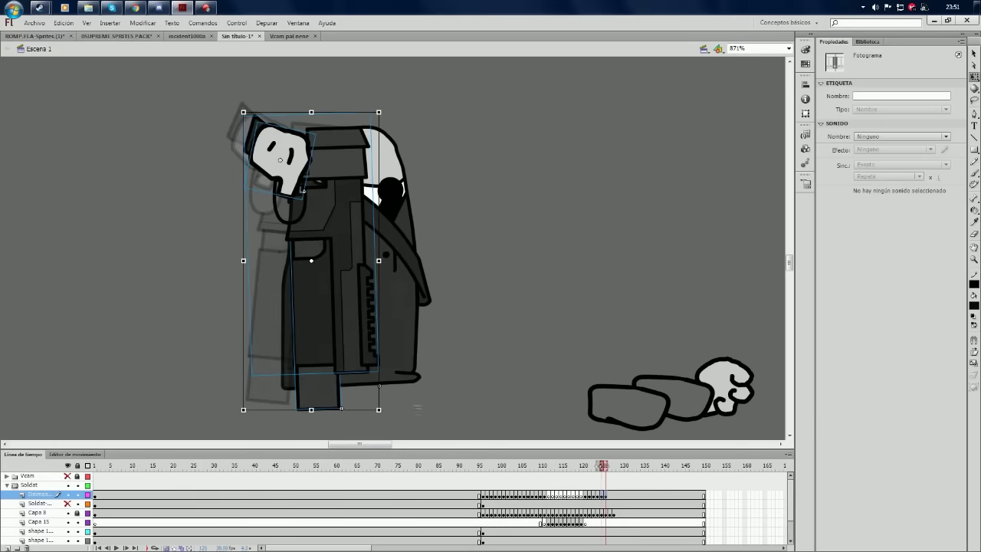
- Keyframe the weapon and gripping hand on the front hand layer through frame 129, swinging them across the body, and test the movie
key("period")
key("comma")
key("period")
key("period")
key("period")
key("ctrl+Return")
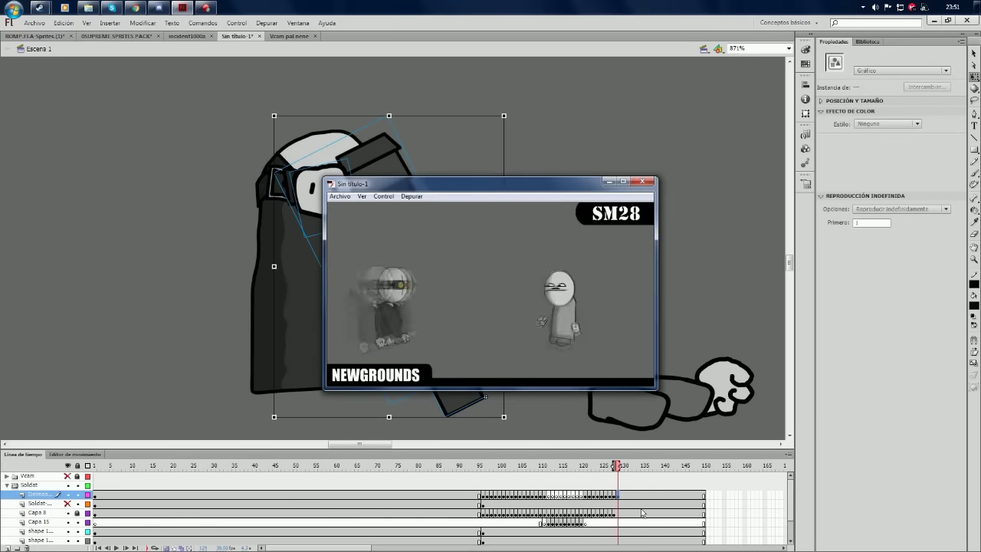
key("ctrl+w")
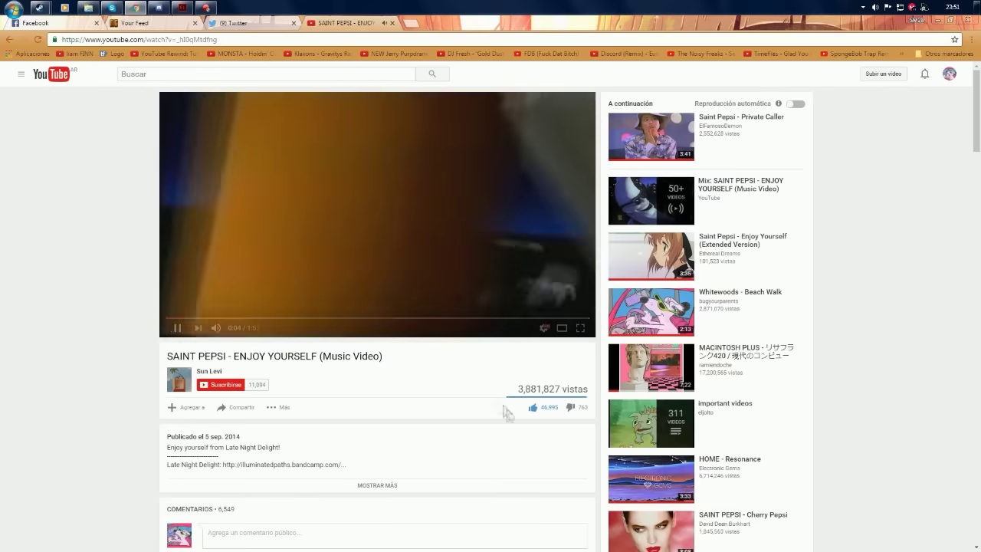
- Isolate the suited body on Capa 8 and keyframe its movement from frame 126 through frame 140, tilting it slightly
right_click(265, 252)
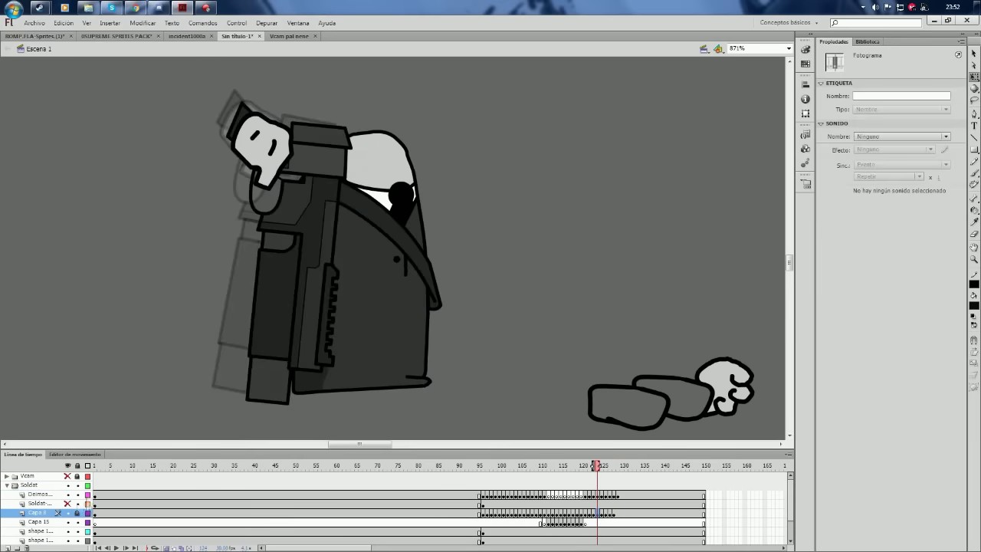
left_click_drag(591, 503, 617, 502)
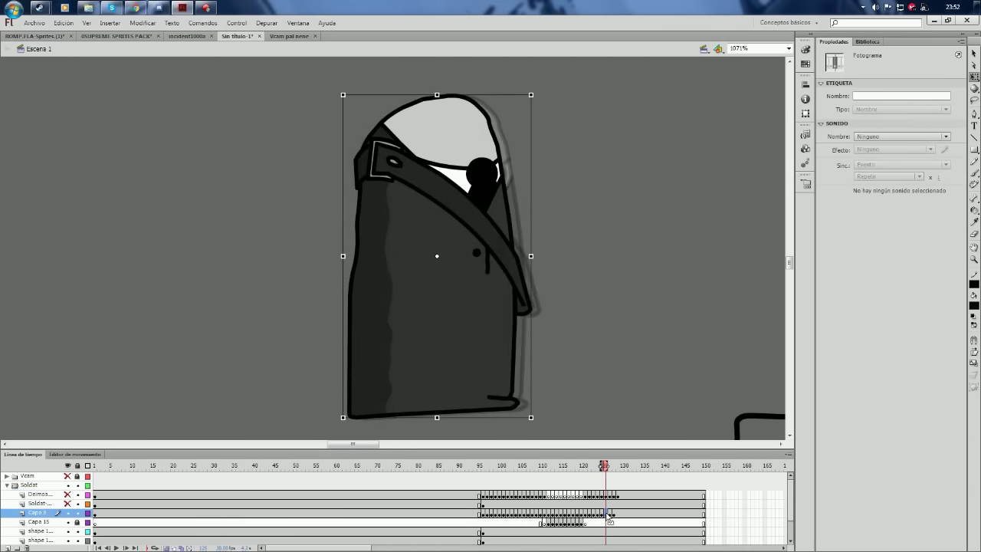
left_click(434, 373)
key("F6")
key("F6")
key("F6")
key("F6")
key("F6")
key("F6")
key("F6")
key("F6")
mouse_move(434, 373)
left_mouse_down()
mouse_move(423, 289)
mouse_move(394, 299)
mouse_move(366, 291)
left_mouse_up()
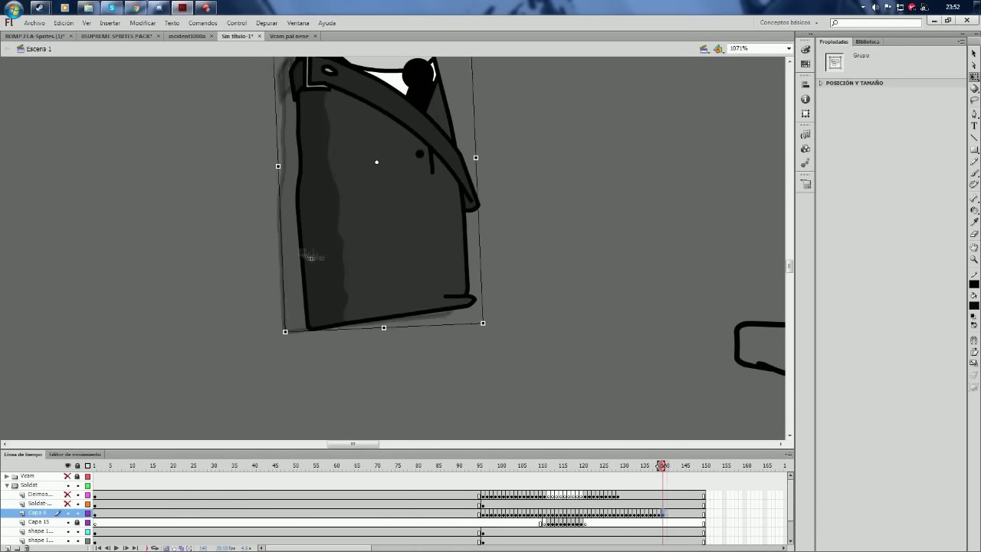
- Continue the suited body's keyframes on Capa 8 through frame 155, shifting the tilted body forward, and test the movie
left_click(655, 514)
key("F6")
left_click(355, 299)
left_click(657, 514)
mouse_move(350, 239)
left_mouse_down()
mouse_move(350, 284)
mouse_move(391, 303)
mouse_move(551, 295)
left_mouse_up()
left_click(655, 518)
key("F6")
key("F6")
key("F6")
key("F6")
key("F6")
key("F6")
key("F6")
key("F6")
key("F6")
key("F6")
key("F6")
key("F6")
key("F6")
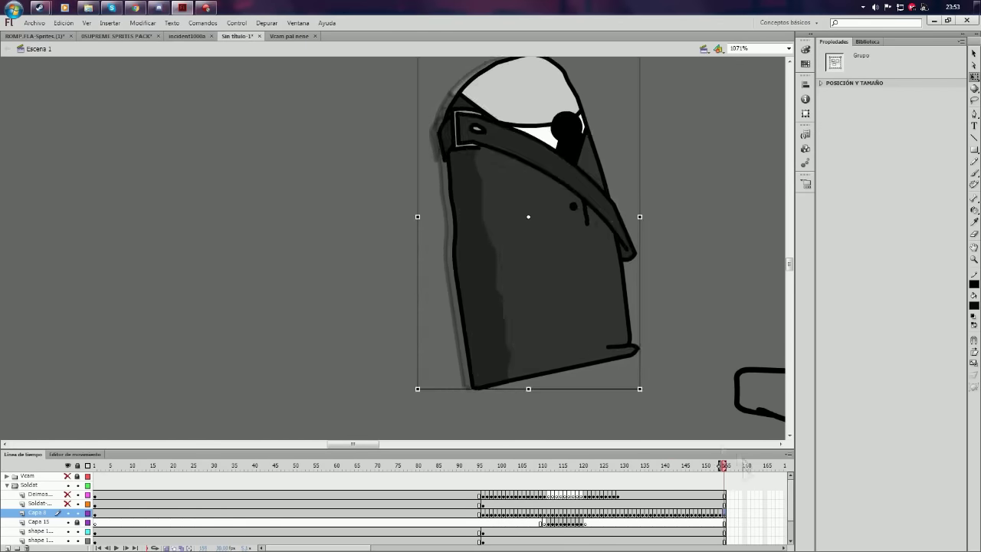
key("ctrl+Return")
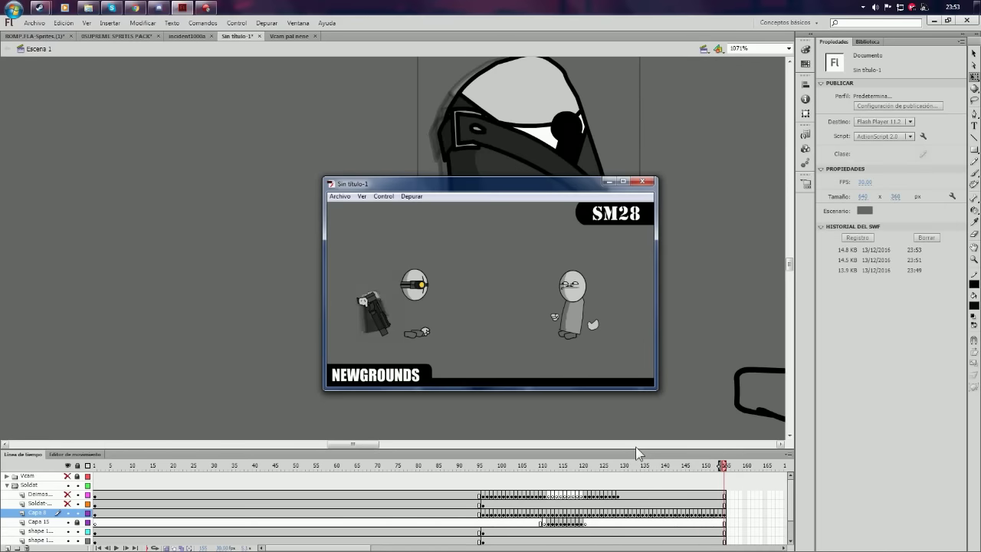
left_click(646, 184)
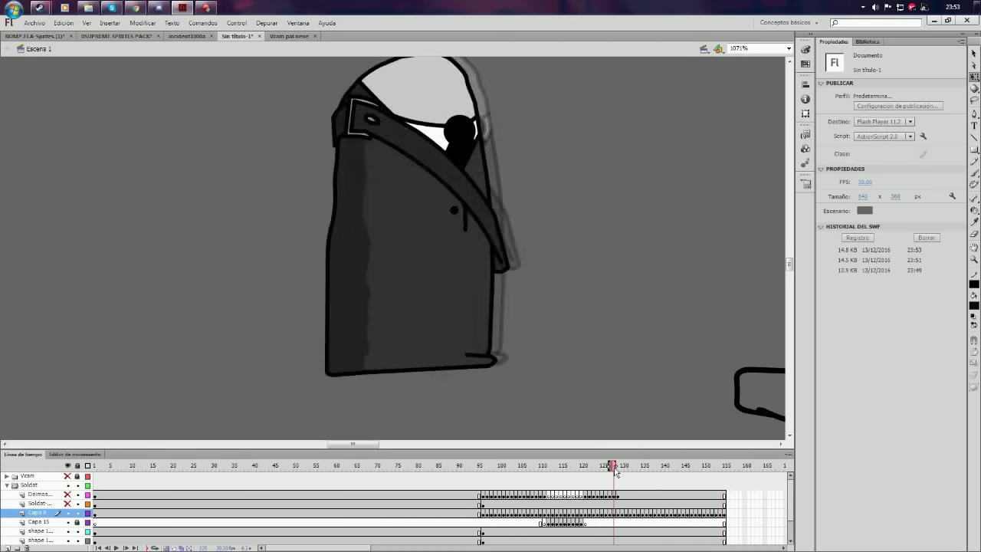
- Review the suited body's motion frame by frame after frame 128 and test the movie
left_click(652, 512)
key("period")
key("comma")
key("period")
key("period")
key("period")
key("period")
key("comma")
key("period")
key("period")
key("ctrl+Return")
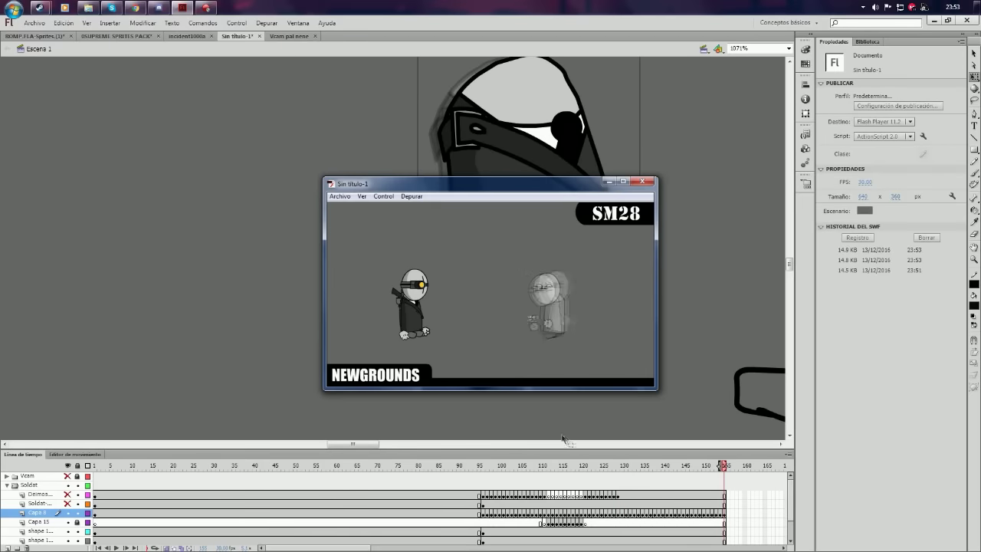
key("ctrl+w")
- Redo the suited body's keyframes from frame 153, continue its gradual movement through frame 167, and test the movie
left_click(664, 465)
left_click(711, 513)
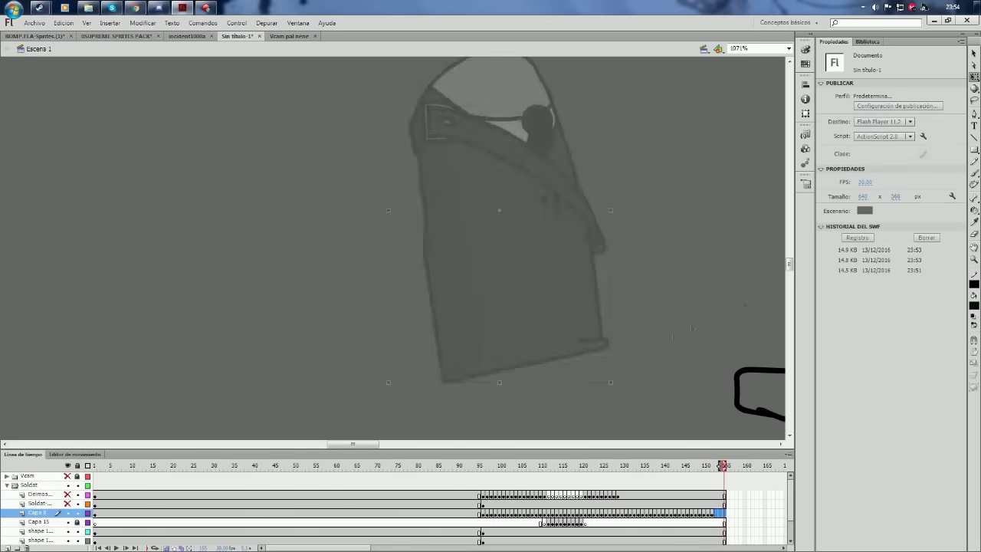
scroll(751, 296, "up", 2)
key("period")
key("period")
key("period")
key("period")
key("period")
key("period")
key("period")
key("period")
key("period")
key("period")
key("period")
key("period")
key("period")
key("period")
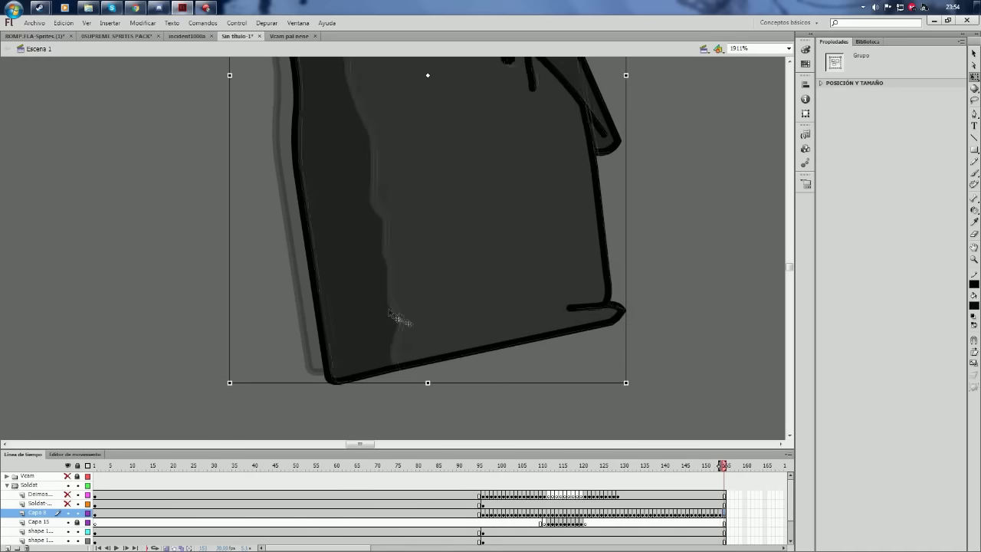
scroll(680, 353, "down", 2)
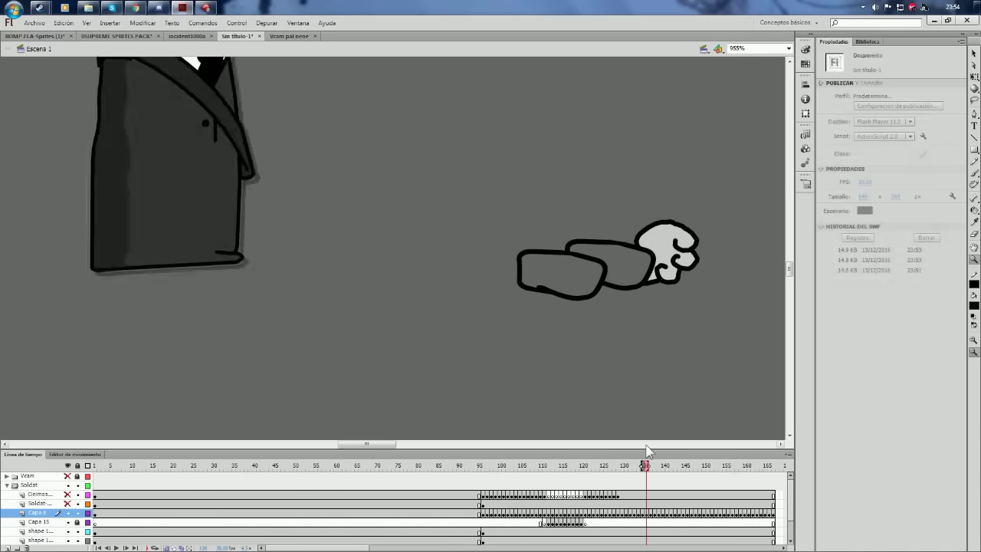
key("ctrl+Return")
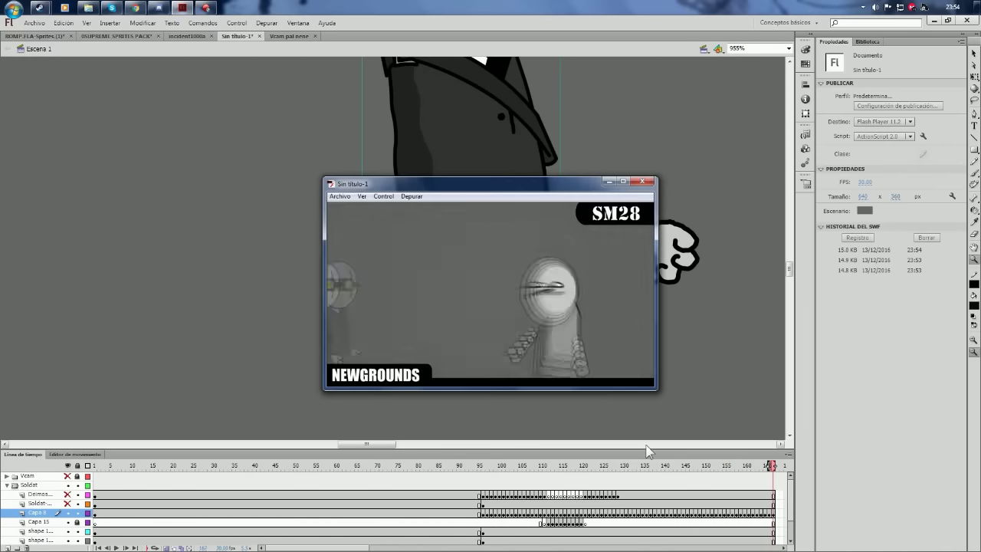
key("ctrl+w")
- Try keyframing the soldier's head movement on the head layer from frame 96 onward
scroll(520, 251, "down", 4)
scroll(520, 250, "up", 4)
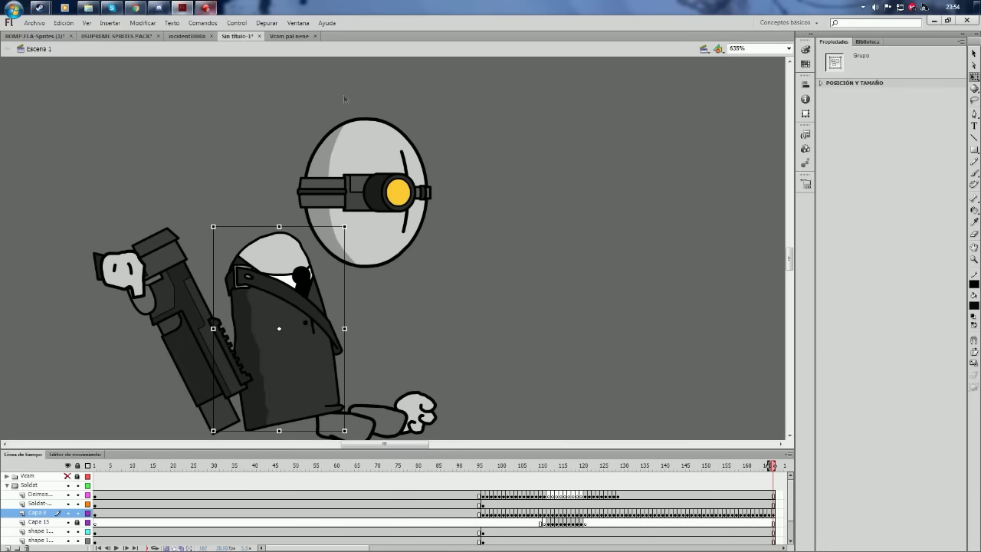
left_click(483, 504)
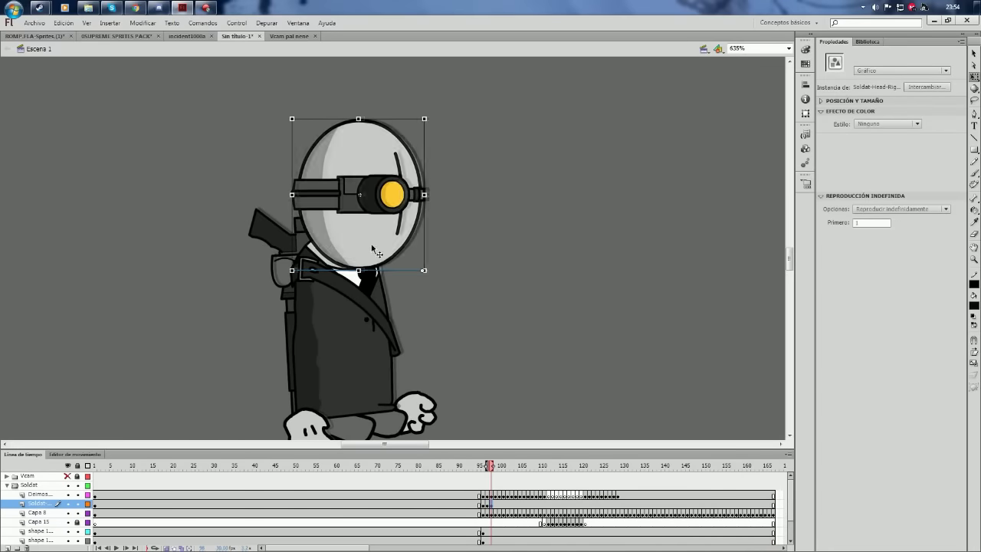
- Keyframe the weapon and gripping hand on the front hand layer through frame 138, levelling the weapon beside the body, and play the animation
left_click_drag(537, 480, 616, 467)
left_click_drag(460, 453, 399, 540)
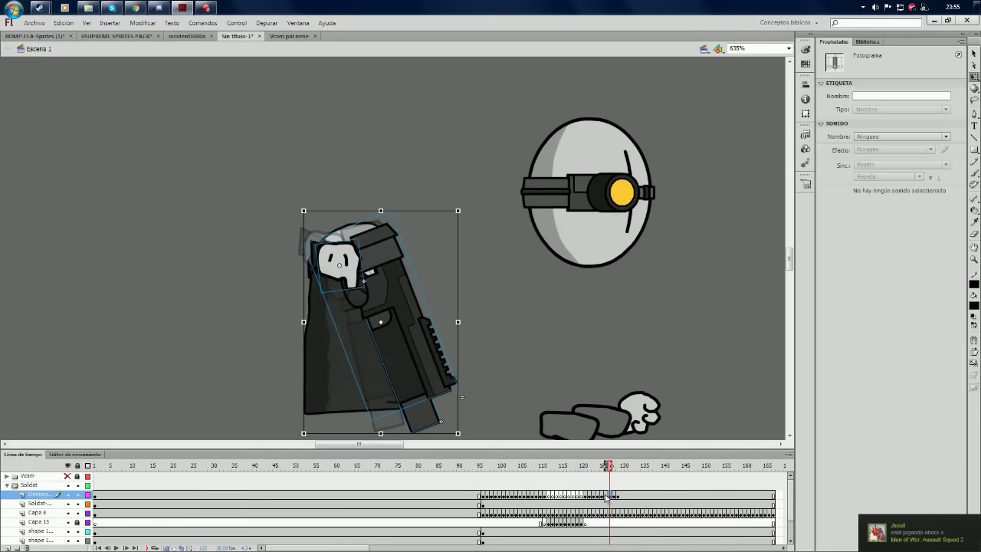
left_click(612, 494)
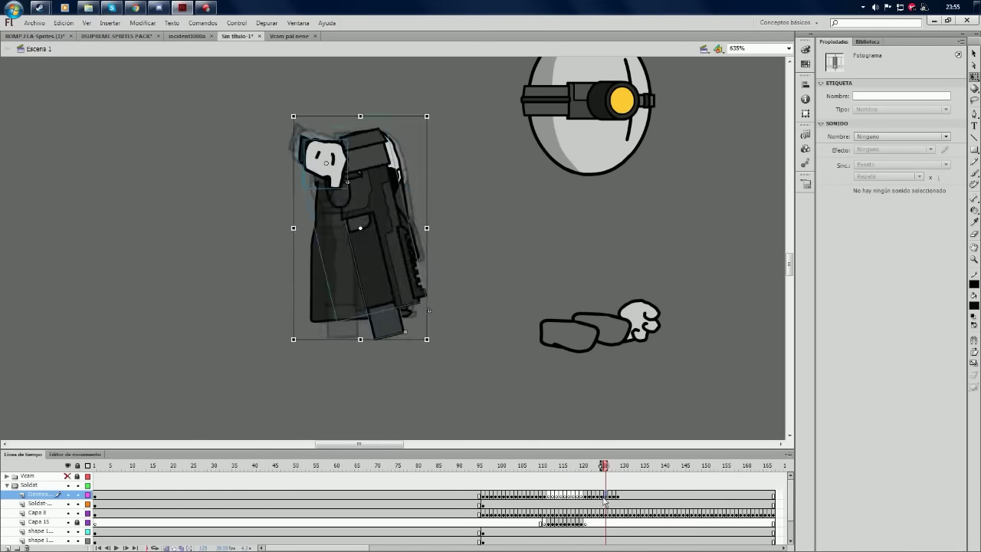
left_click(602, 496)
left_click_drag(612, 465, 622, 465)
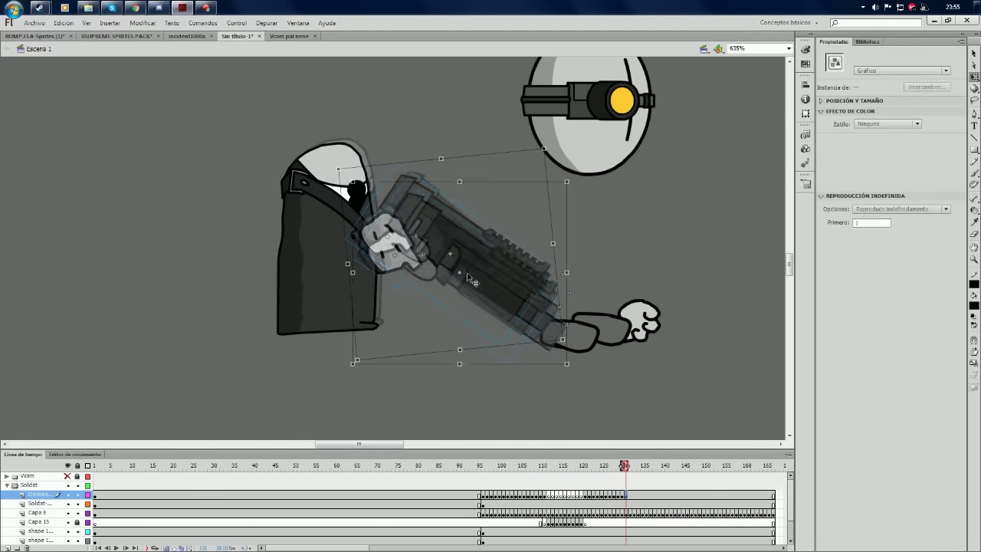
key("period")
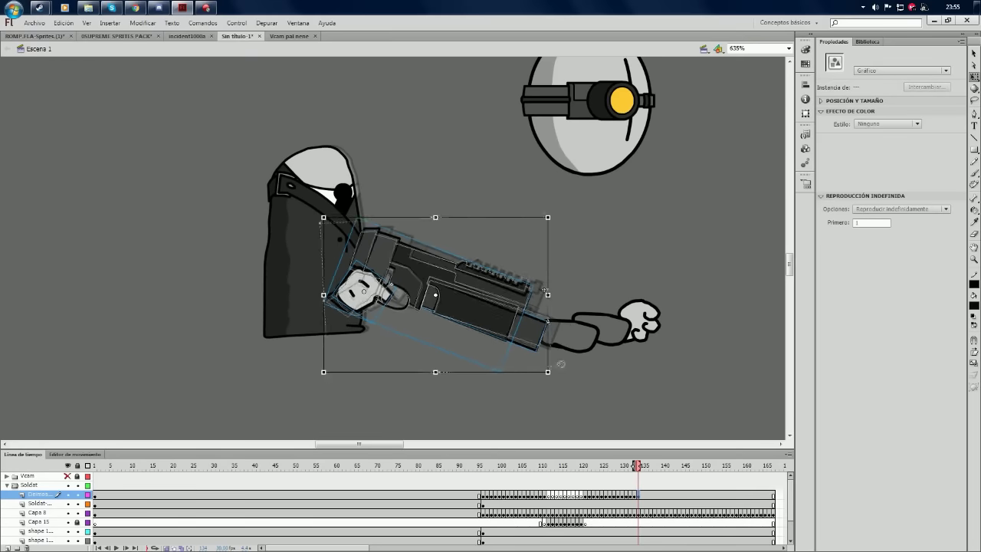
key("period")
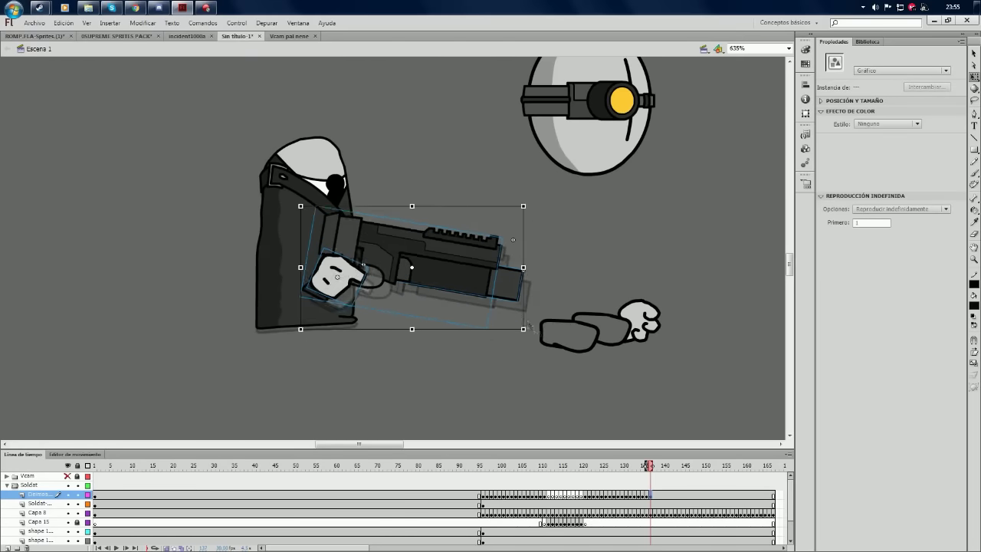
key("Return")
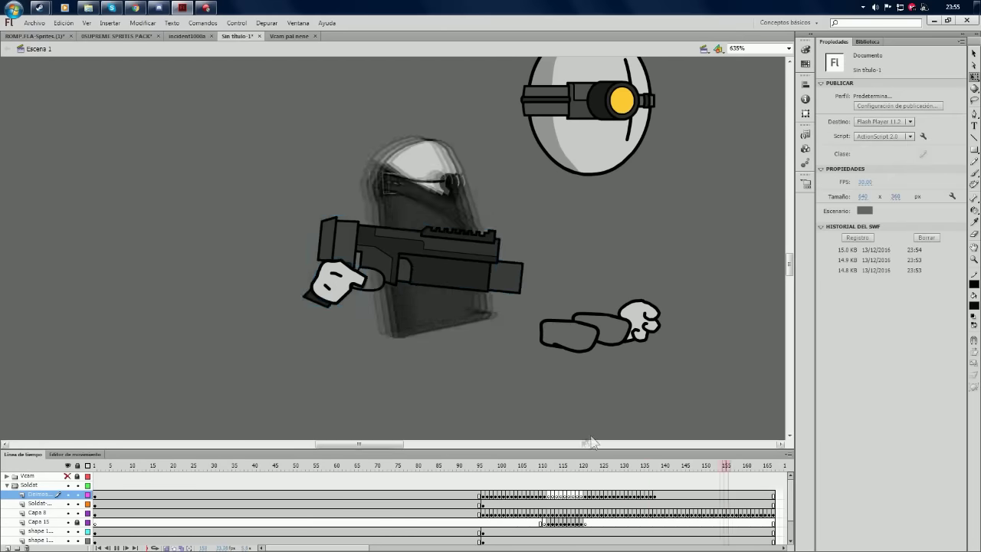
- Copy the three-finger gripping hand from the ROMP.FLA-Sprites document for use in the Sin título-1 animation
left_click(652, 495)
left_click(36, 36)
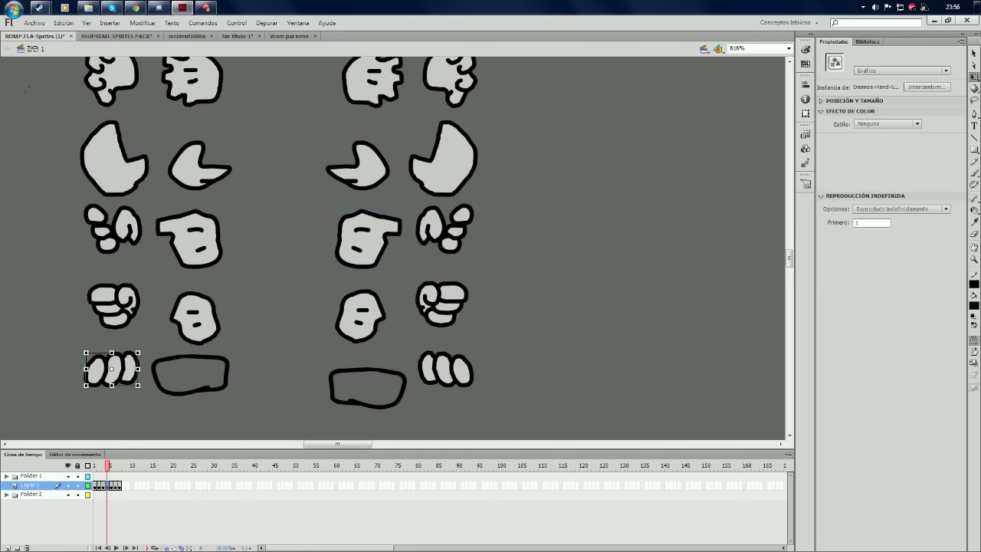
left_click(237, 36)
left_click(652, 496)
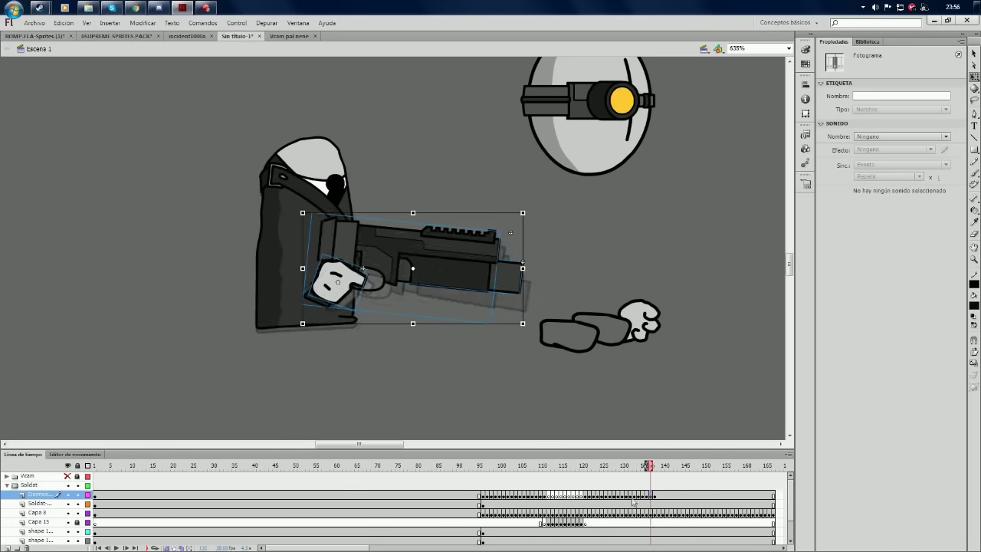
- Place the copied hand under the weapon's barrel, keyframe the weapon with both hands through frame 168, and test the movie
left_click(657, 495)
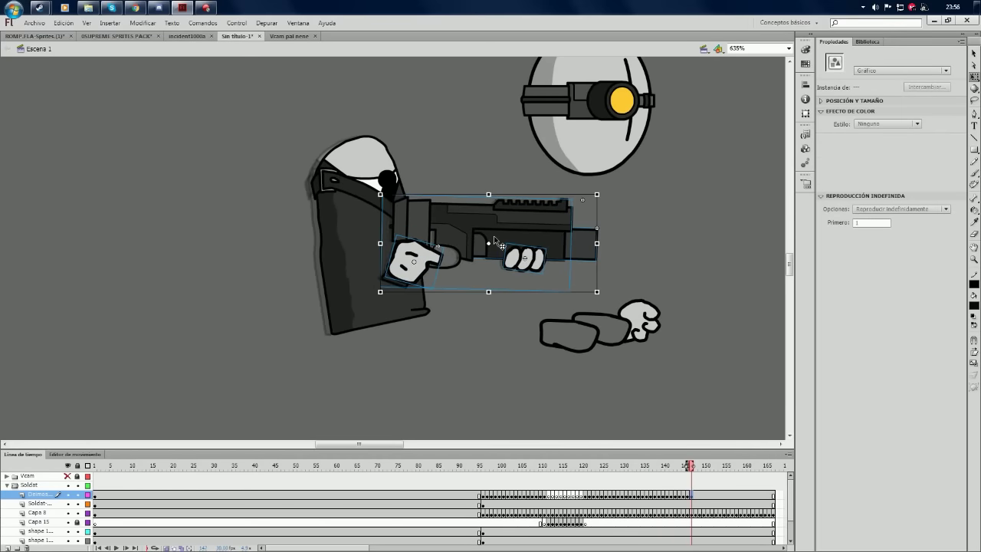
mouse_move(702, 465)
left_mouse_down()
mouse_move(635, 465)
mouse_move(705, 465)
left_mouse_up()
key("Return")
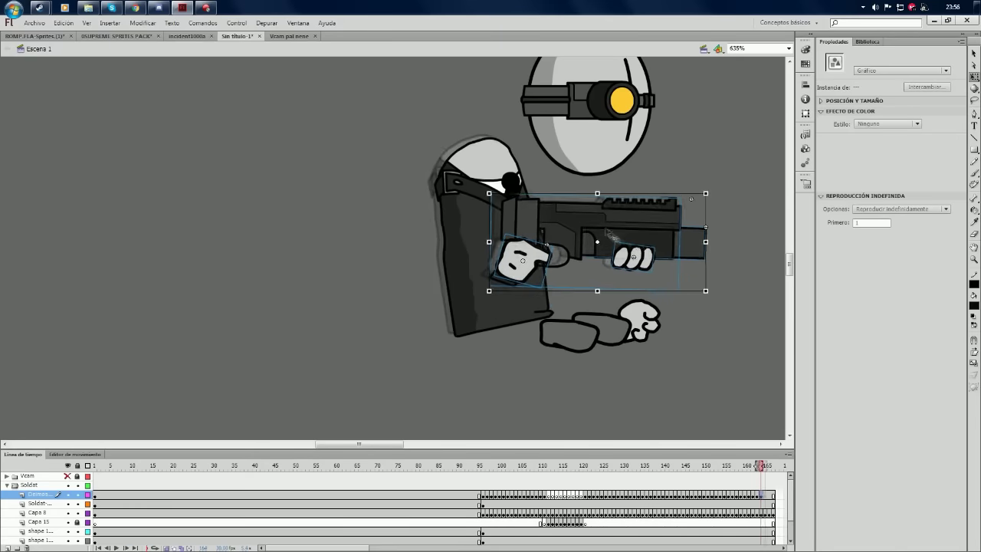
key("ctrl+Return")
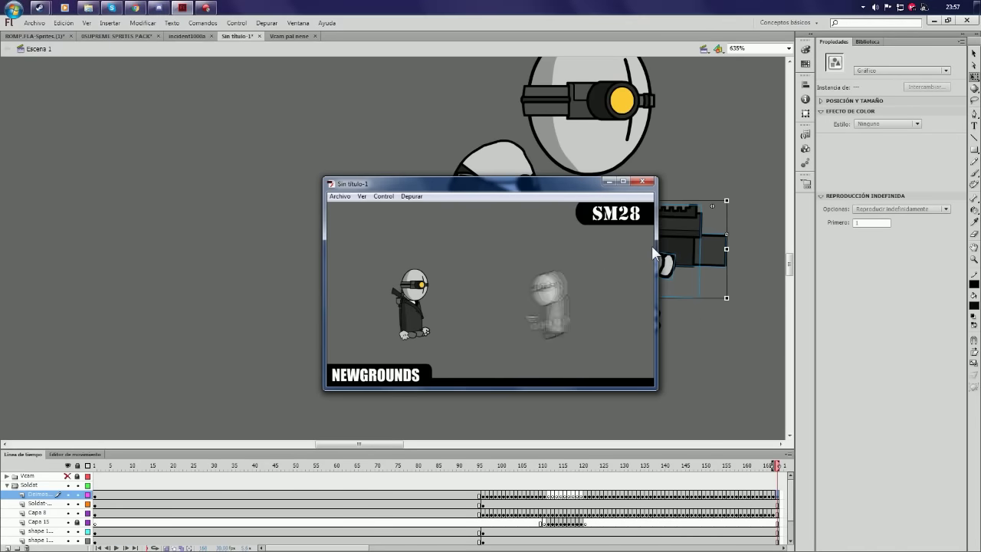
key("ctrl+w")
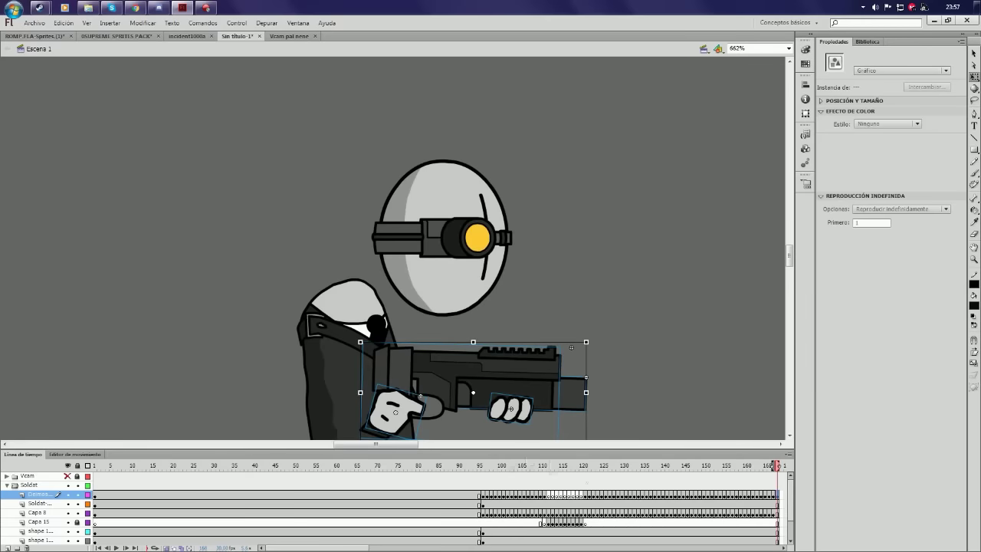
- Hide the front hand and head layers and adjust the suited body's keyframes on Capa 8 around frames 164 and 165
left_click_drag(298, 547, 344, 546)
left_click(67, 494)
left_click(67, 503)
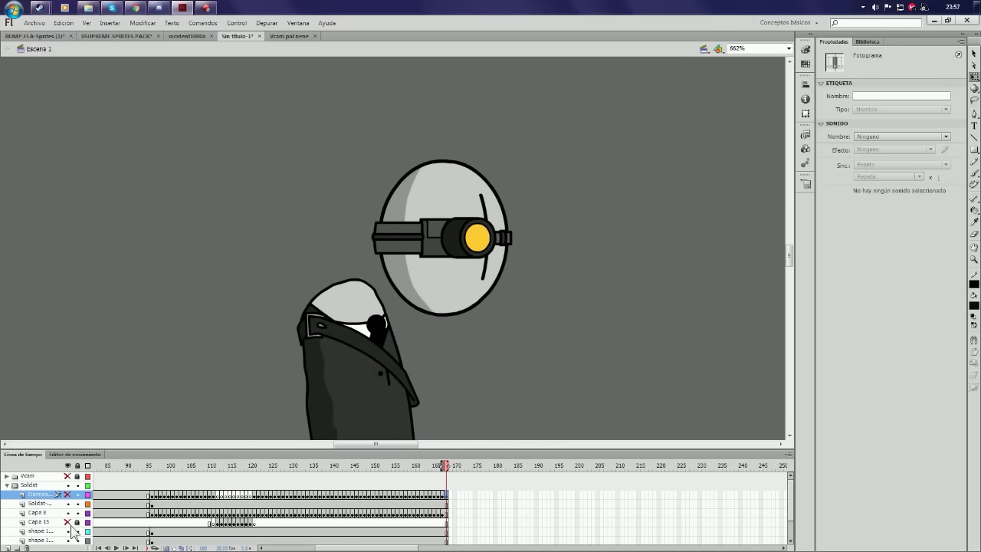
left_click(414, 513)
left_click(430, 512)
left_click(348, 281)
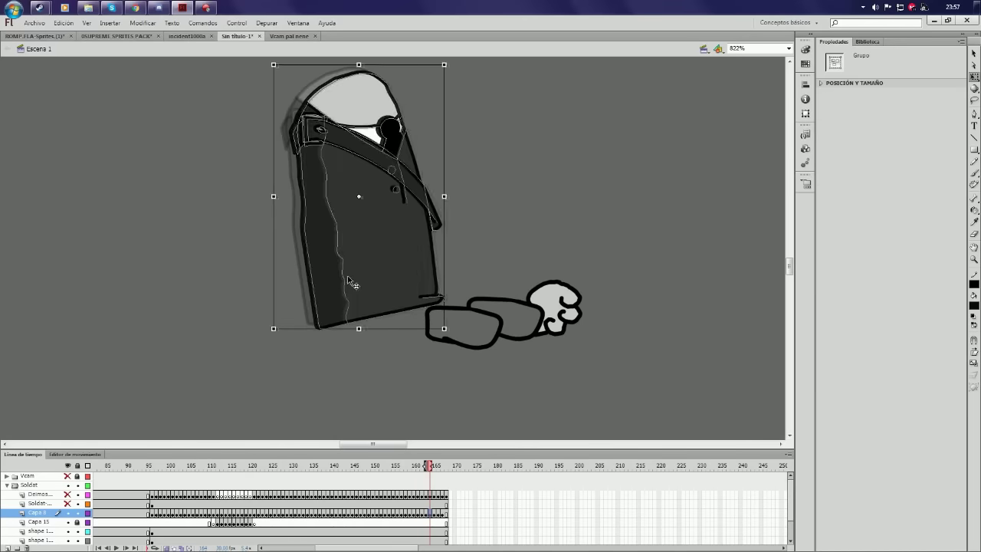
left_click(433, 512)
left_click(428, 516)
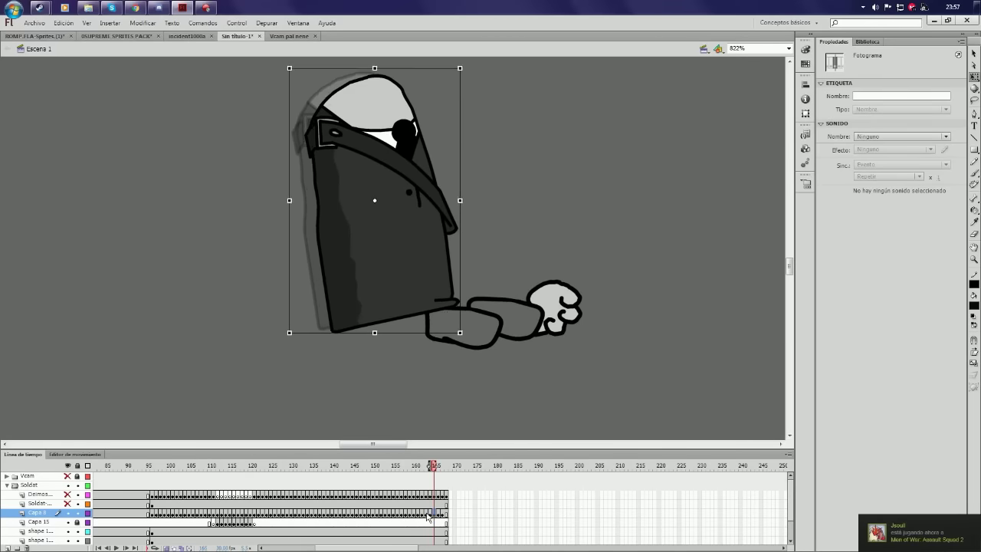
left_click(429, 515)
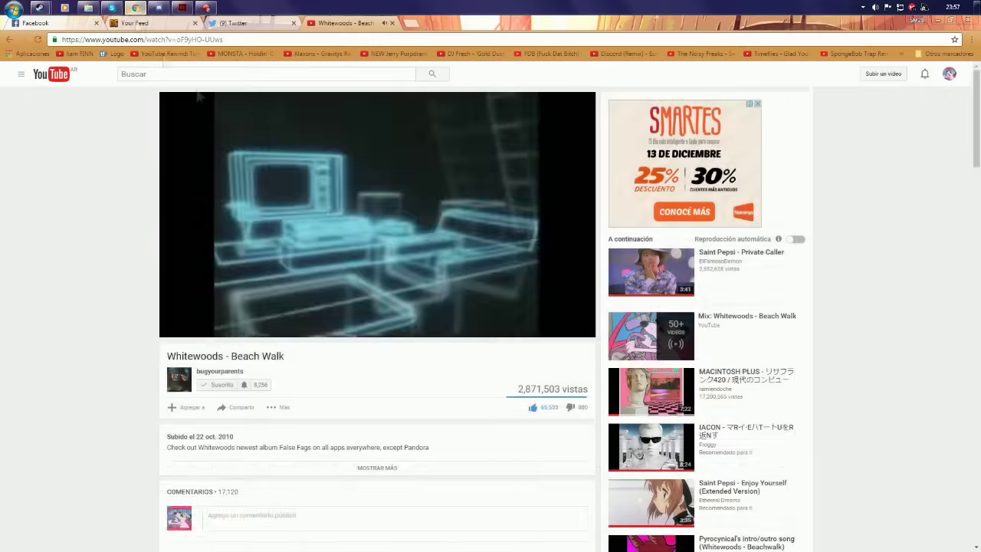
scroll(434, 250, "down", 5)
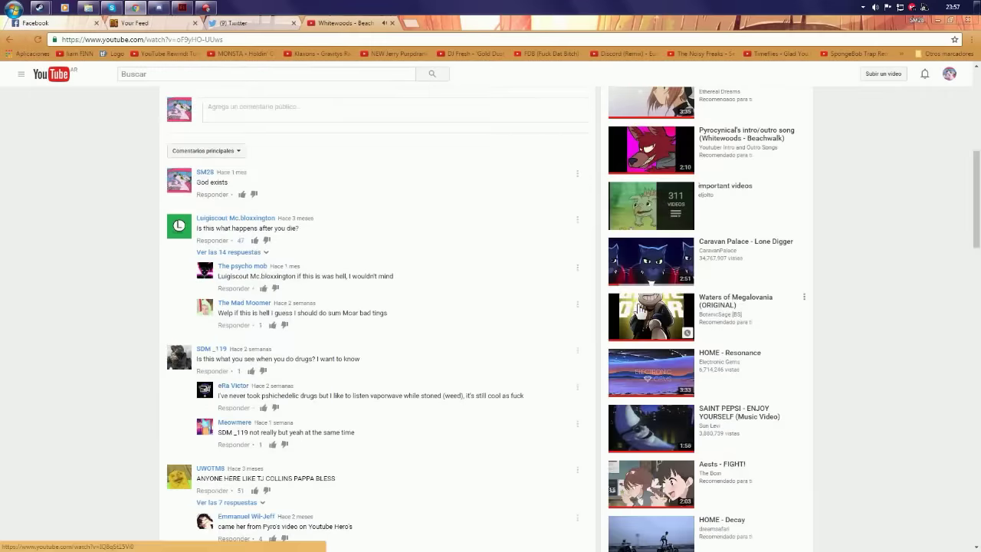
key("alt+Tab")
- Extend the soldier's layers and keyframe the suited body on Capa 8 through frame 177, moving it steadily forward over the arm
left_click_drag(439, 465, 416, 452)
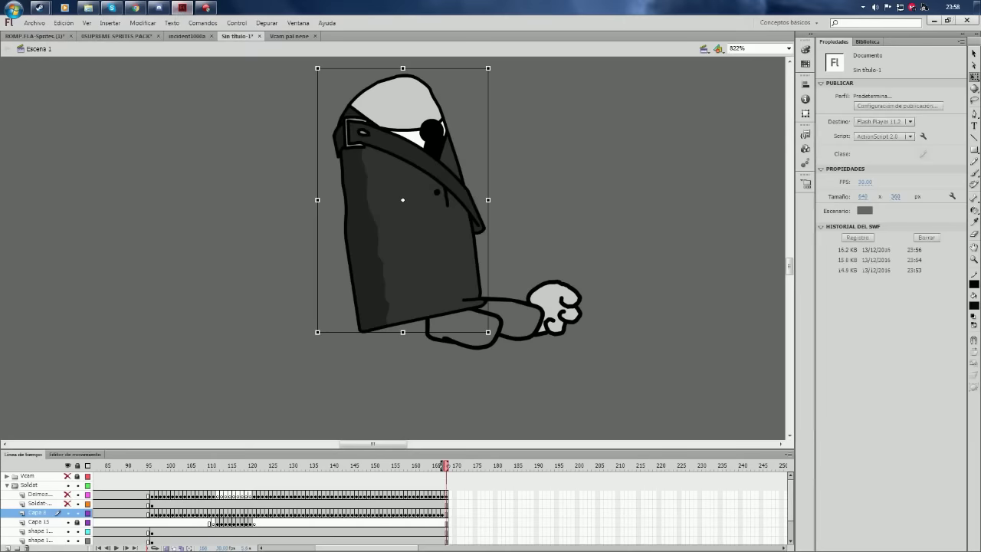
left_click(431, 513)
key("period")
key("period")
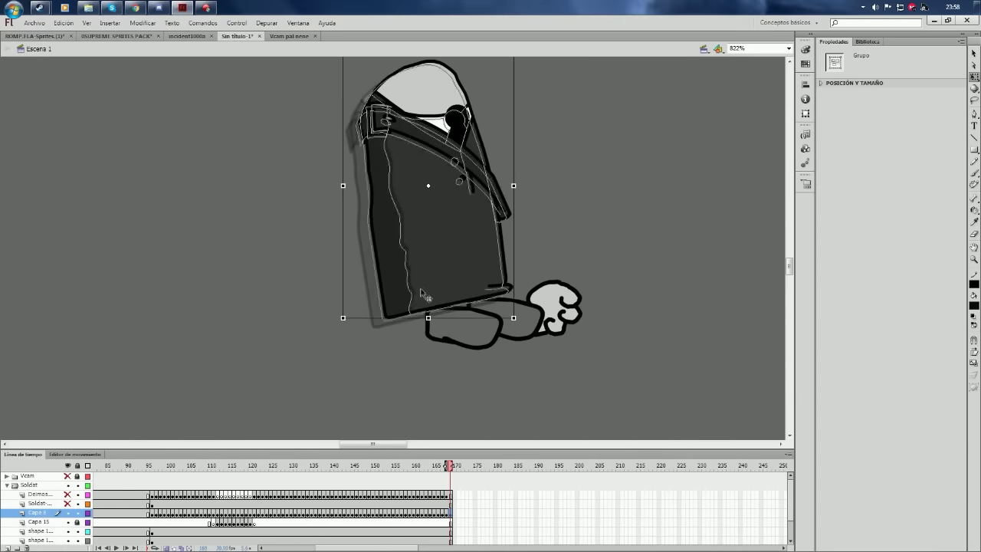
key("F5")
key("F5")
key("F5")
key("F5")
key("F5")
key("F5")
key("F5")
key("F5")
key("F5")
key("F5")
key("F5")
key("F5")
key("F5")
key("F5")
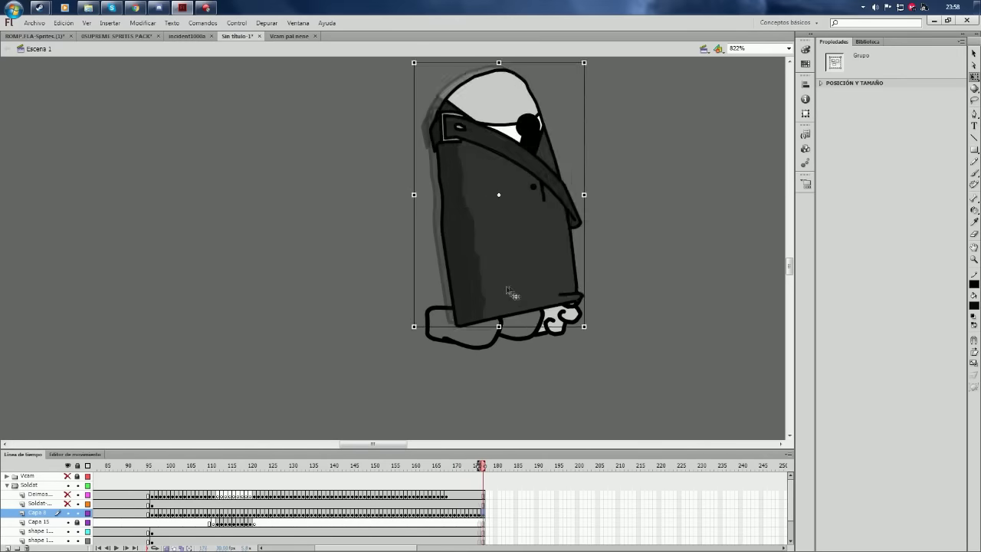
- Extend the suited body's forward movement on Capa 8 with keyframes through frame 187 and test the movie
key("ctrl+Return")
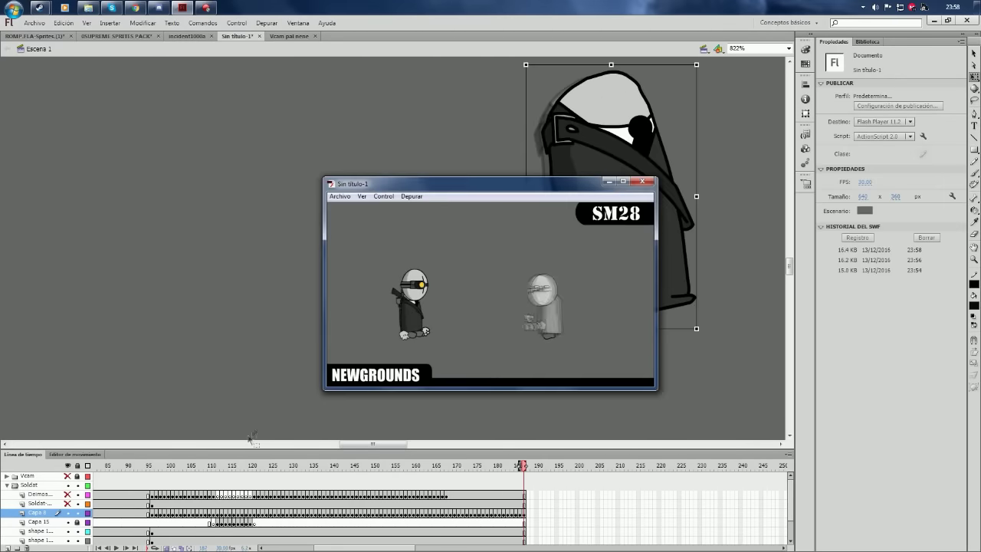
key("ctrl+w")
- Add the text "Good" on the empty stage area beside the soldier
key("t")
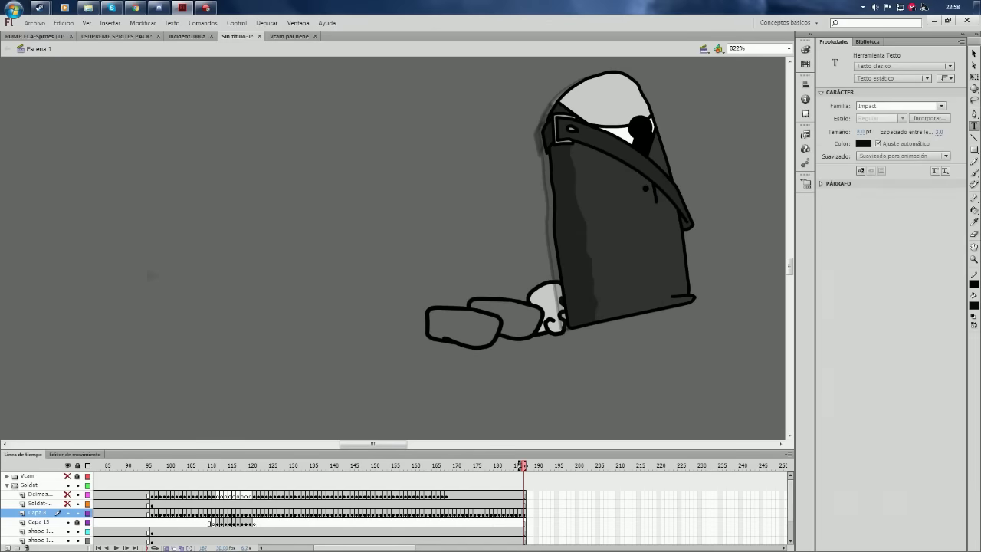
left_click(155, 279)
type("Good")
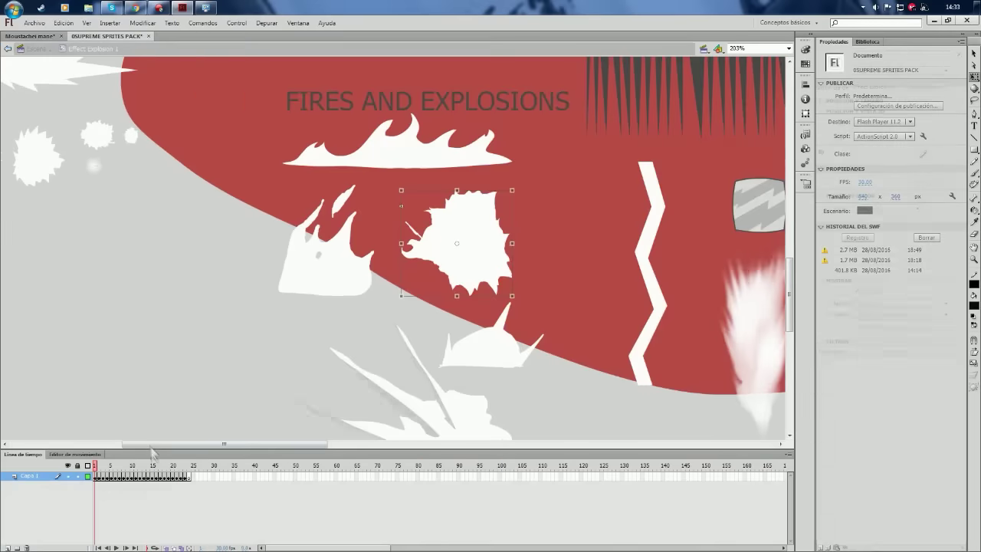
key("Return")
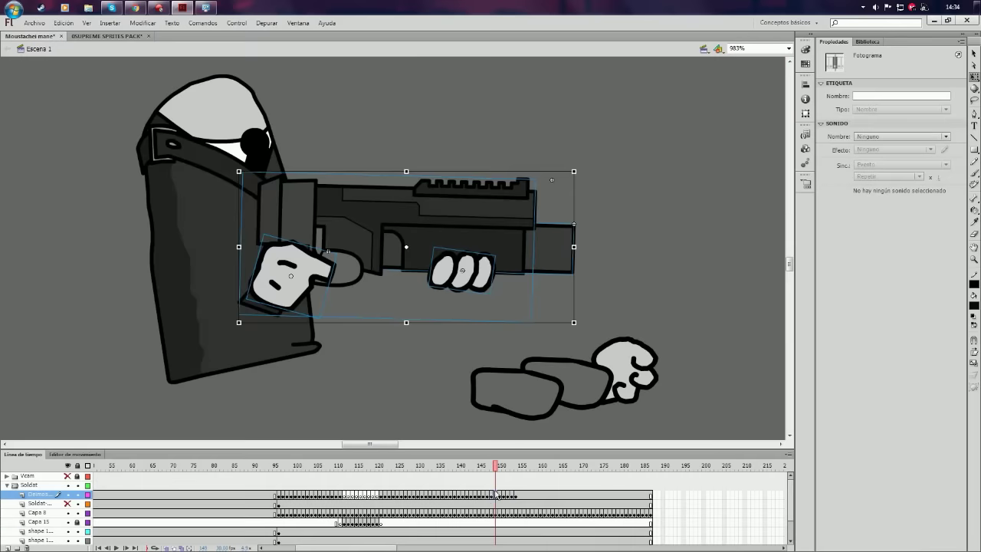
- Keyframe the weapon with both hands on the Deimos layer through frame 158, tilting the barrel upward in recoil
key("period")
key("period")
key("period")
key("period")
key("period")
key("period")
key("period")
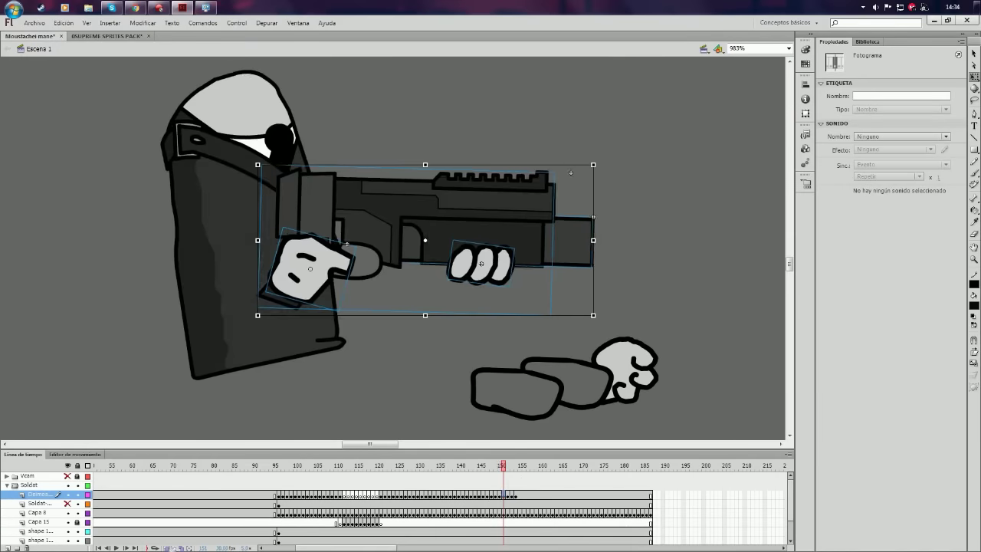
key("period")
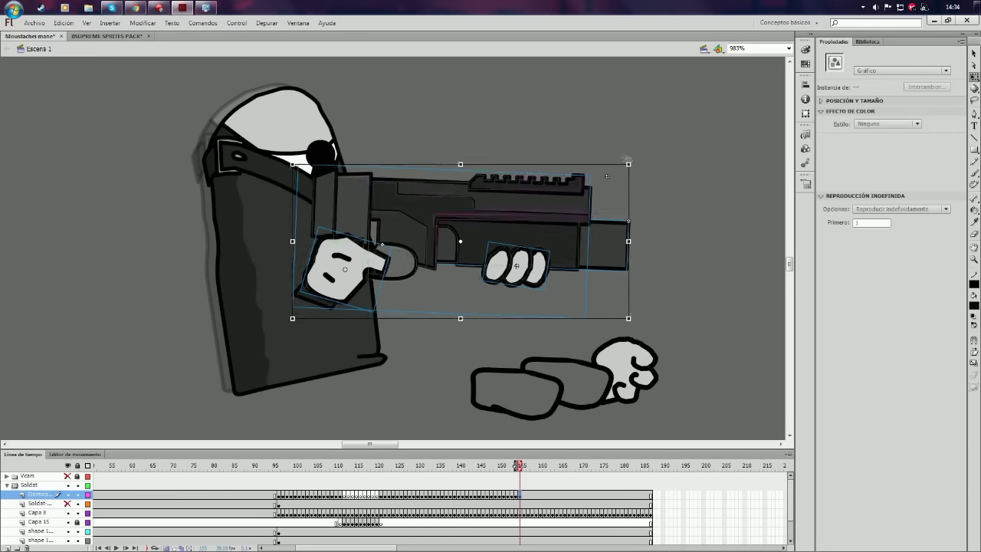
scroll(203, 163, "down", 4)
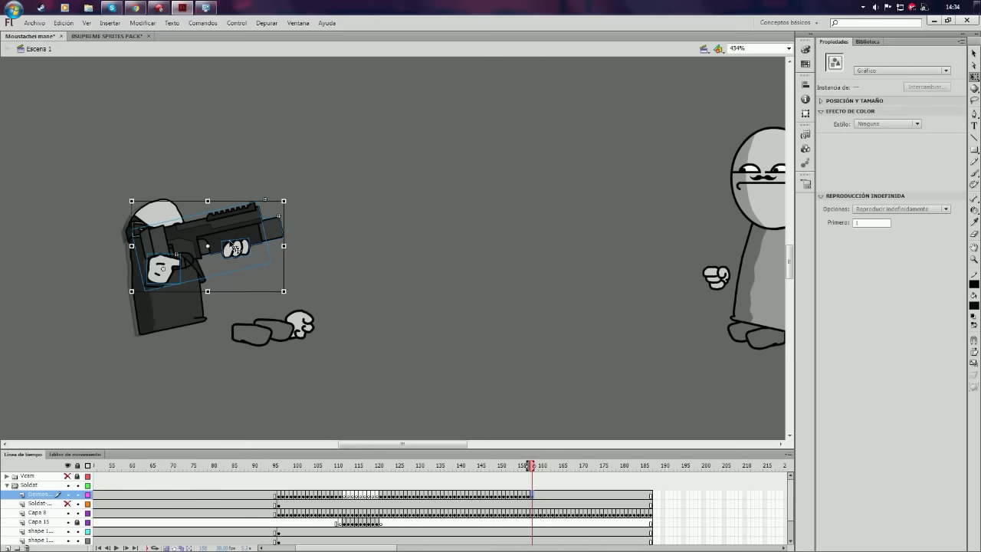
- Continue the weapon and both hands frame by frame through frame 163, lowering the barrel with the body
scroll(231, 247, "up", 3)
key("period")
key("period")
key("period")
key("period")
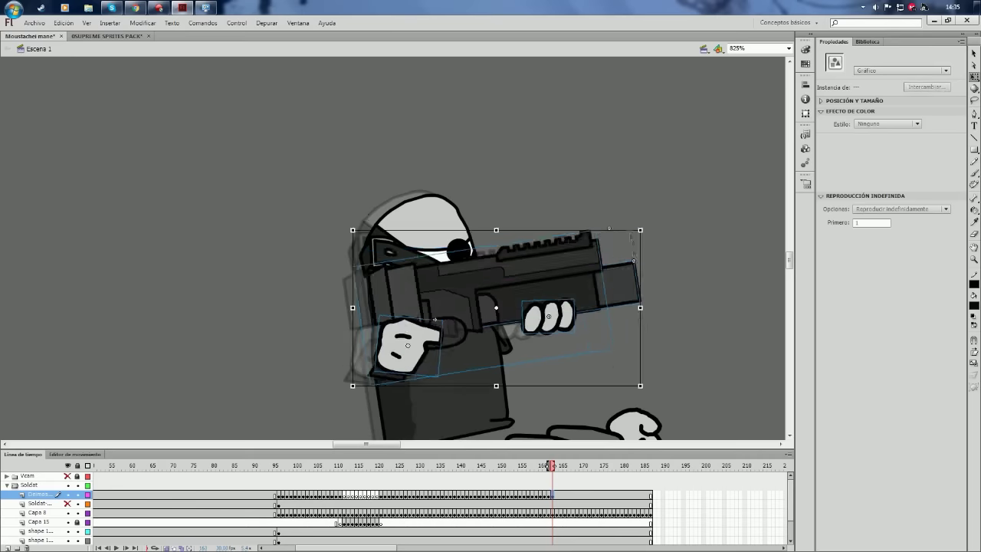
- Keyframe the weapon and both hands through frame 170, levelling the barrel and following the body forward
key("period")
key("period")
key("period")
key("period")
key("period")
key("period")
key("period")
key("period")
key("period")
key("period")
key("period")
key("period")
key("period")
key("period")
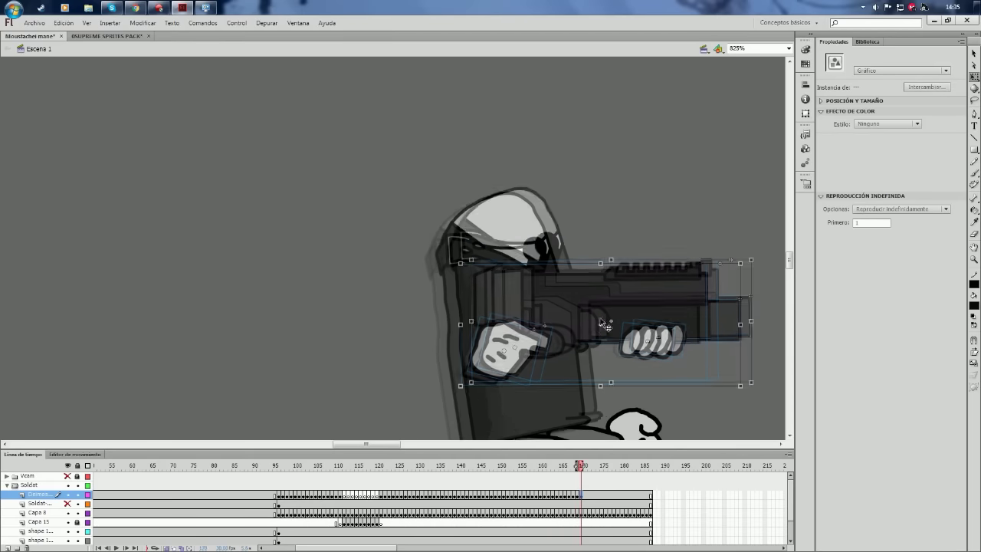
- Keyframe the levelled weapon and both hands moving with the body through frame 187, and test the movie
mouse_move(613, 498)
left_mouse_down()
mouse_move(564, 498)
mouse_move(612, 499)
left_mouse_up()
left_click(449, 303)
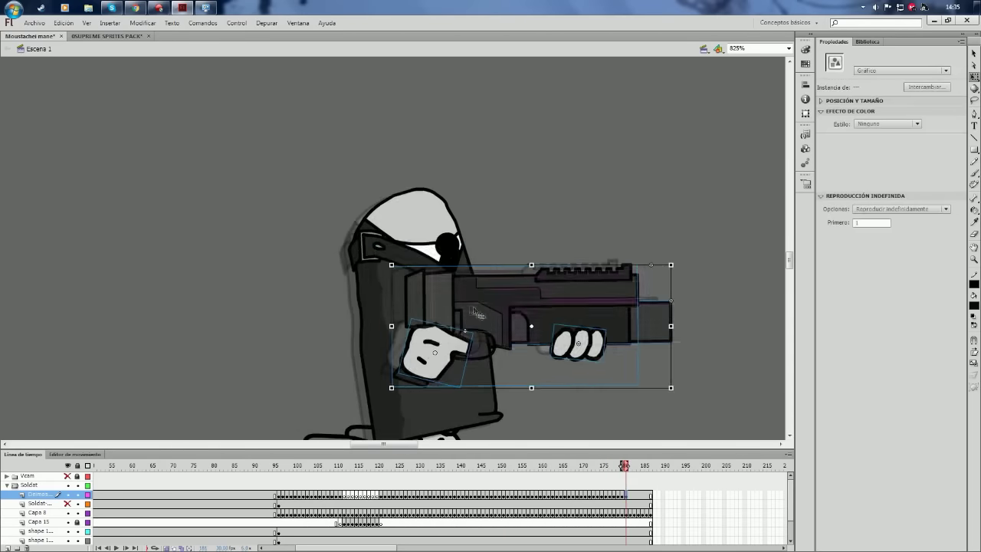
key("period")
key("period")
key("period")
key("period")
key("period")
key("period")
key("period")
key("period")
key("period")
key("period")
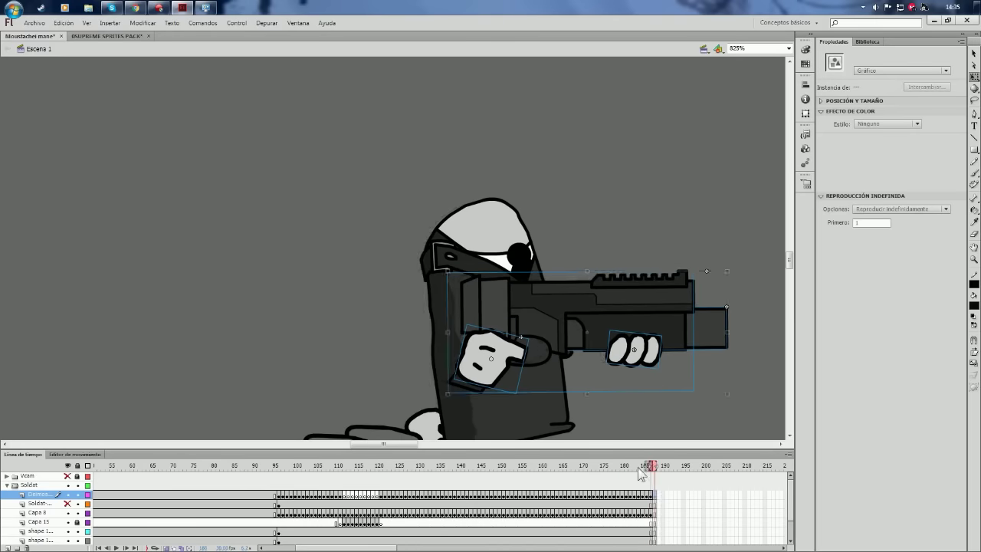
left_click(640, 472)
key("ctrl+Return")
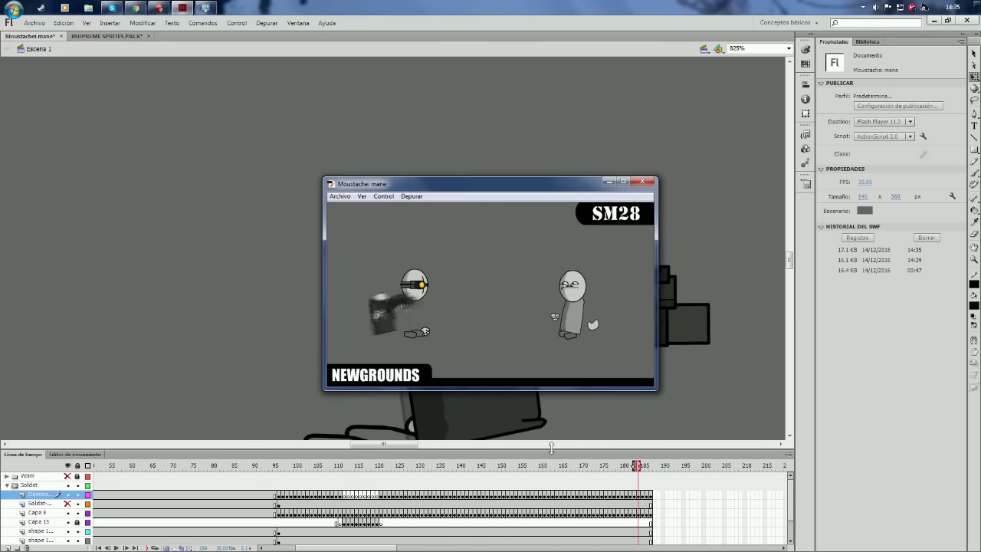
key("ctrl+w")
- Draw a rounded-tip bullet with two dividing lines in front of the muzzle and fill its sections with dark and light grey
key("ctrl+minus")
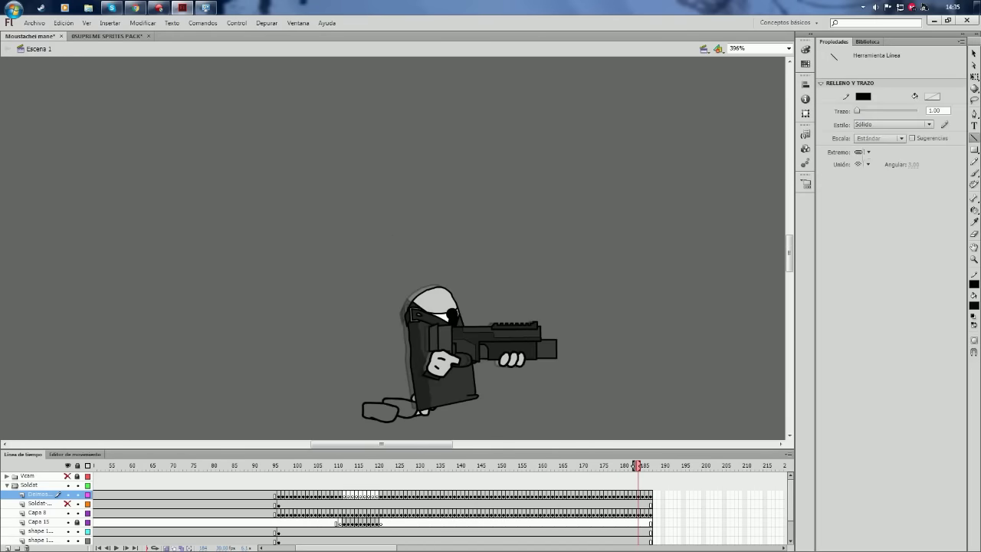
key("ctrl+equal")
key("ctrl+equal")
key("ctrl+equal")
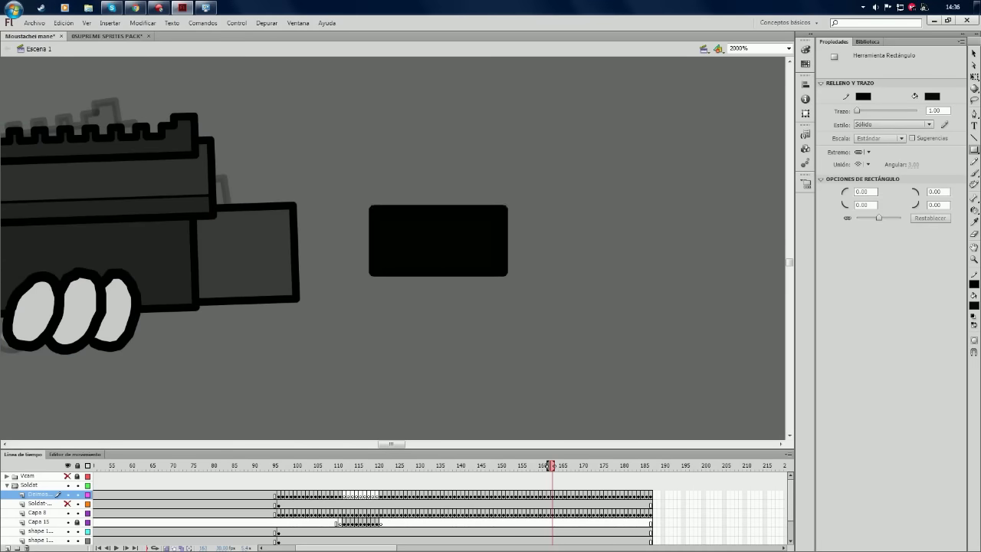
key("q")
left_click(446, 246)
key("Delete")
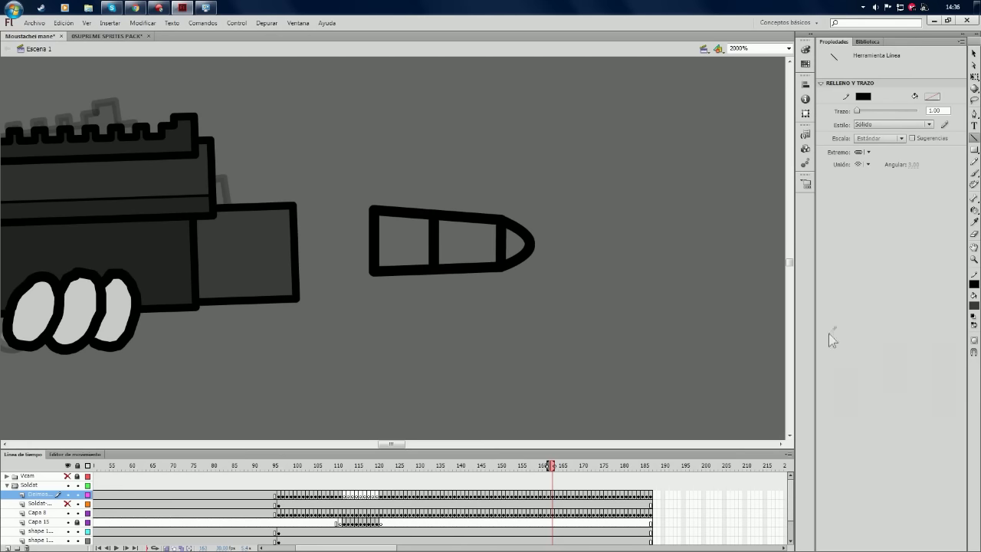
left_click(973, 284)
left_click(463, 242)
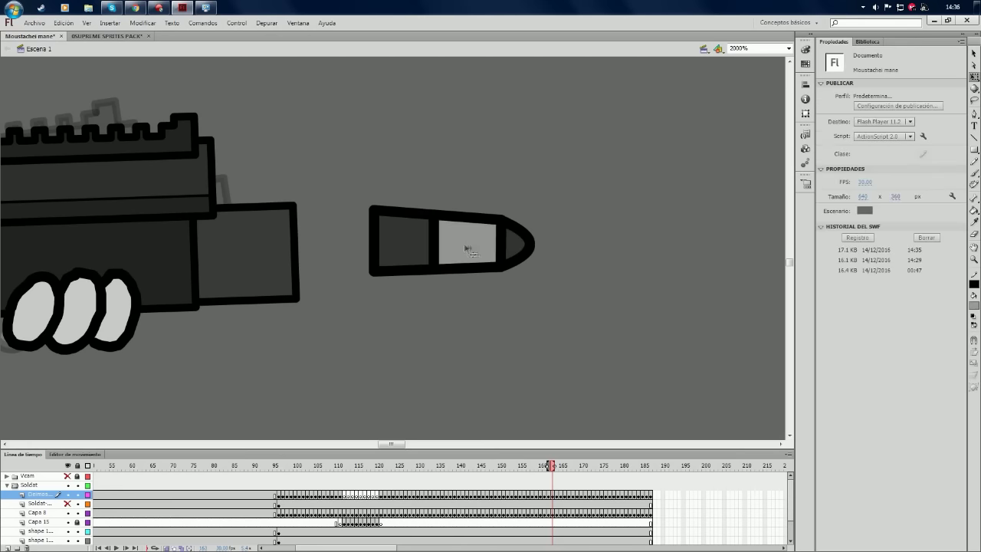
- Convert the bullet drawing into a movie clip symbol named "cunt"
key("ctrl+minus")
right_click(409, 244)
left_click(478, 452)
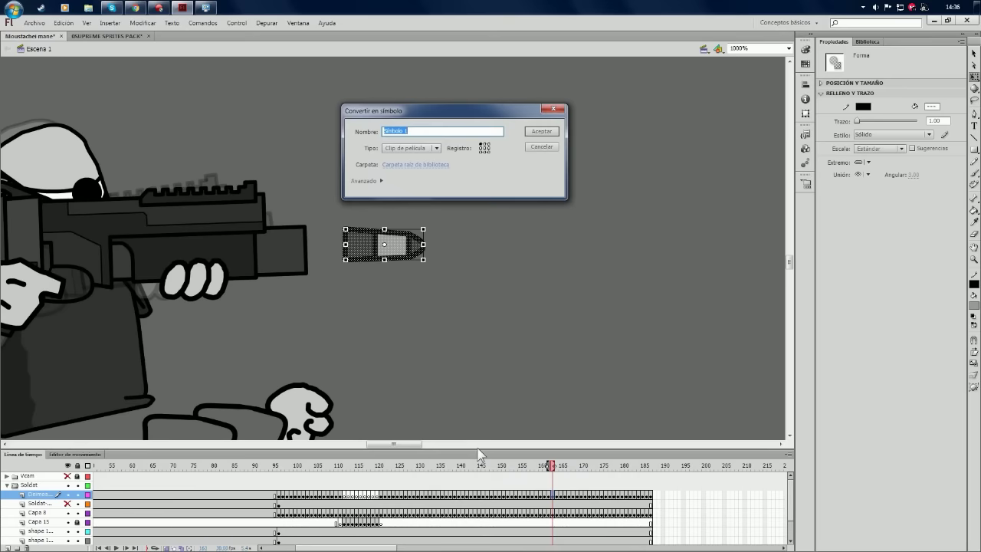
type("cunt")
key("Return")
- Create a layer below the Deimos layer and place the bullet at the weapon's muzzle in frame 154
left_click_drag(550, 503, 517, 505)
key("ctrl+shift+n")
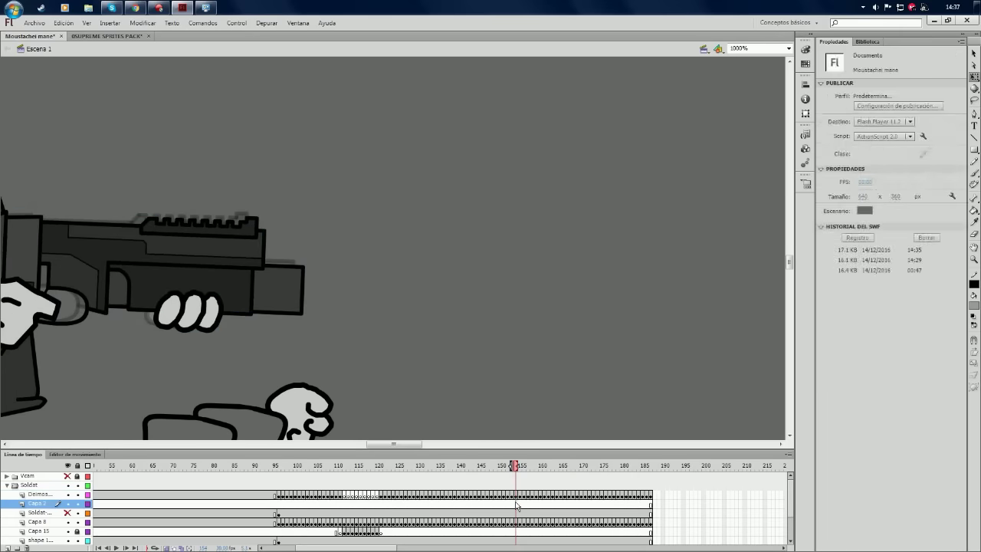
key("ctrl+2")
key("ctrl+equal")
key("ctrl+equal")
key("ctrl+v")
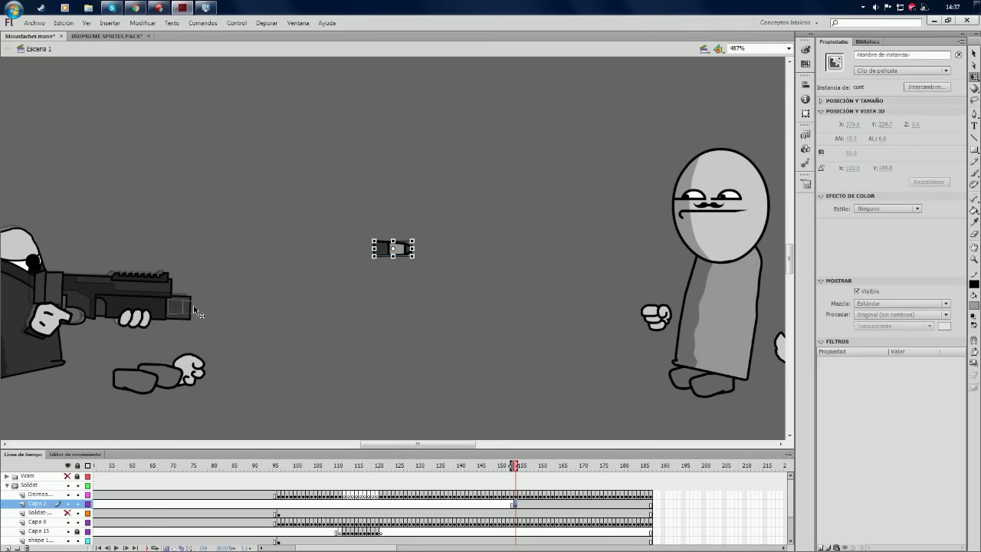
- Keyframe the bullet on Capa 2 flying from the muzzle to the moustached character through frame 158, and test the movie
key("period")
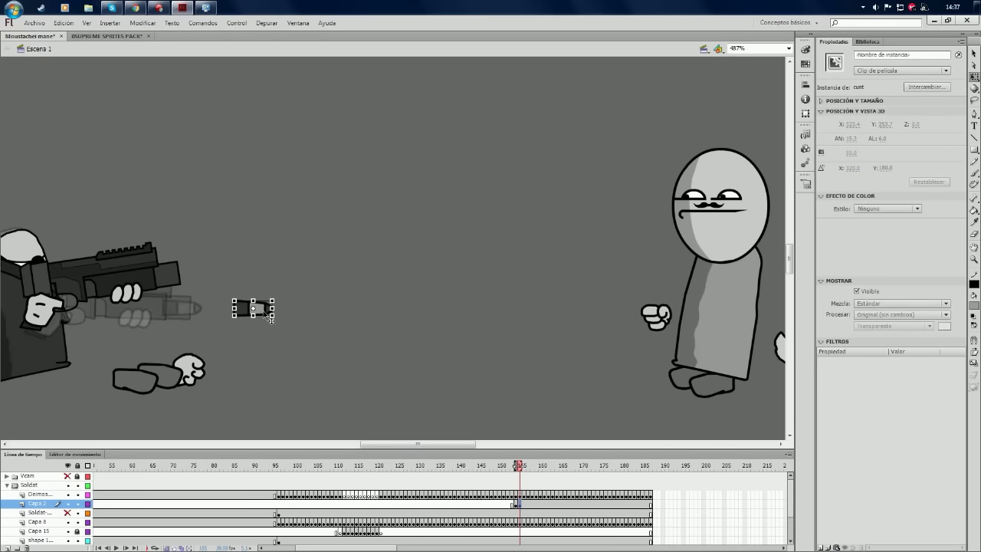
left_click_drag(264, 309, 265, 309)
key("F6")
left_click_drag(559, 329, 560, 330)
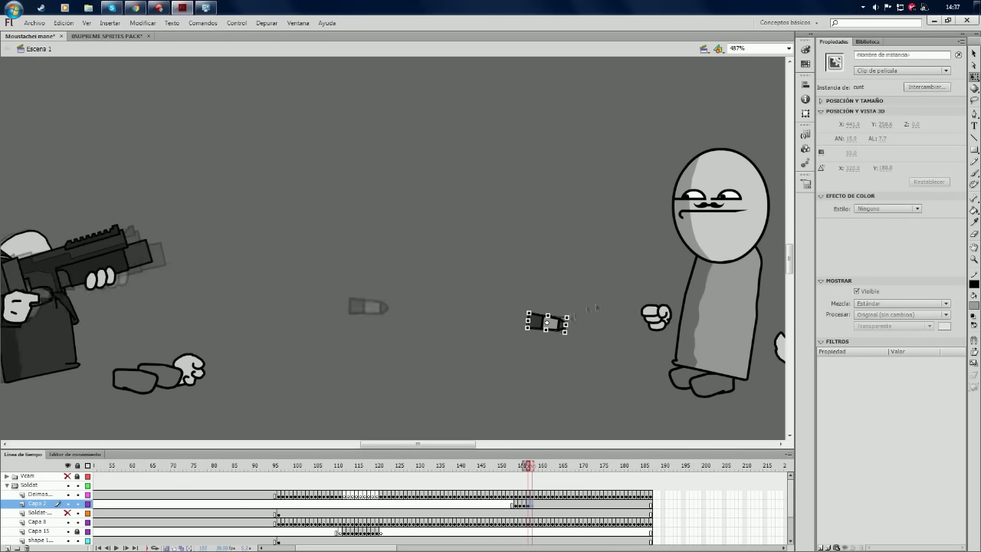
key("F6")
key("ctrl+Return")
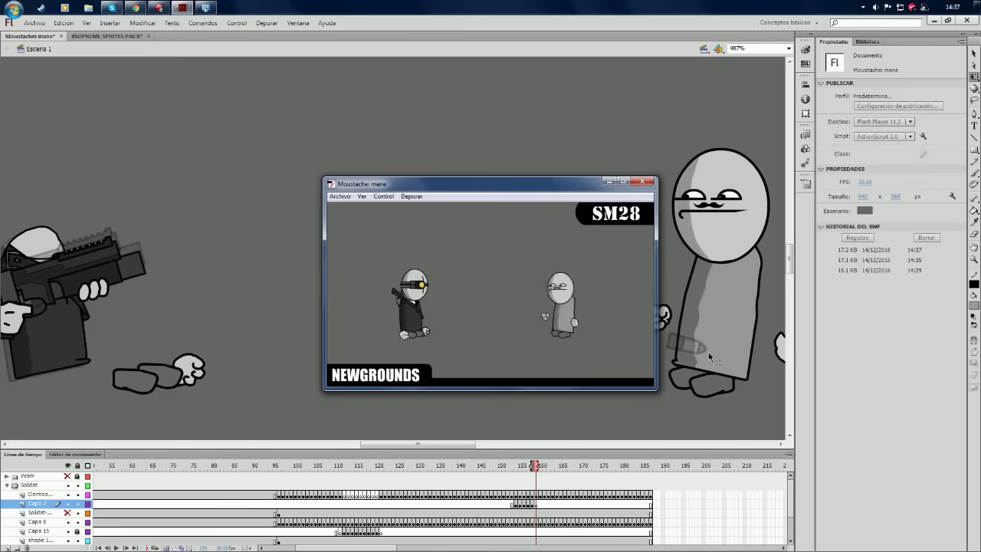
key("ctrl+w")
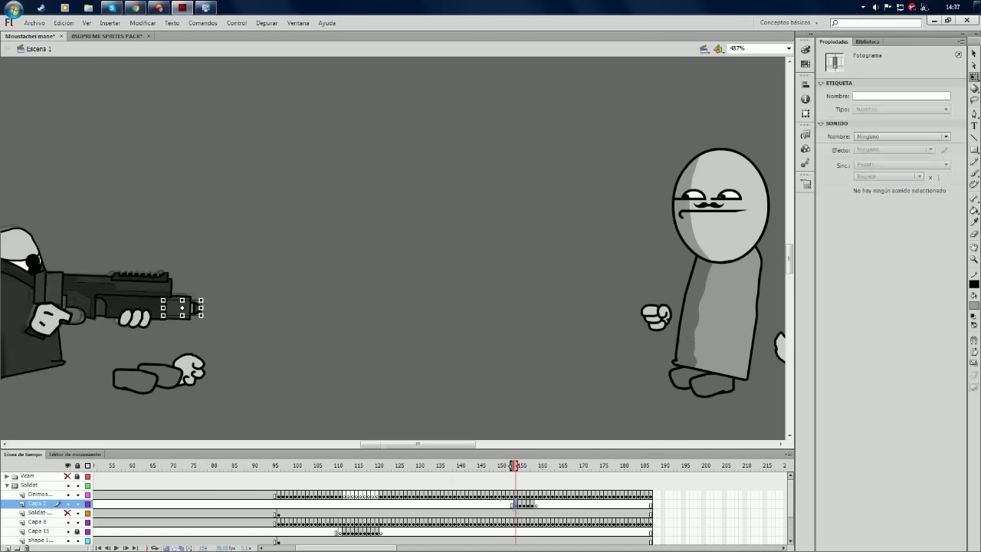
- Add a layer above Capa 2 and paint a white smoke trail between muzzle and bullet in frames 154 and 155
left_click(513, 503)
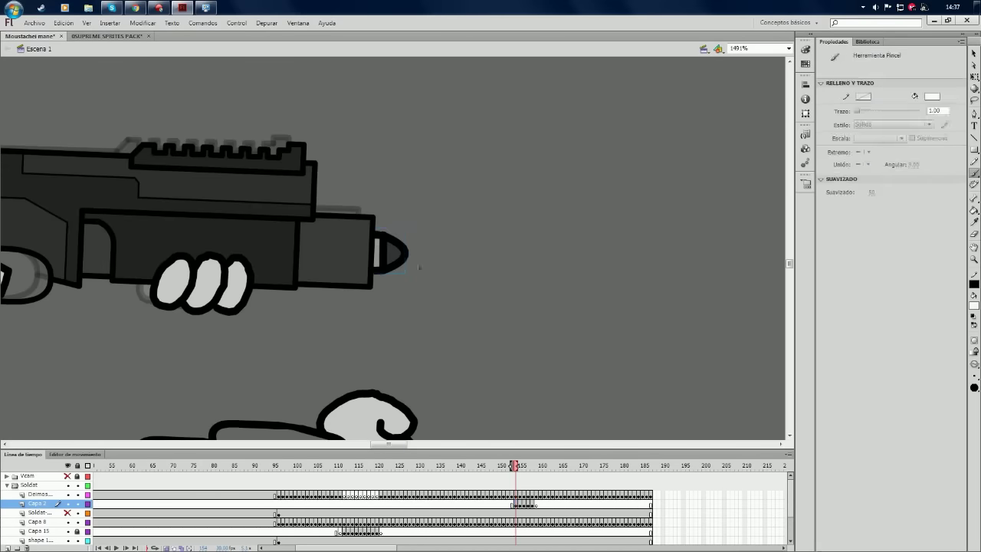
left_click(7, 548)
key("ctrl+minus")
scroll(324, 282, "down", 2)
key("y")
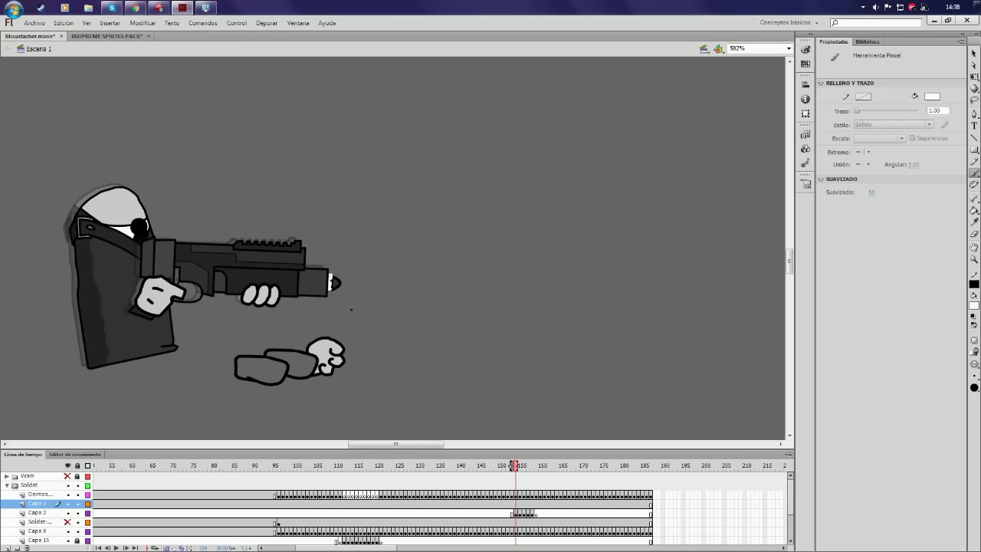
left_click(518, 503)
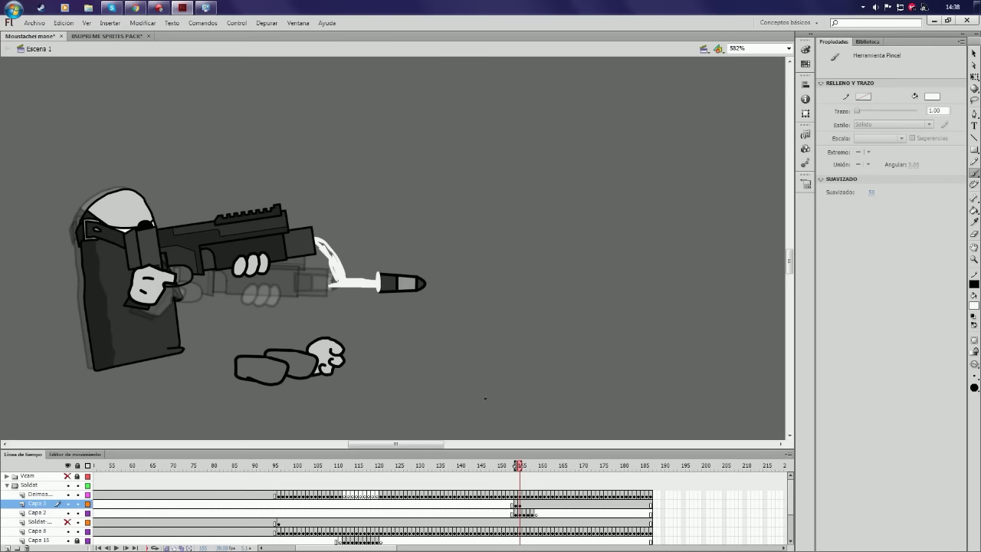
- Paint the frame 156 smoke trail as a white arc from the muzzle with broken streaks reaching the bullet
key(".")
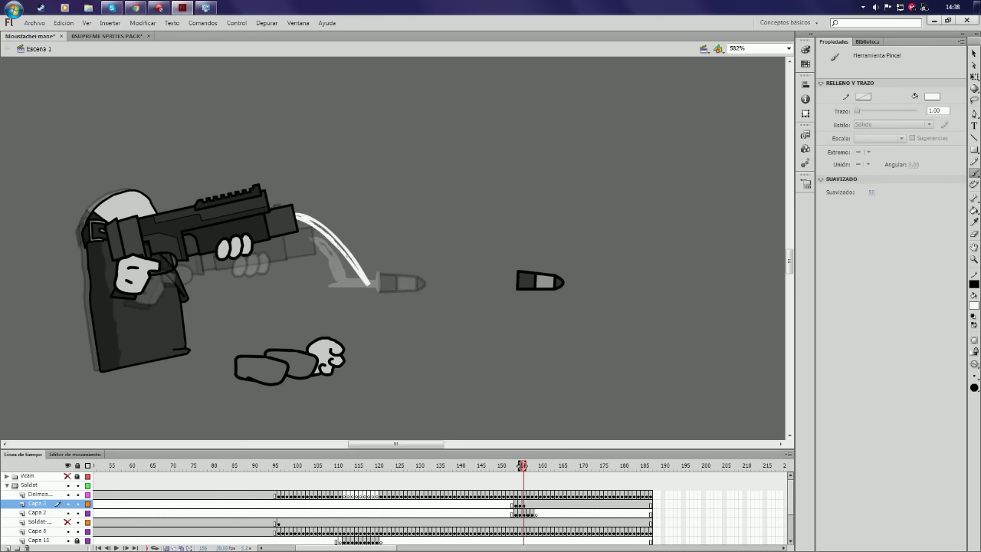
left_click_drag(452, 280, 414, 281)
right_click(416, 281)
key("Escape")
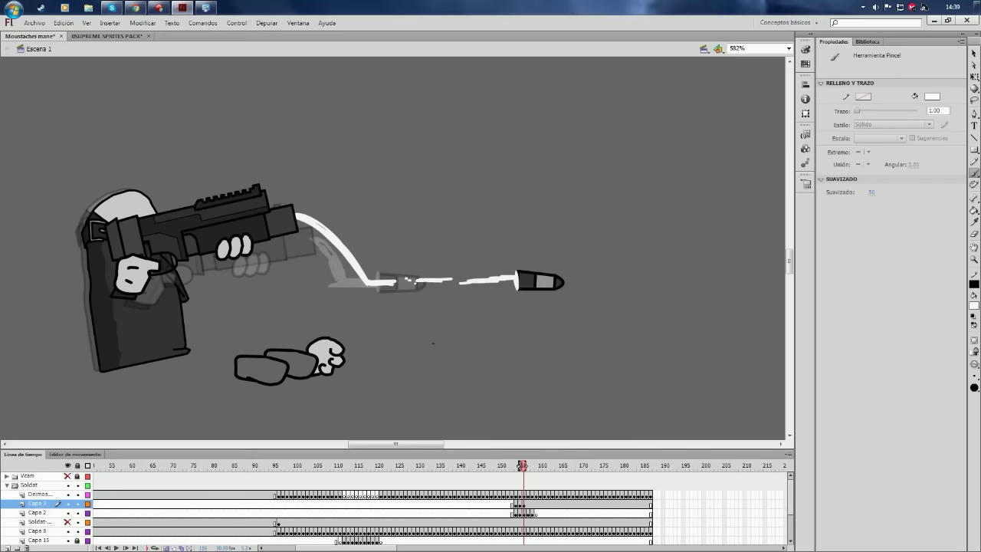
key(".")
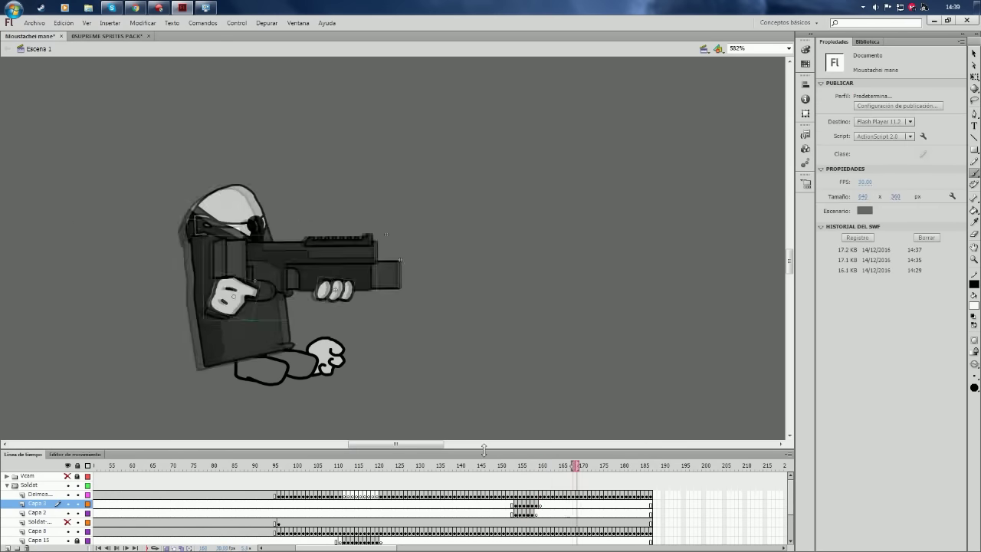
- Reposition the broken smoke trail in frame 157 so that it follows the previous frame's arc
left_click(518, 502)
left_click(525, 504)
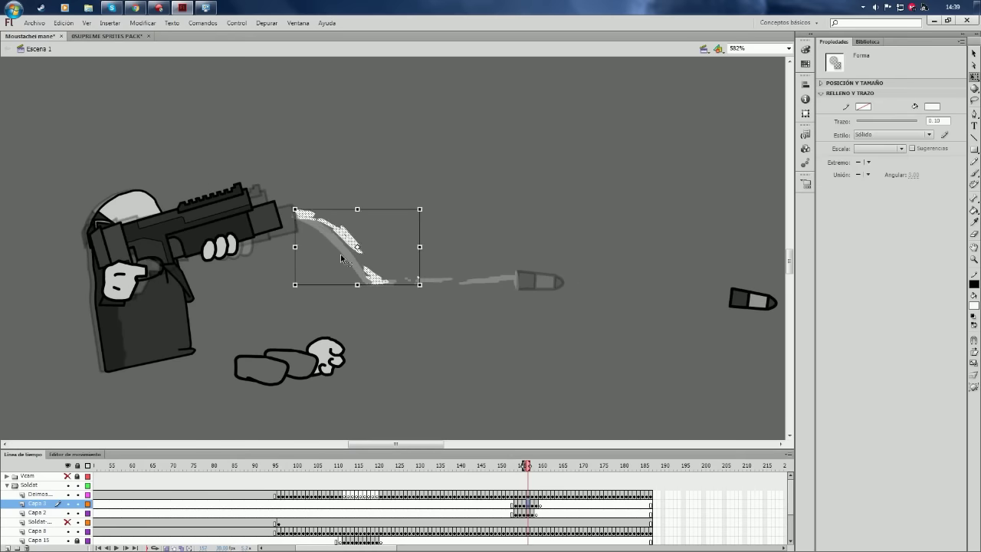
left_click(341, 258)
left_click_drag(192, 197, 409, 284)
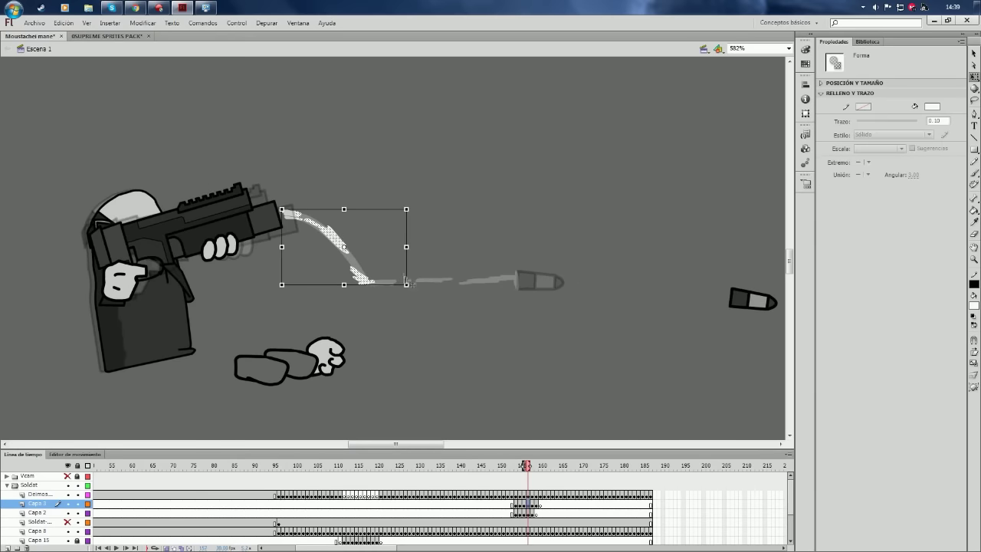
scroll(404, 280, "up", 5)
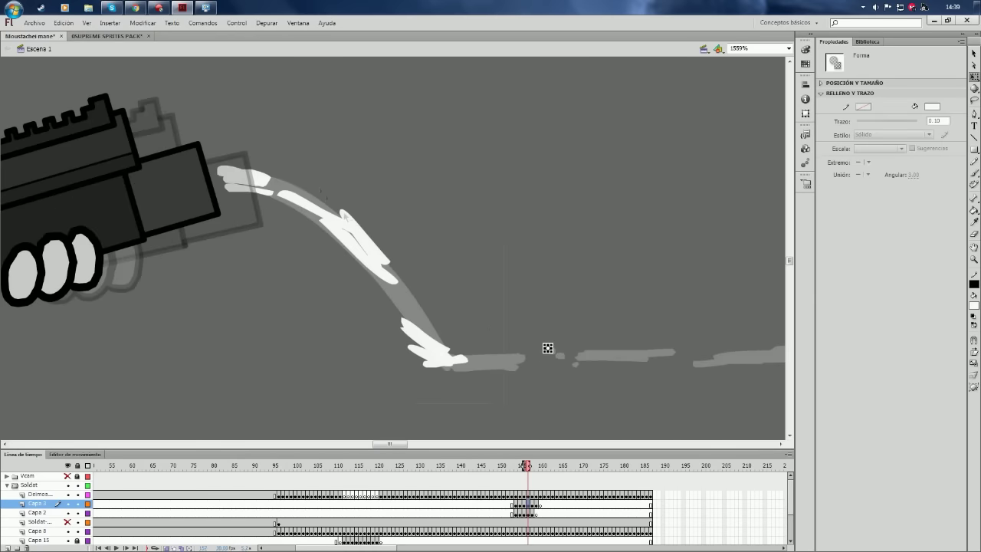
key("Right")
key("Right")
- Paint thinner, dissipating white smoke wisps on Capa 3 in frames 158 through 160
scroll(512, 306, "down", 2)
key("period")
key("period")
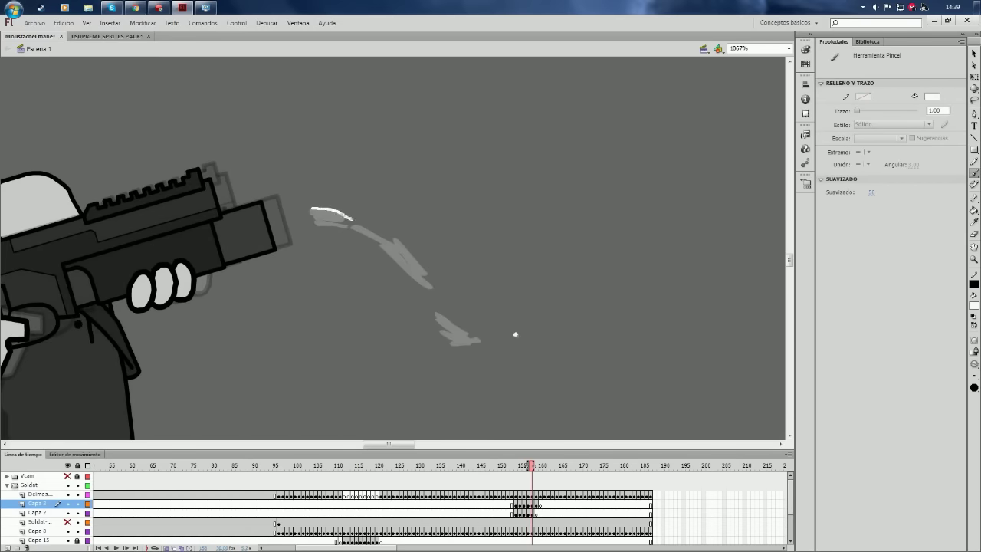
key("period")
key("period")
key("period")
key("period")
key("period")
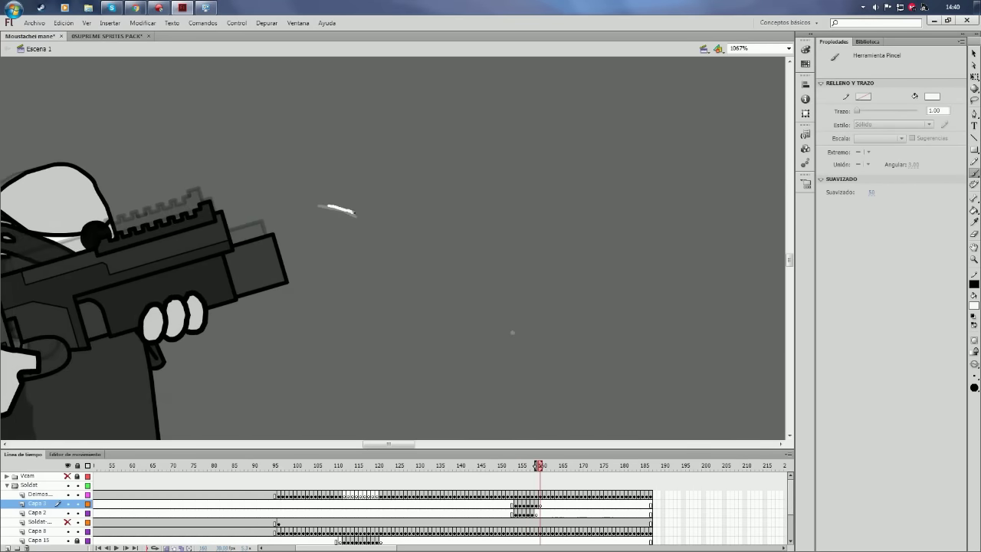
- Paint the fading white smoke wisps on Capa 3 in frames 161 through 164 and play back the shot
key("comma")
key("comma")
key("comma")
key("comma")
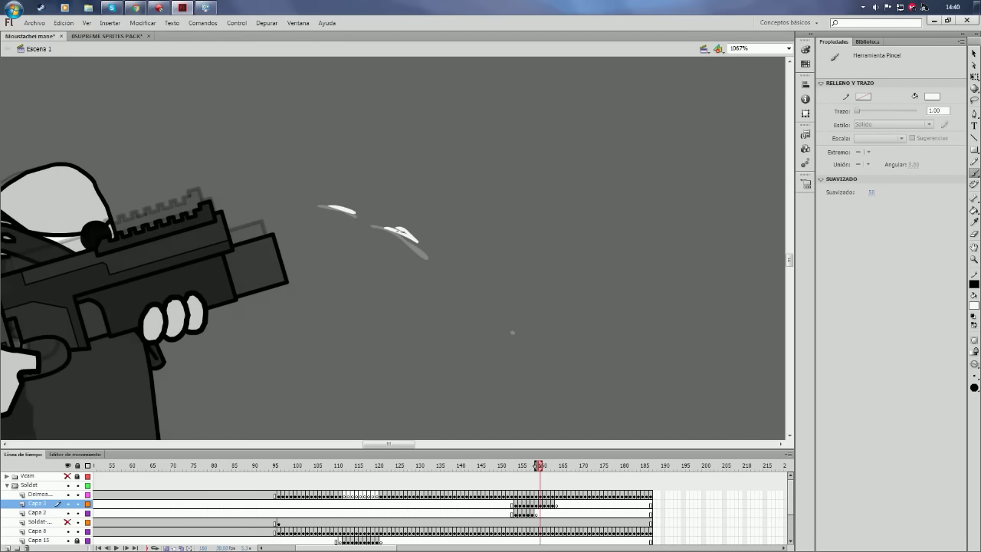
left_click(471, 465)
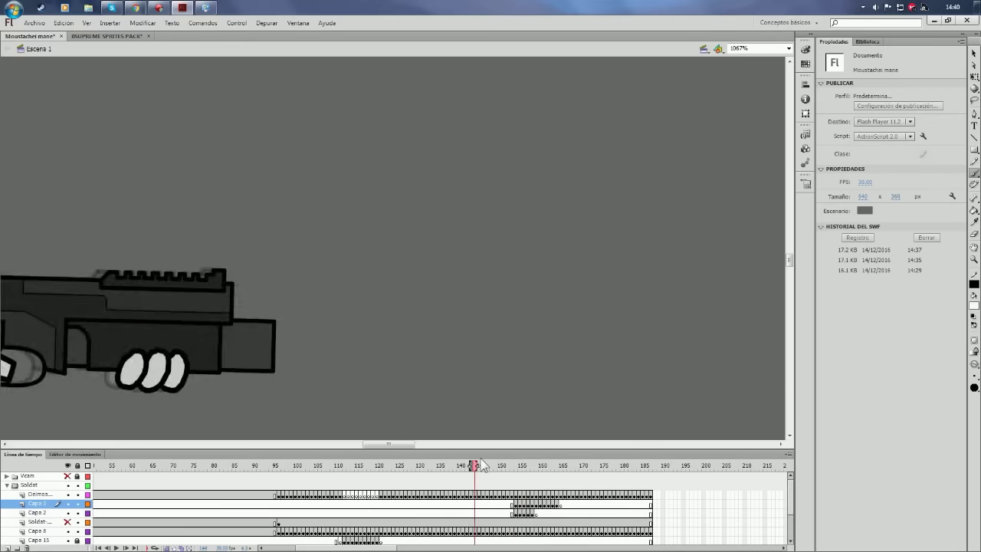
key("Return")
- Add white specks and a streak beyond the arc to the Capa 3 smoke trail from frame 158 on, and test the movie
left_click(527, 465)
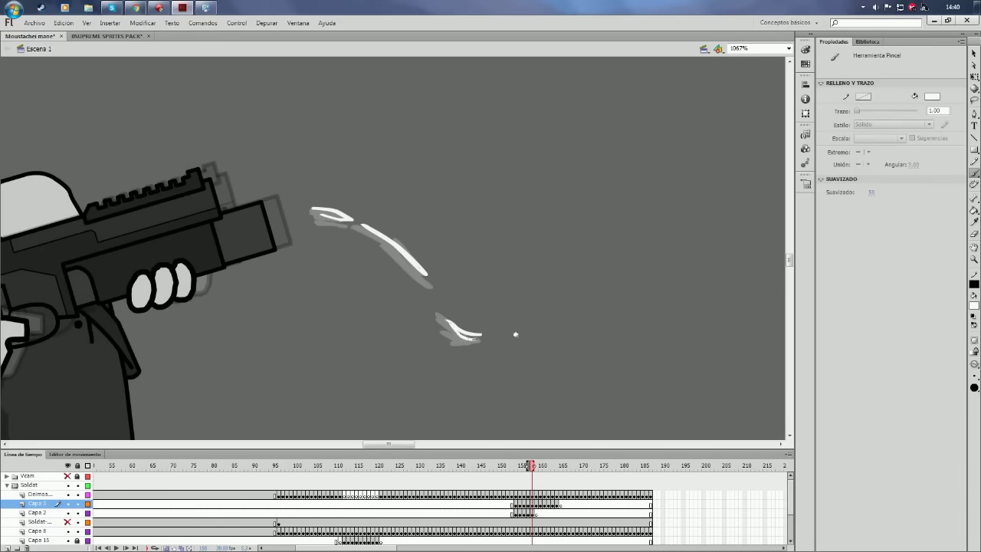
left_click_drag(543, 465, 522, 465)
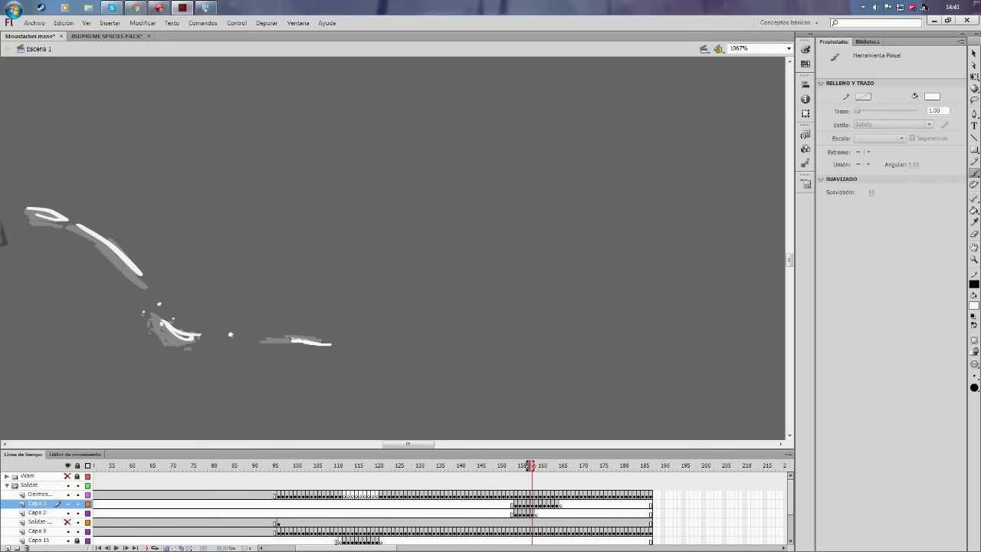
mouse_move(542, 467)
left_mouse_down()
mouse_move(586, 465)
mouse_move(527, 475)
left_mouse_up()
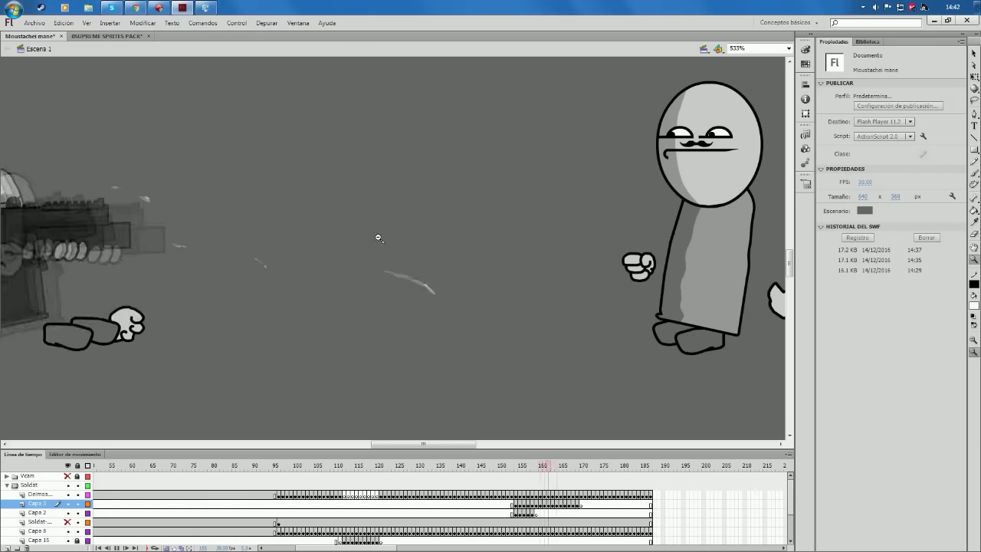
key("ctrl+Return")
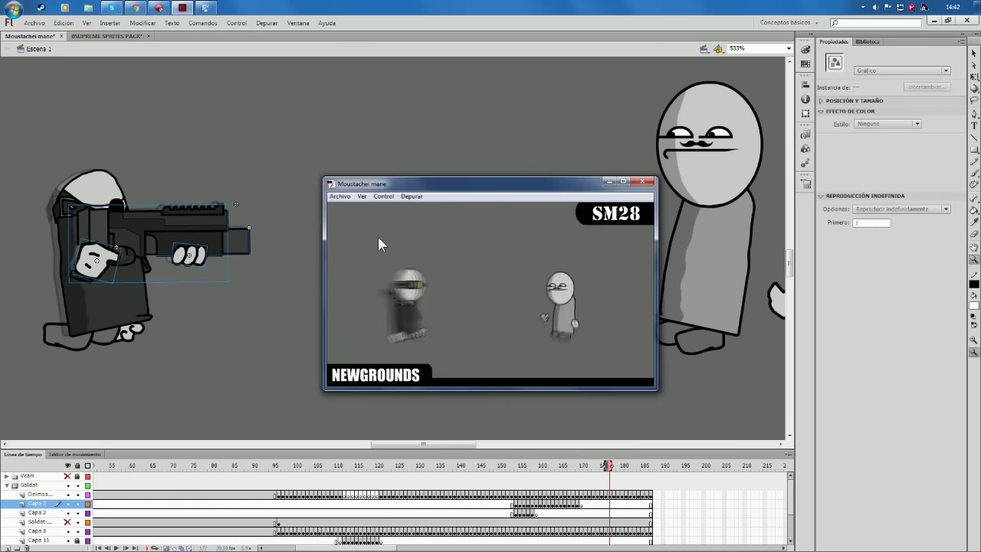
key("ctrl+w")
left_click_drag(609, 465, 528, 477)
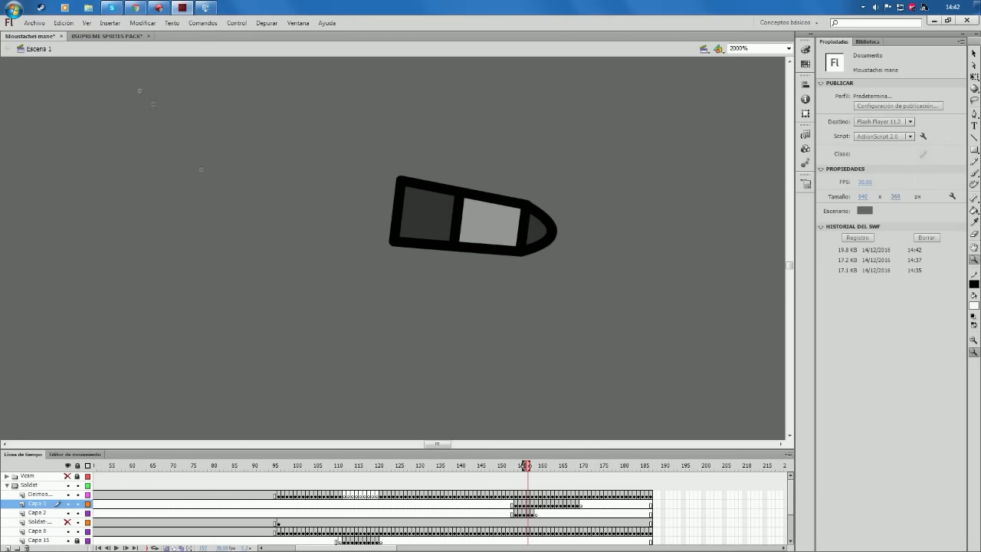
key("t")
left_click(192, 91)
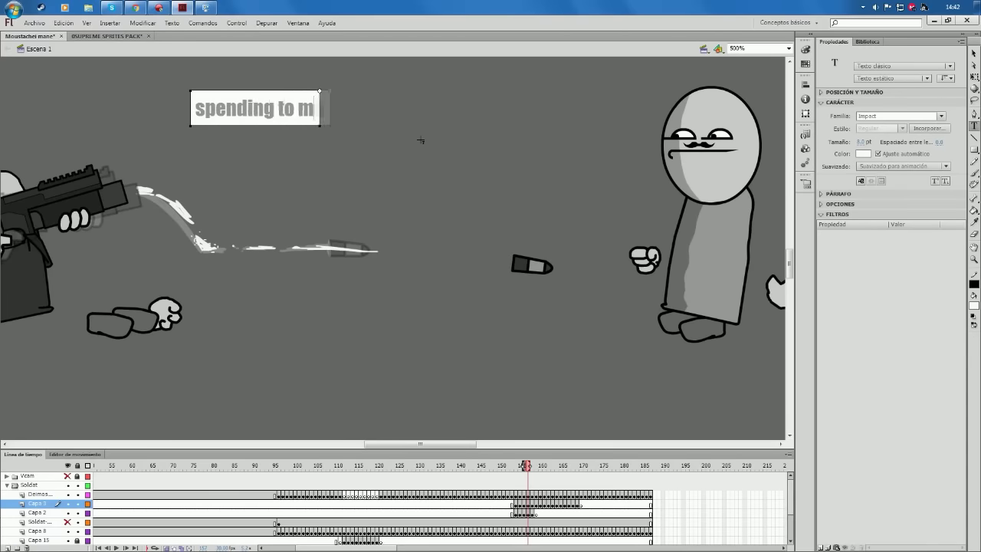
key("Escape")
key("Delete")
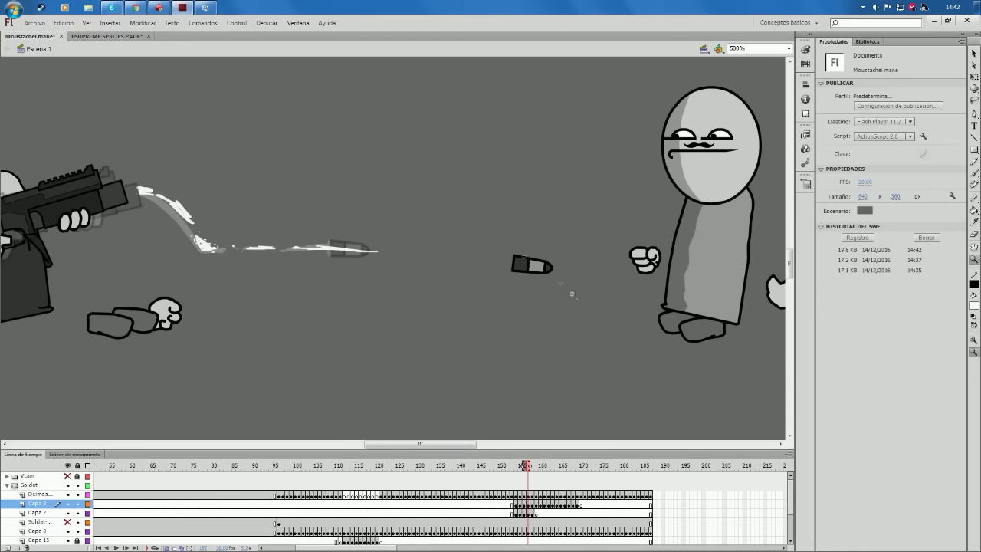
- Paint white smoke streaks behind the bullet on Capa 3 in frame 157 and thinner drifting ones in the frames up to 161
scroll(532, 264, "up", 3)
key("b")
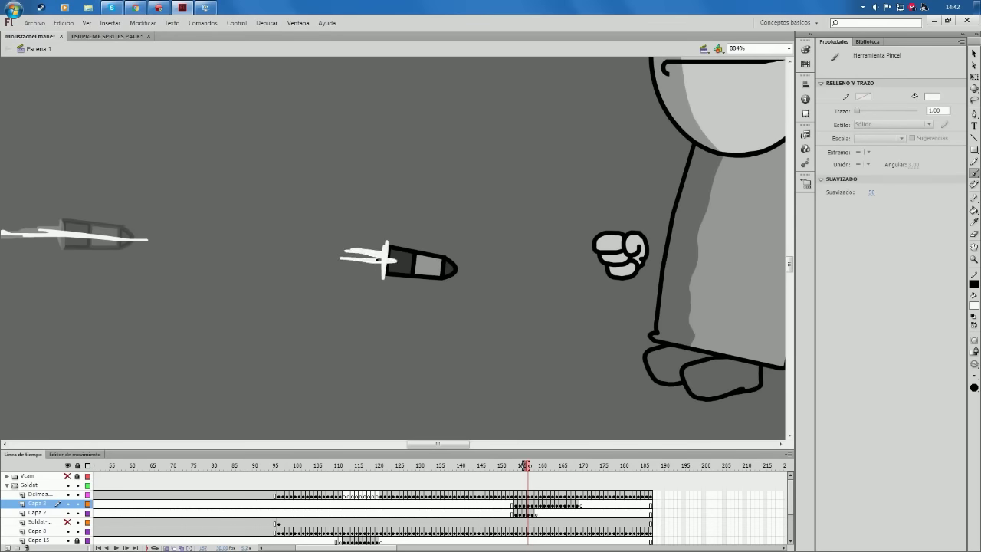
left_click_drag(383, 253, 313, 244)
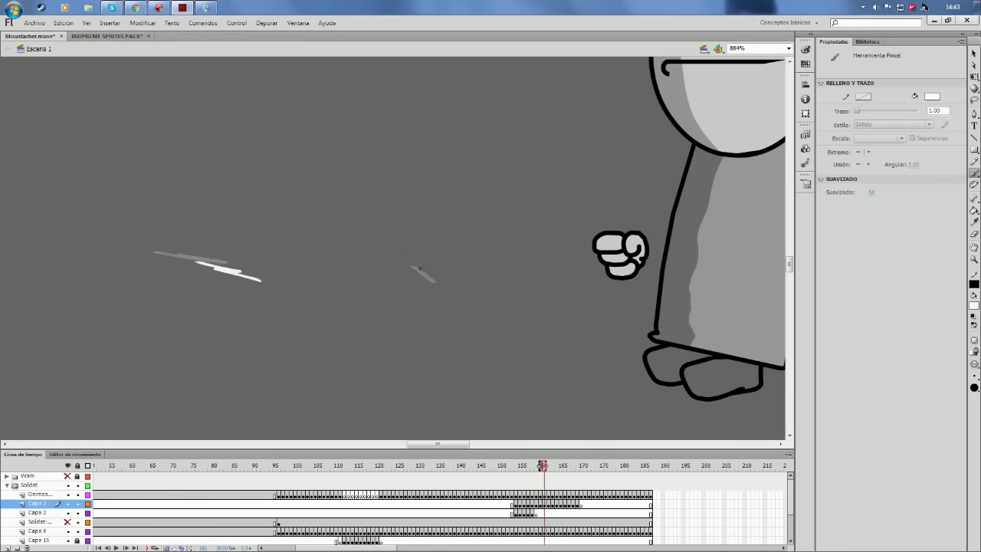
left_click_drag(551, 465, 531, 466)
- Place Effect Explosion 1 over the moustached character on Capa 1 from frame 159, resized and set as a Gráfico with Reproducir una vez
key("z")
key("ctrl+minus")
left_click(7, 484)
left_click(58, 503)
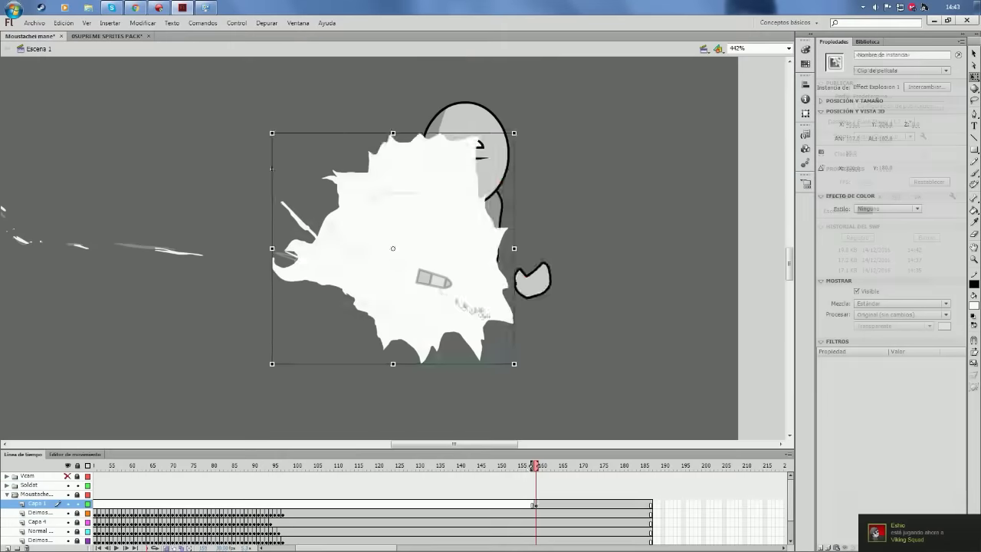
left_click_drag(392, 252, 445, 253)
left_click(901, 70)
left_click(889, 105)
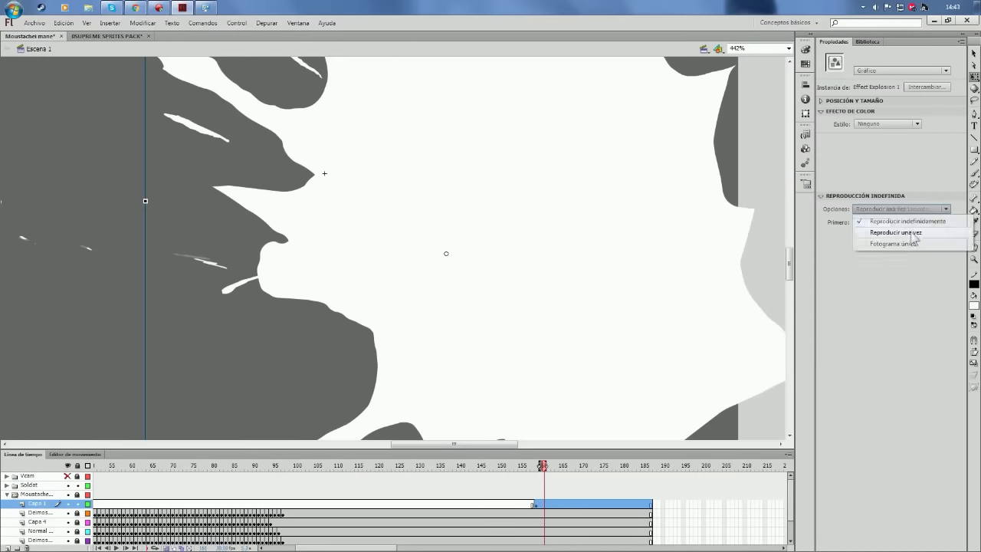
left_click(142, 22)
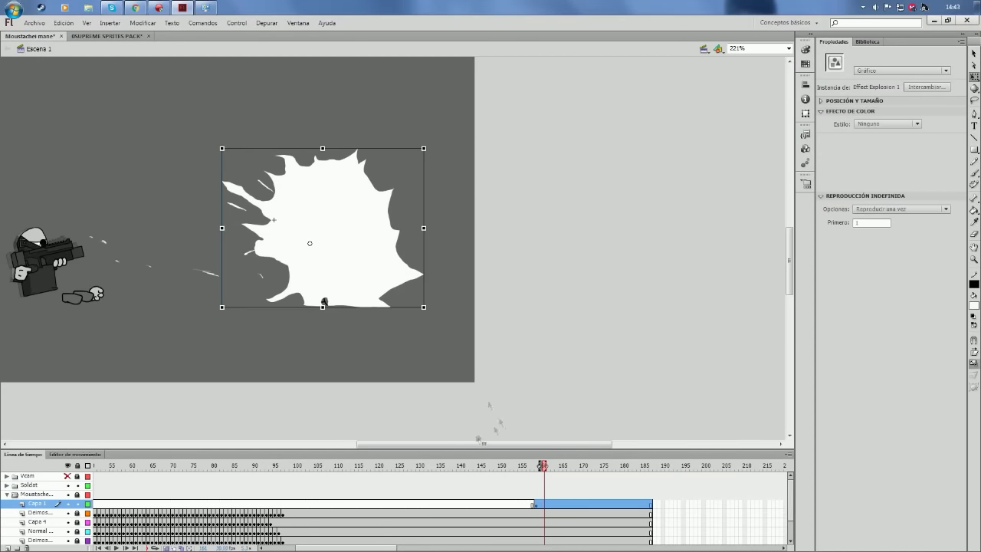
- Test the movie to check the timing of the explosion on the moustached character
left_click(534, 504)
mouse_move(519, 468)
left_mouse_down()
mouse_move(544, 465)
mouse_move(506, 465)
mouse_move(605, 446)
mouse_move(604, 465)
mouse_move(524, 469)
left_mouse_up()
key("ctrl+Return")
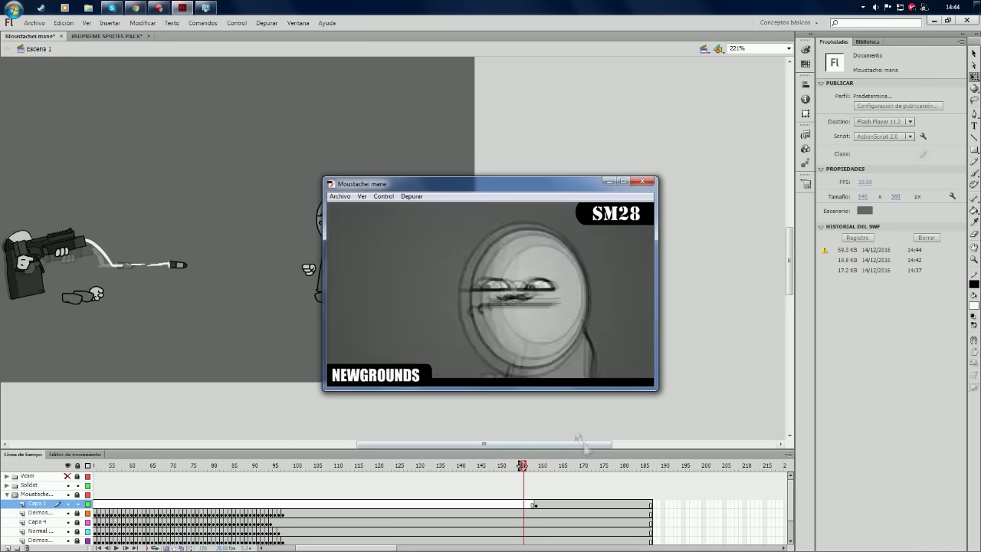
key("ctrl+w")
- Expand the Soldat folder, show the soldier's head layer and select the head at frame 96
left_click_drag(523, 465, 515, 490)
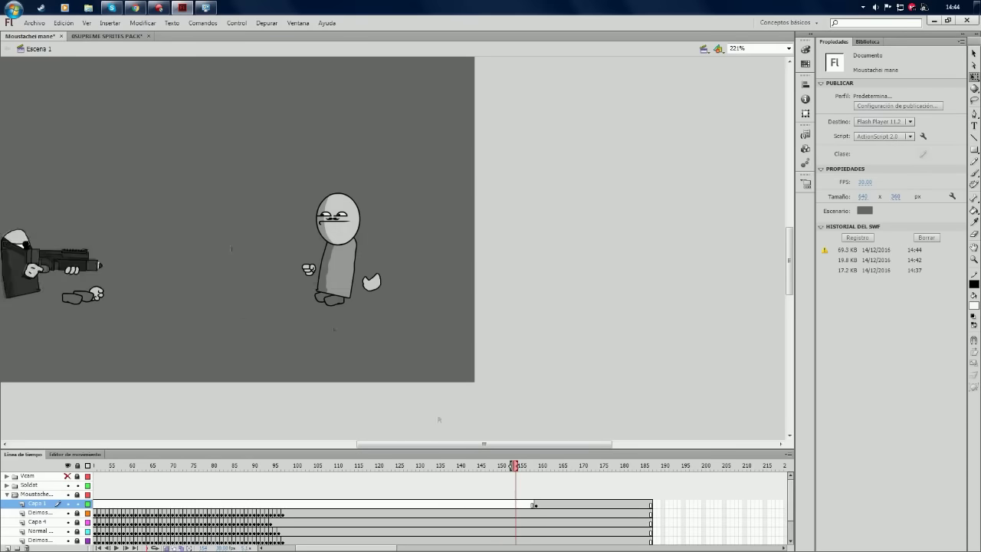
scroll(306, 278, "down", 5)
scroll(262, 216, "up", 8)
left_click(6, 494)
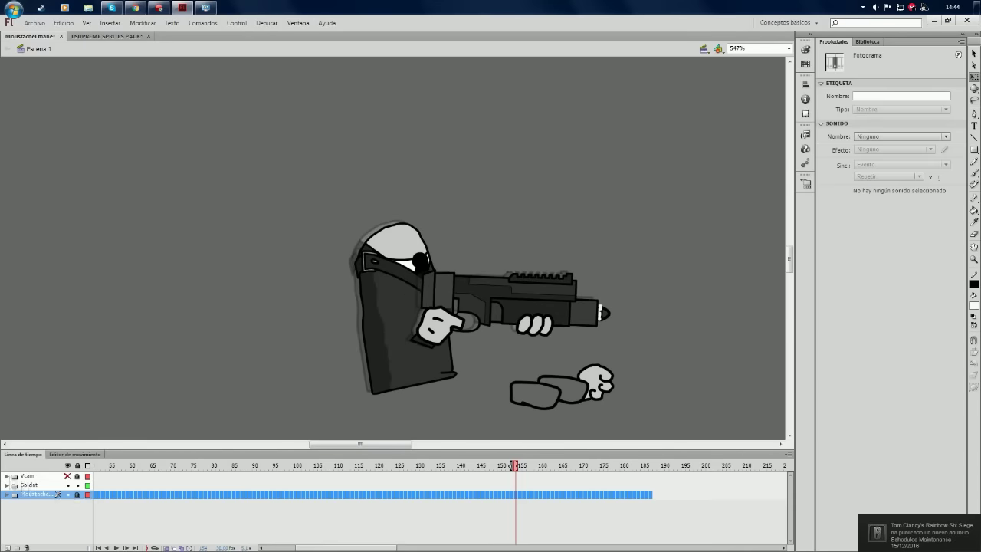
left_click(6, 485)
left_click(277, 521)
left_click(548, 240)
scroll(357, 268, "up", 2)
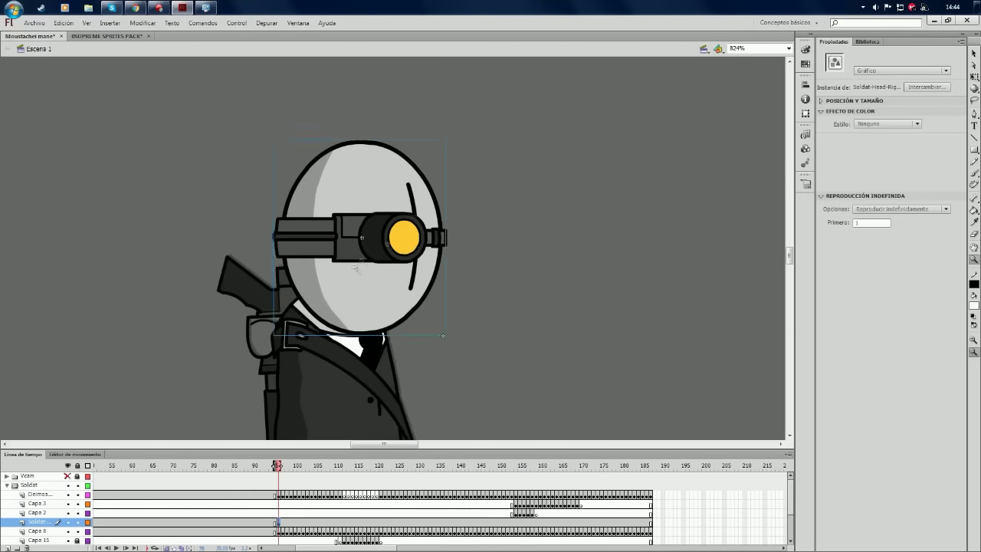
- Reposition the soldier's head frame by frame so that it follows the torso from frame 96 through 131
mouse_move(380, 273)
left_mouse_down()
mouse_move(389, 280)
mouse_move(345, 296)
mouse_move(311, 293)
left_mouse_up()
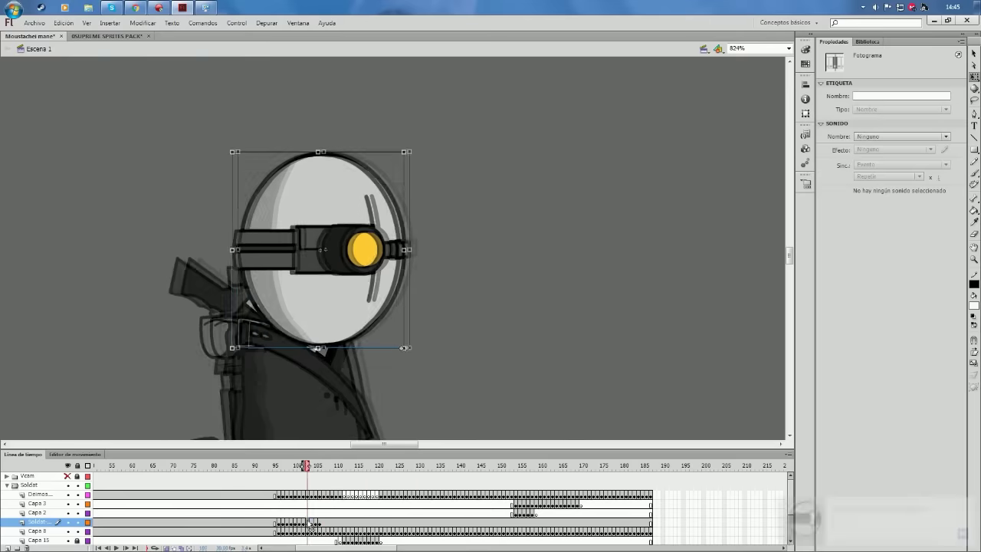
mouse_move(313, 302)
left_mouse_down()
mouse_move(245, 298)
mouse_move(369, 245)
mouse_move(376, 262)
mouse_move(366, 268)
left_mouse_up()
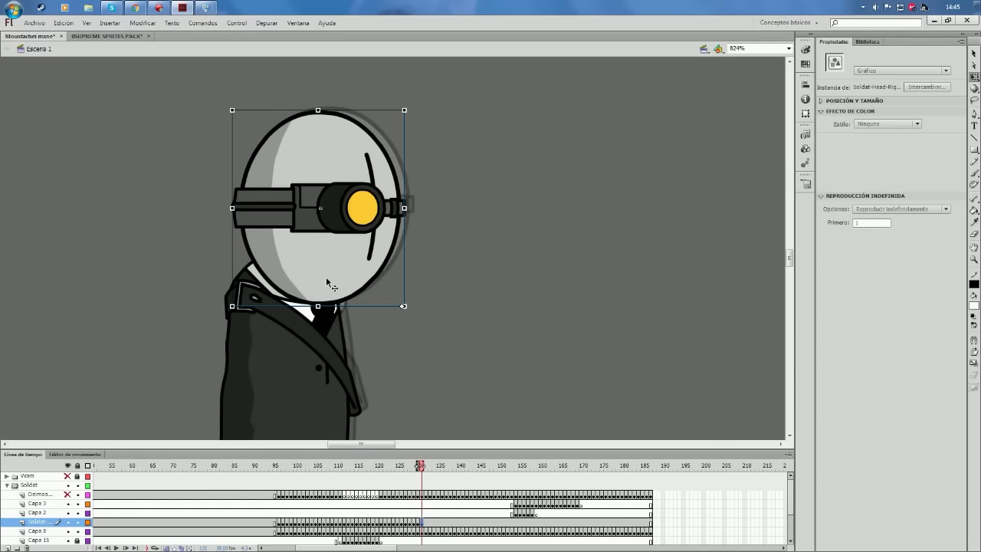
left_click(314, 465)
- Position the hand frame by frame on the lowest Soldat layer up to about frame 137 and test the movie
key("ctrl+Return")
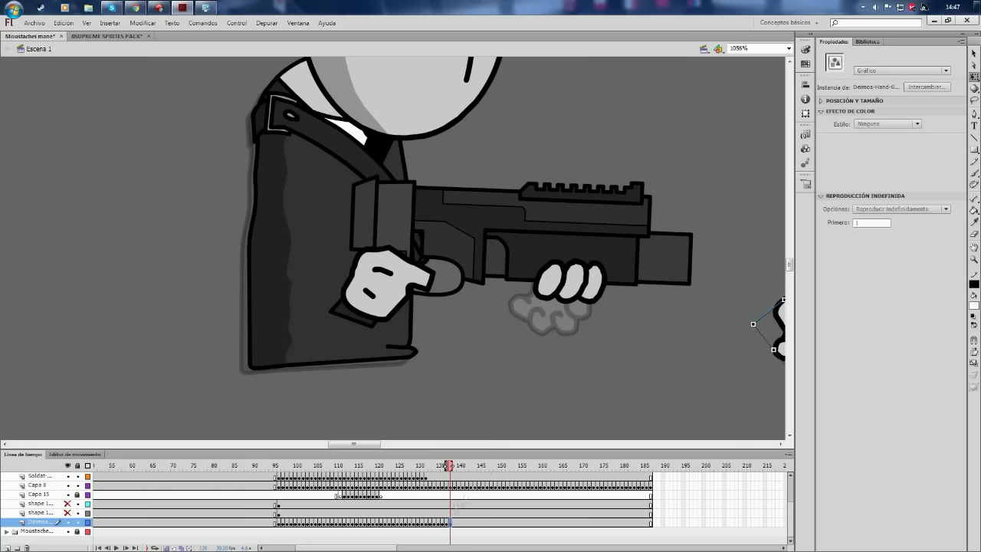
right_click(401, 522)
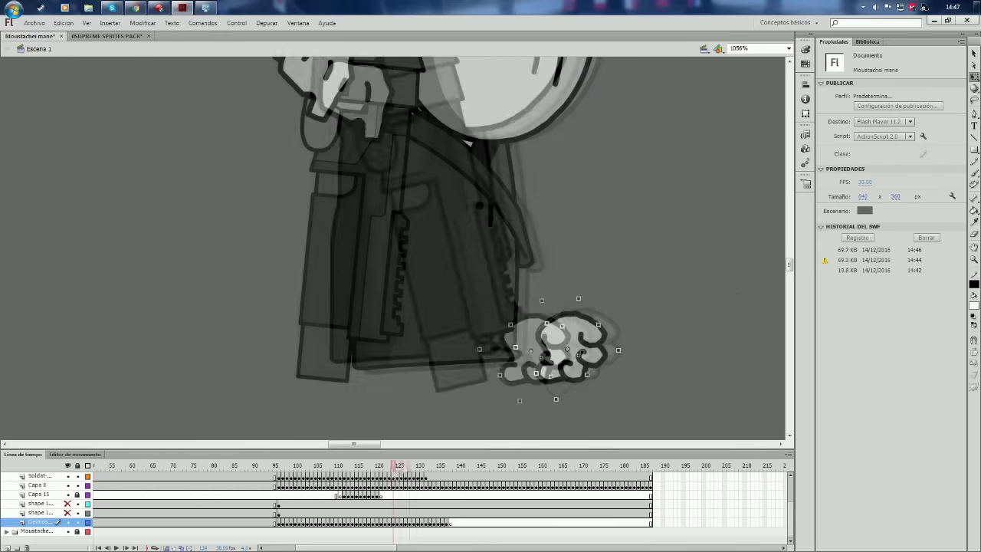
key("ctrl+Return")
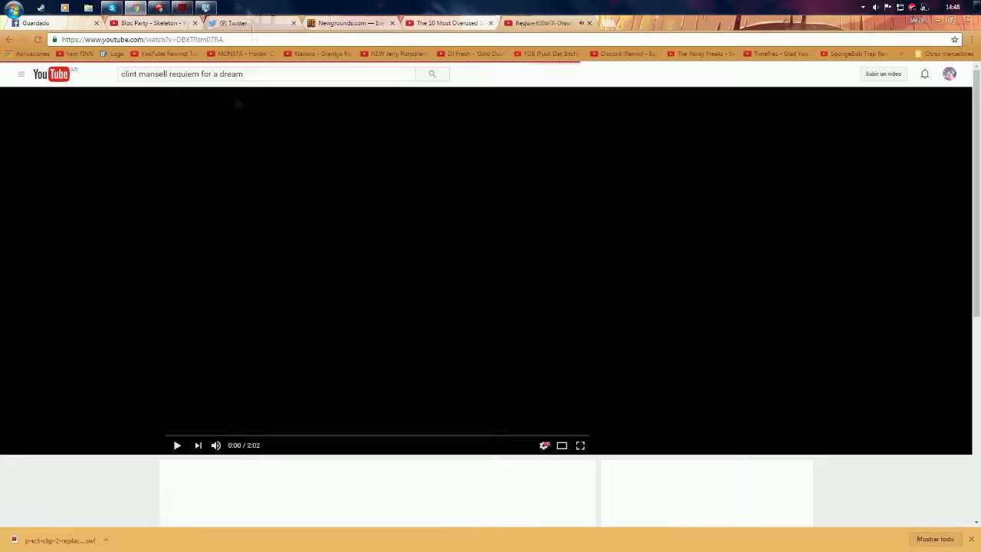
- Switch back to Flash and fit the soldier's head to the moving torso in frames 145 through 158
mouse_move(181, 9)
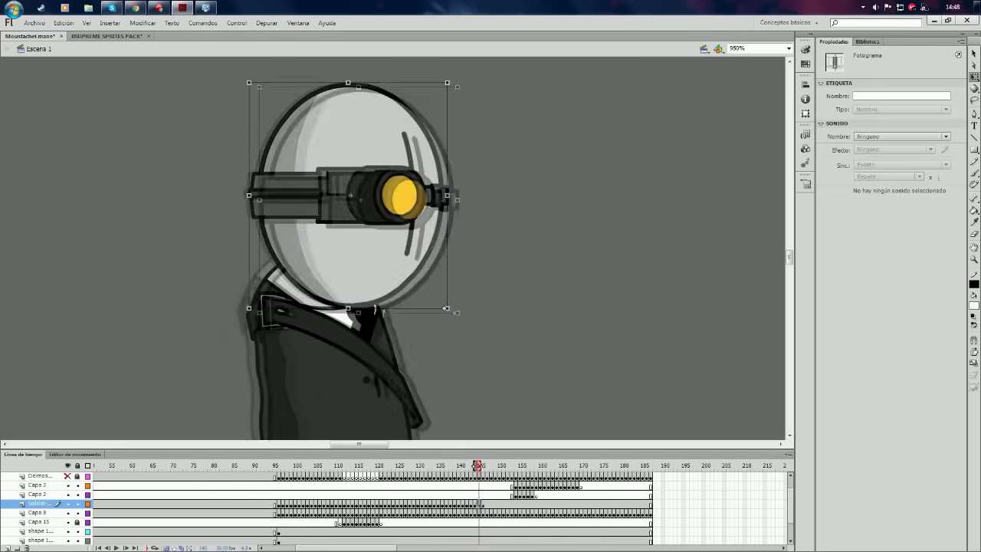
left_click(388, 271)
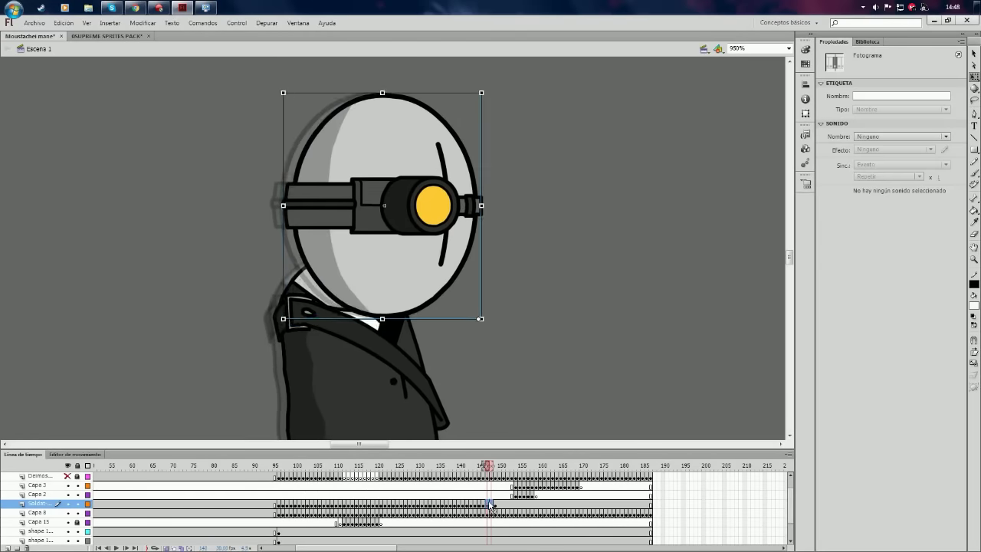
left_click_drag(491, 504, 499, 504)
left_click(426, 281)
key("period")
key("period")
key("comma")
key("comma")
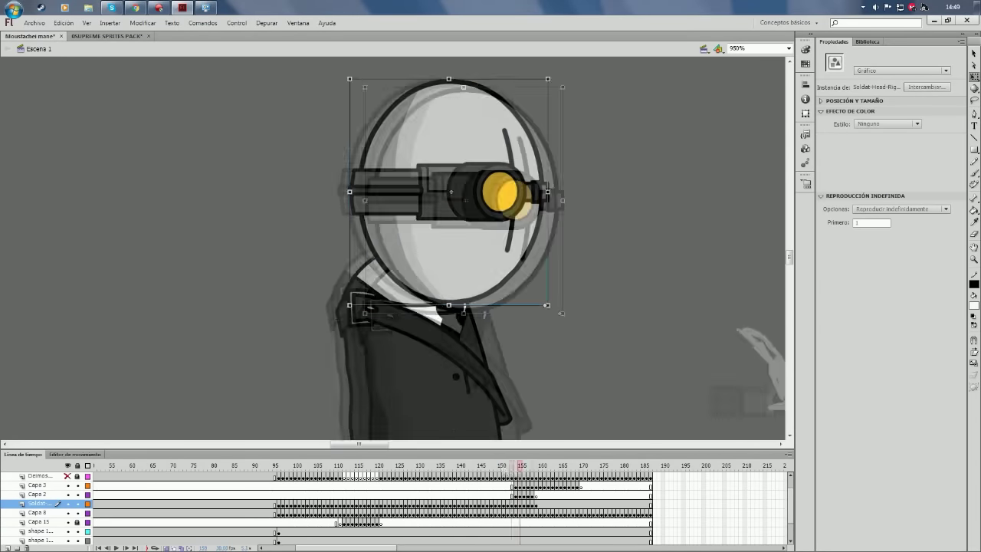
- Align the soldier's head with the torso during the recoil recovery in frames 159 through 161 and test the movie
key("period")
key("period")
left_click(471, 299)
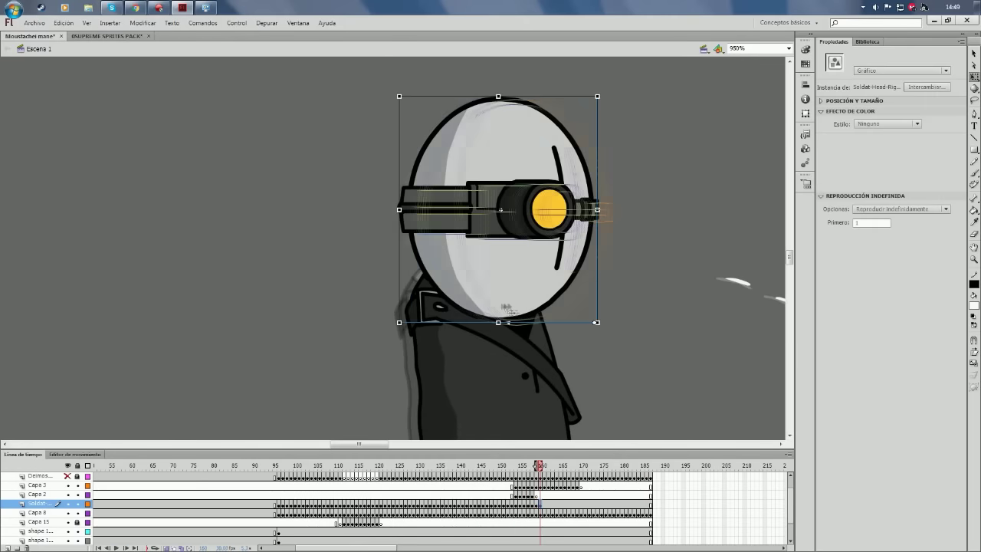
key("period")
key("period")
key("period")
key("period")
key("period")
key("period")
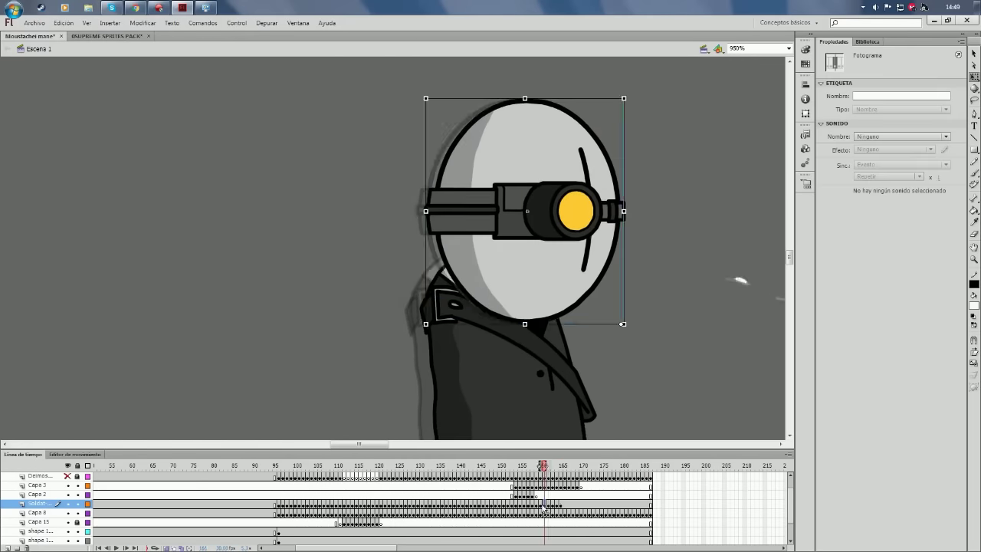
key("ctrl+Return")
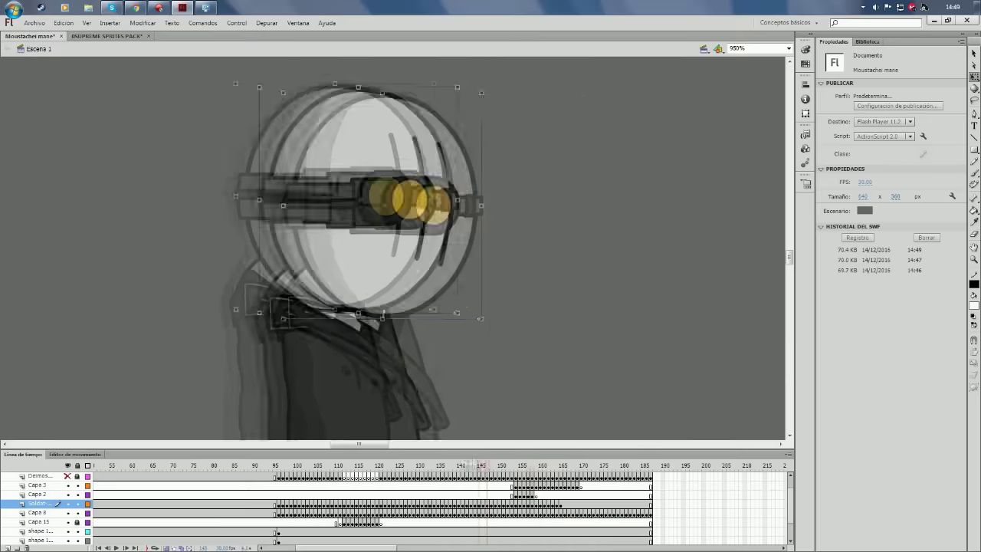
- Convert the remaining head frames from 160 on to keyframes, fit the head to the torso in each, and test the movie
left_click_drag(528, 465, 537, 450)
left_click_drag(540, 503, 647, 504)
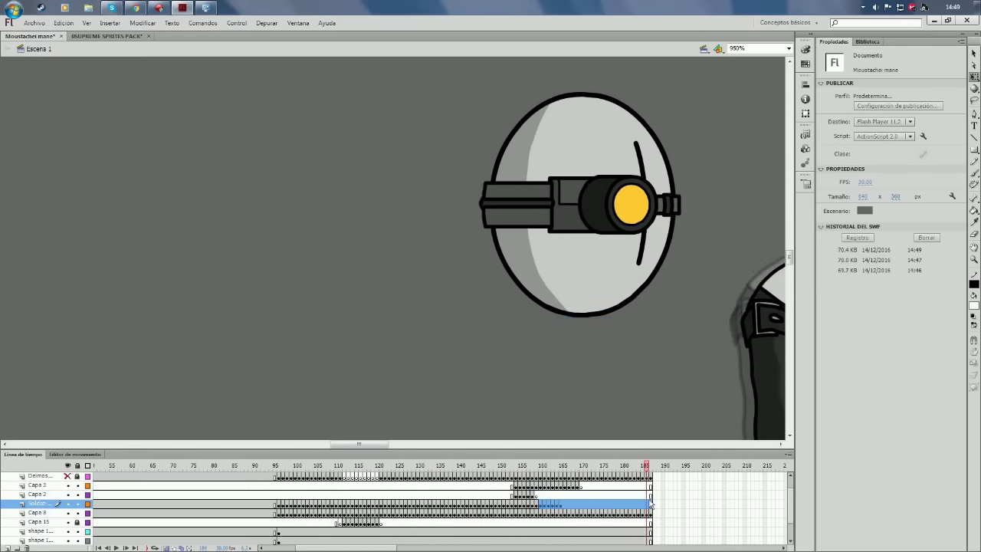
right_click(646, 506)
left_click(700, 322)
key("Return")
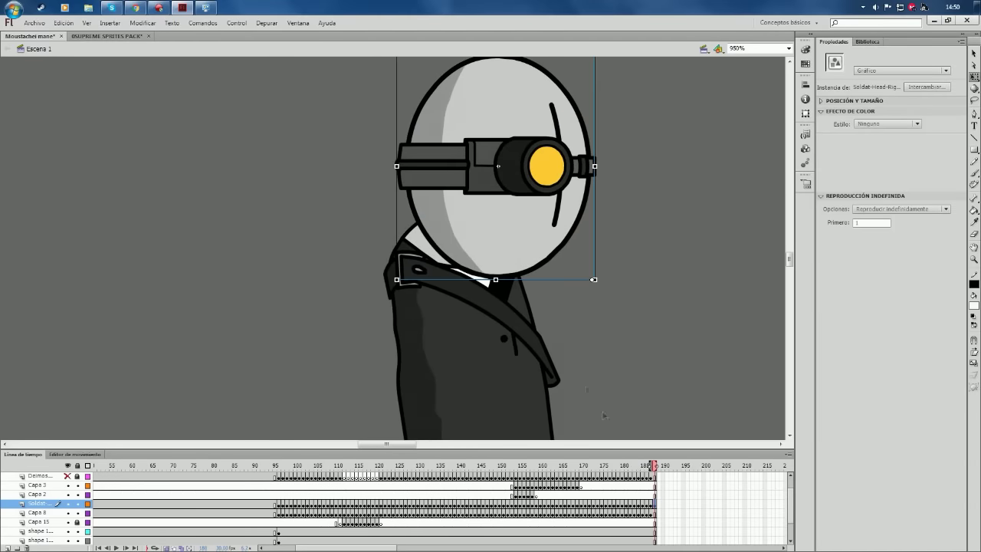
key("ctrl+Return")
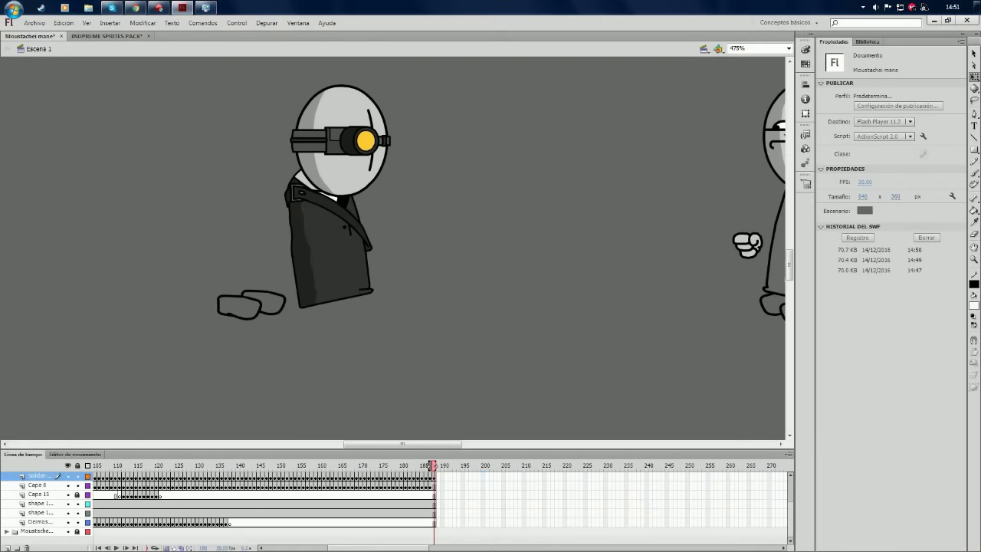
- Extend the scene's layers to frame 200 and test the movie with the longer ending
left_click(483, 494)
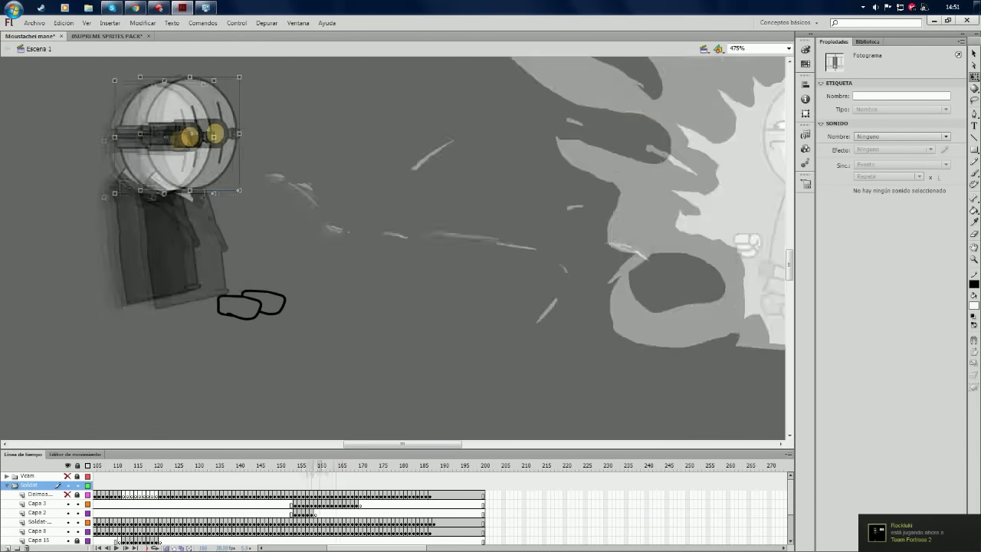
key("ctrl+Return")
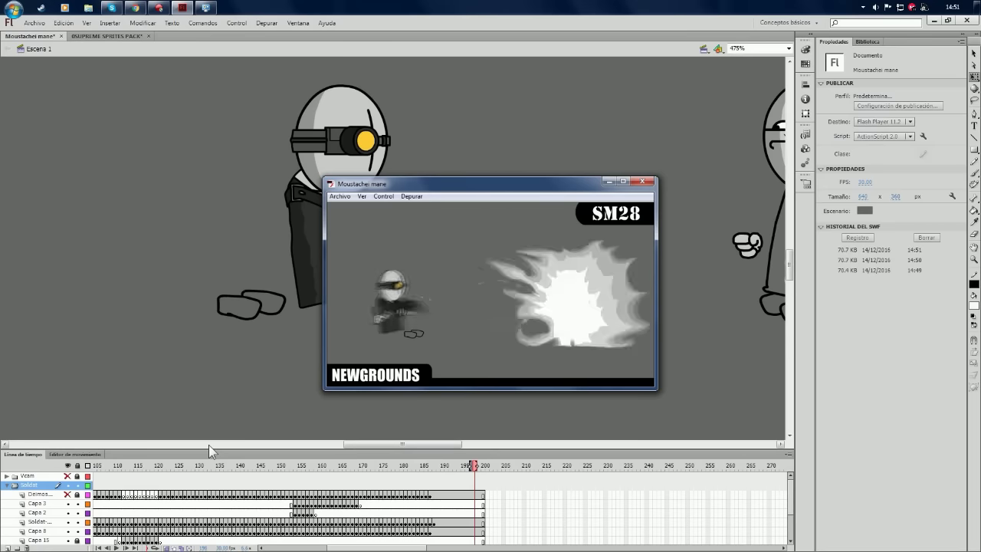
key("ctrl+w")
left_click_drag(377, 466, 335, 469)
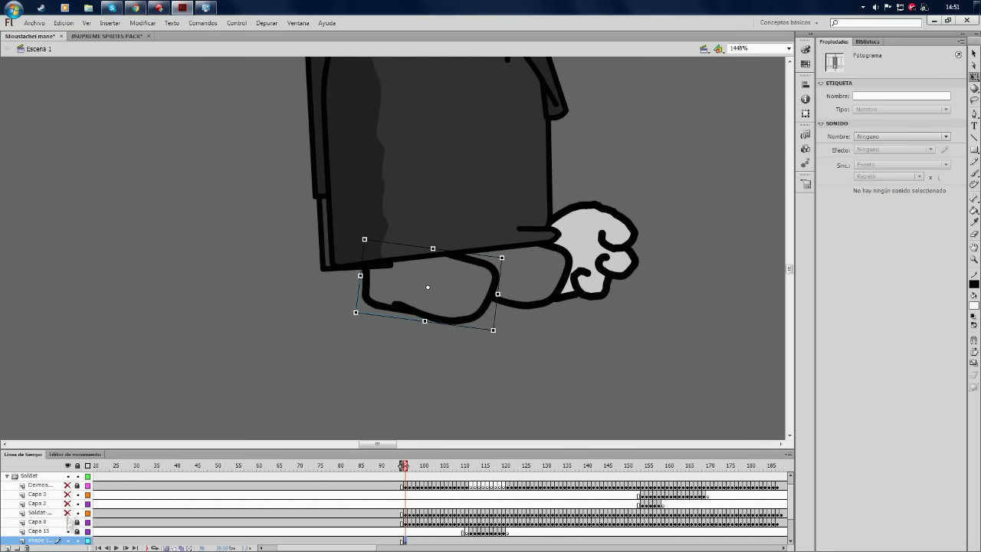
- Add keyframes on the near foot's layer up to frame 112 and fit the foot under the coat's hem in each
scroll(71, 512, "down", 1)
left_click(67, 540)
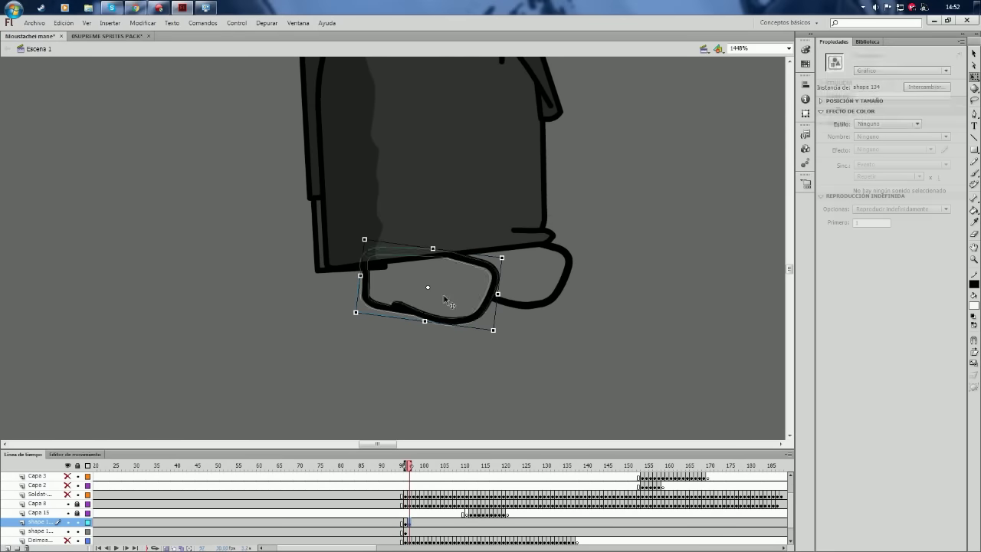
key("F6")
key("F6")
key("F6")
key("F6")
key("F6")
key("F6")
key("F6")
key("F6")
key("F6")
key("F6")
key("F6")
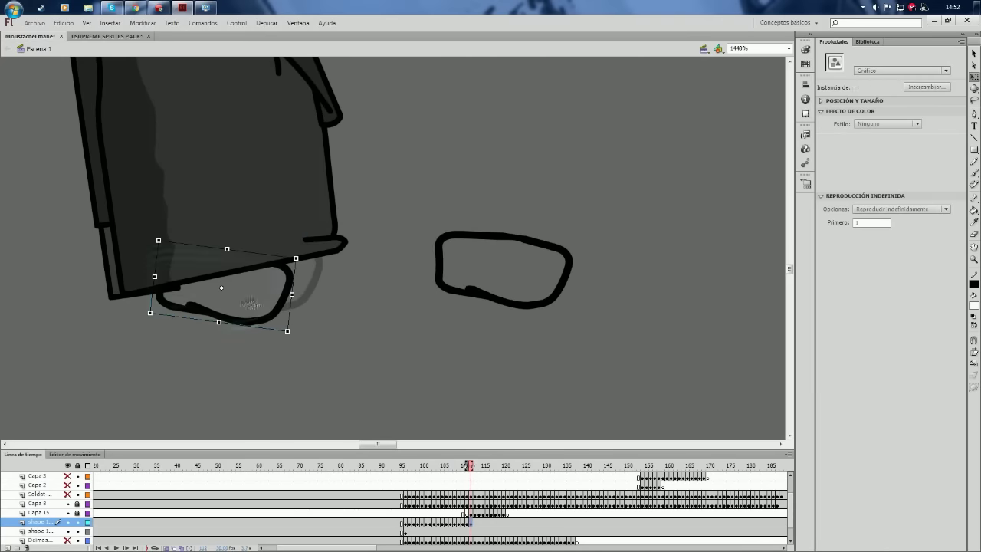
- Keyframe the near foot in frames 113 through 115 and shift it along with the coat
left_click(461, 524)
key("F6")
key("F6")
key("F6")
key("F6")
key("F6")
key("F6")
key("F6")
key("F6")
key("F6")
left_click(357, 299)
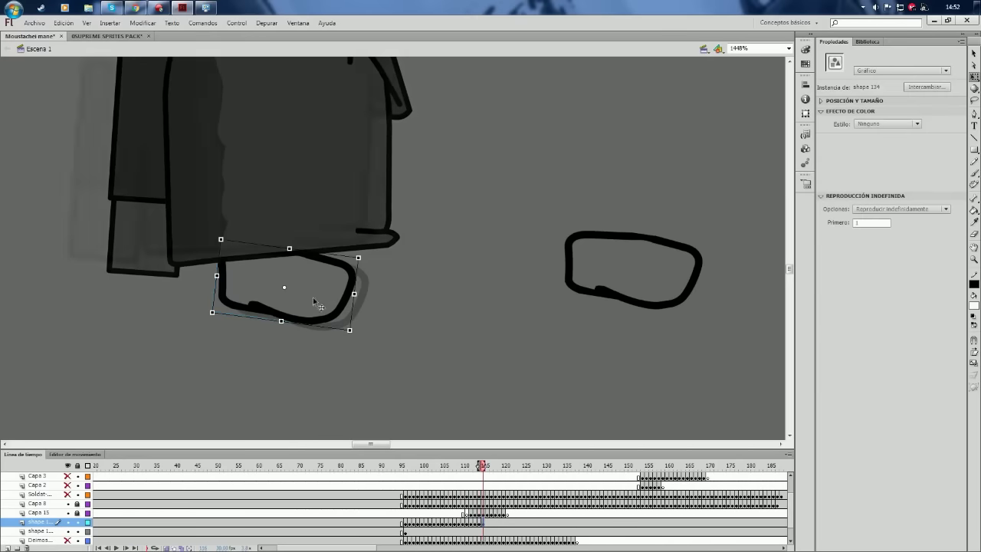
- Continue keyframing the near foot through frame 122, keeping it under the moving coat
key("F6")
key("F6")
key("F6")
key("F6")
key("F6")
key("F6")
key("F6")
key("F6")
key("F6")
key("F6")
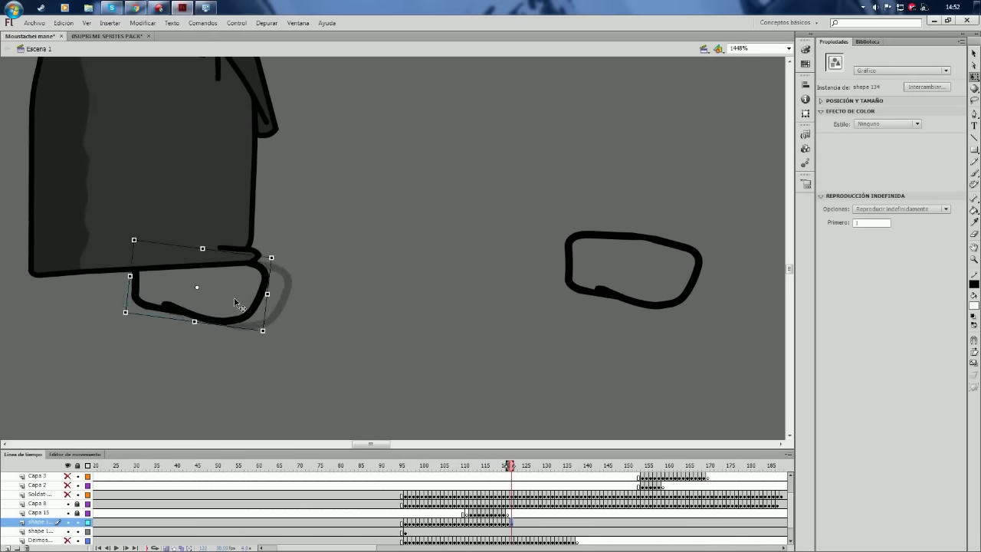
- Fit the near foot to the coat's hem in new keyframes from 123 through 137
left_click_drag(371, 444, 360, 444)
key("F6")
key("F6")
key("F6")
key("F6")
key("F6")
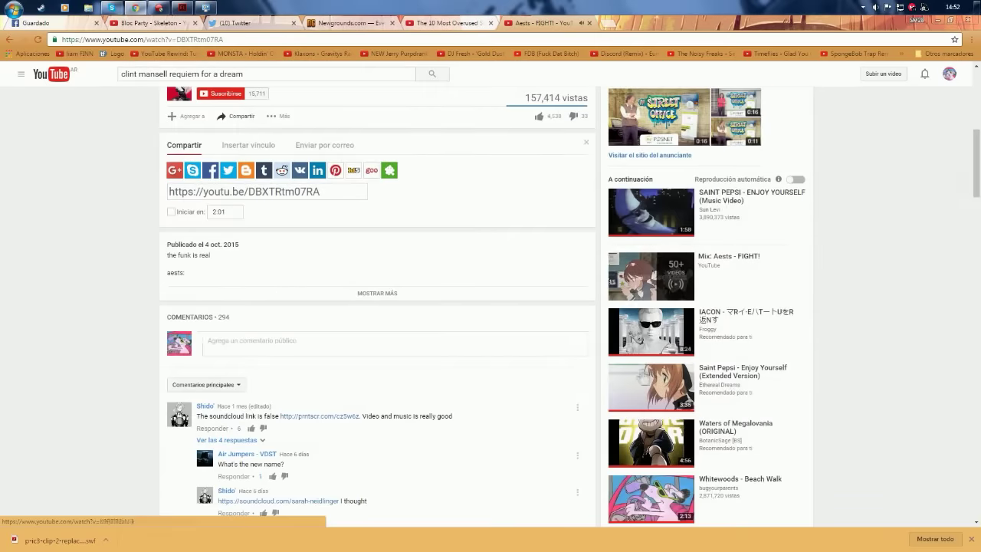
mouse_move(159, 15)
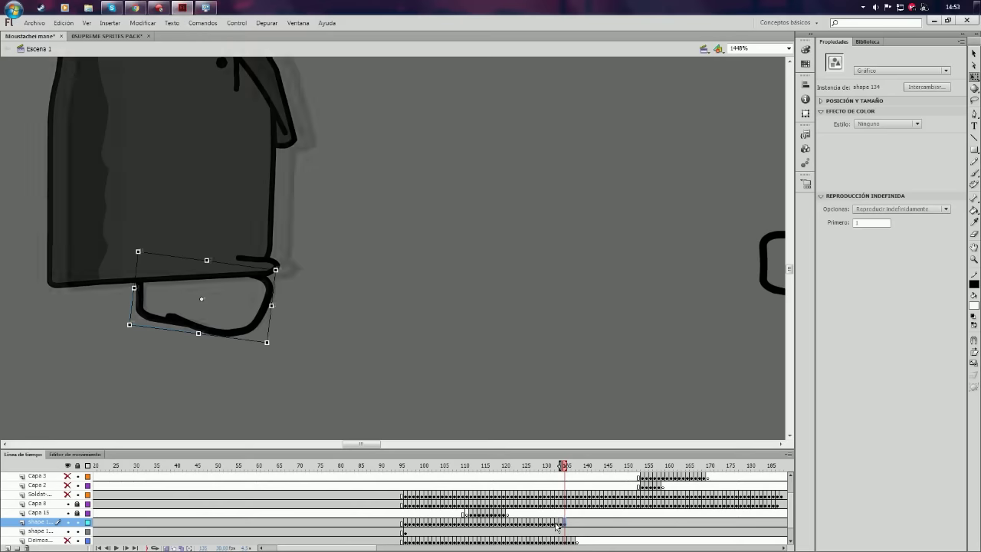
left_click(557, 525)
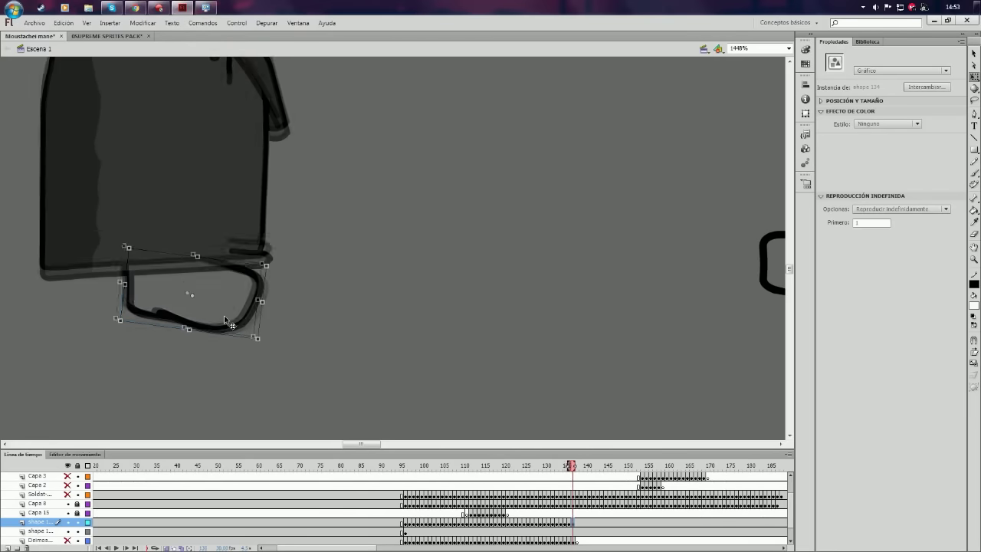
key(".")
- Match the near foot to the coat's movement frame by frame from 138 through 166
scroll(98, 285, "right", 2)
mouse_move(602, 465)
left_mouse_down()
mouse_move(641, 465)
mouse_move(564, 474)
mouse_move(646, 465)
mouse_move(635, 465)
left_mouse_up()
left_click_drag(352, 547, 405, 544)
left_click(371, 523)
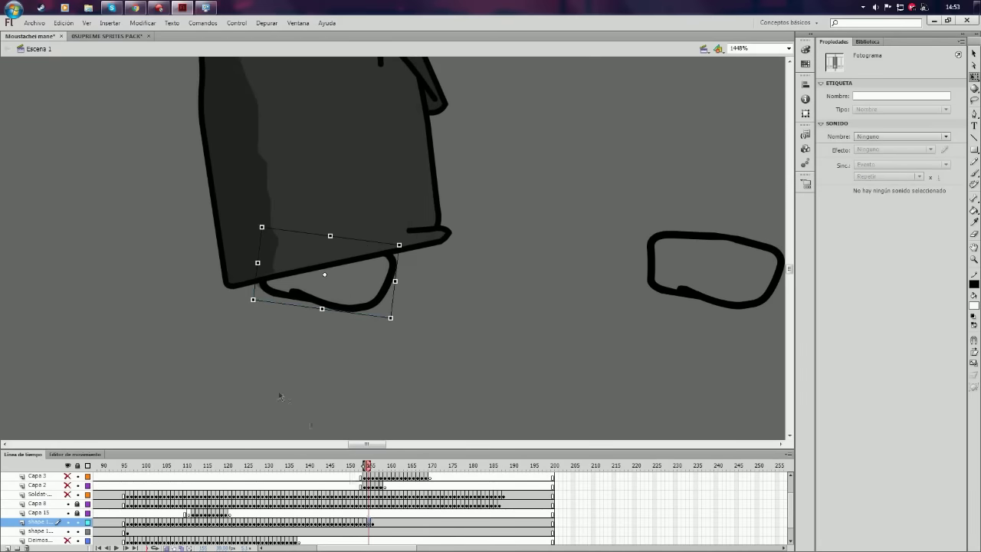
key(".")
key(".")
key(".")
key(".")
key(".")
key(".")
key(".")
key(".")
key(".")
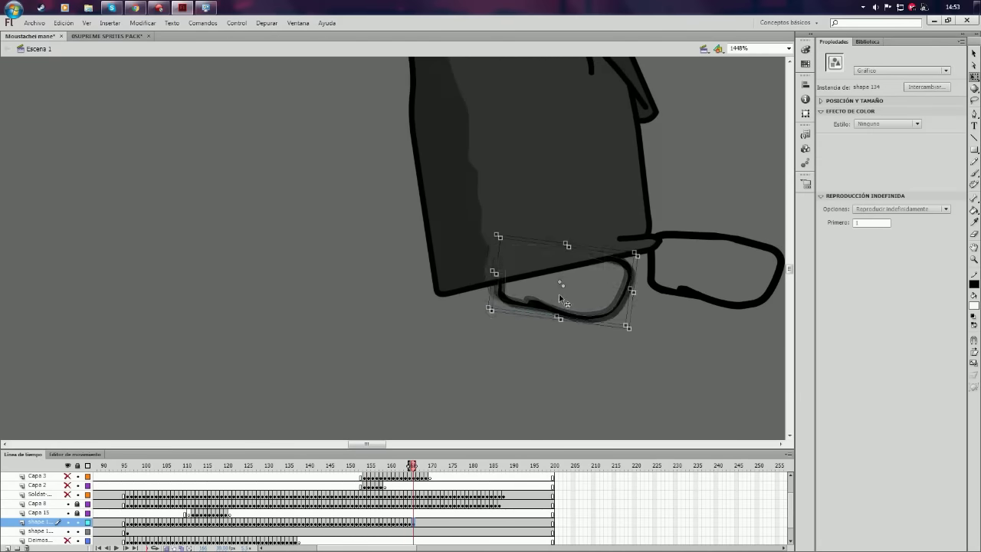
- Check the near foot against the neighbouring frames and align it with the coat in frames 167 and 168
scroll(559, 281, "right", 5)
key("comma")
key("comma")
key("comma")
key("comma")
key("comma")
key("period")
key("period")
key("period")
key("period")
key("period")
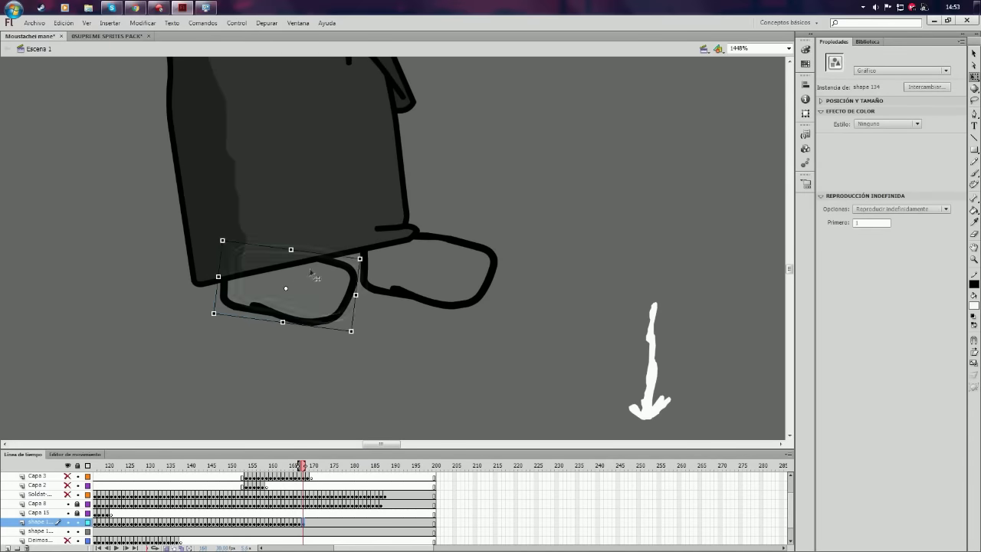
- Finish fitting the near foot under the coat in keyframes from 169 through 188
key("period")
key("period")
key("period")
key("period")
key("period")
key("period")
key("period")
key("period")
key("period")
key("period")
key("period")
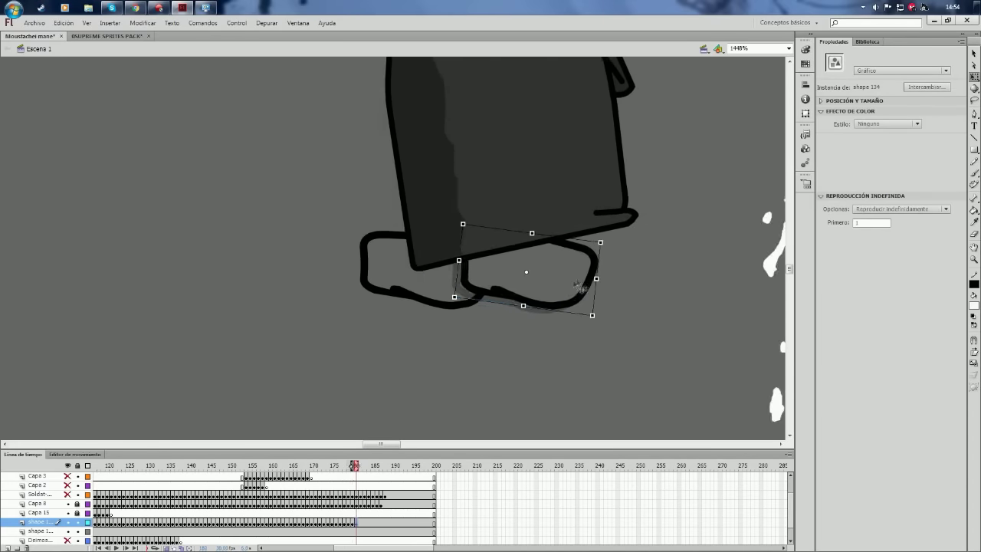
left_click_drag(380, 443, 393, 445)
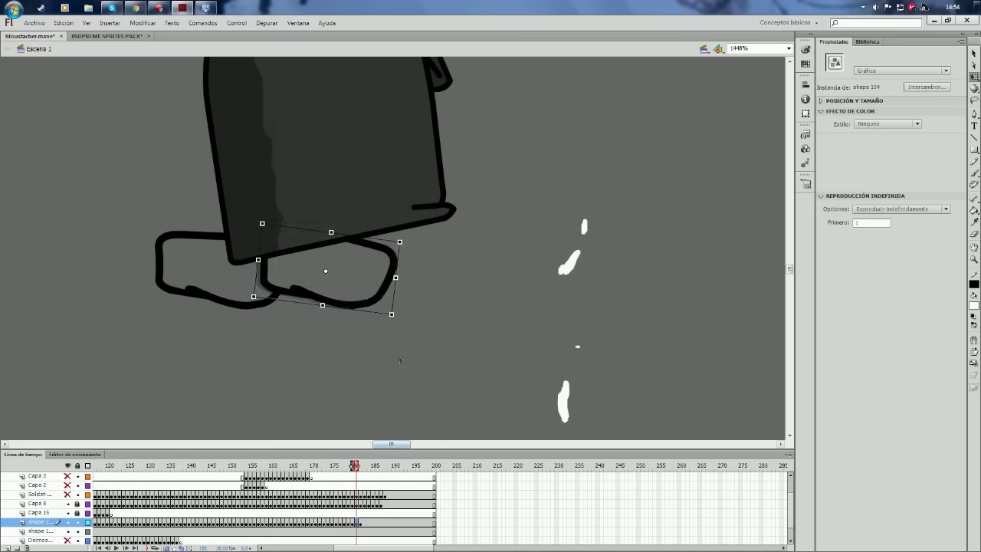
key("ctrl+minus")
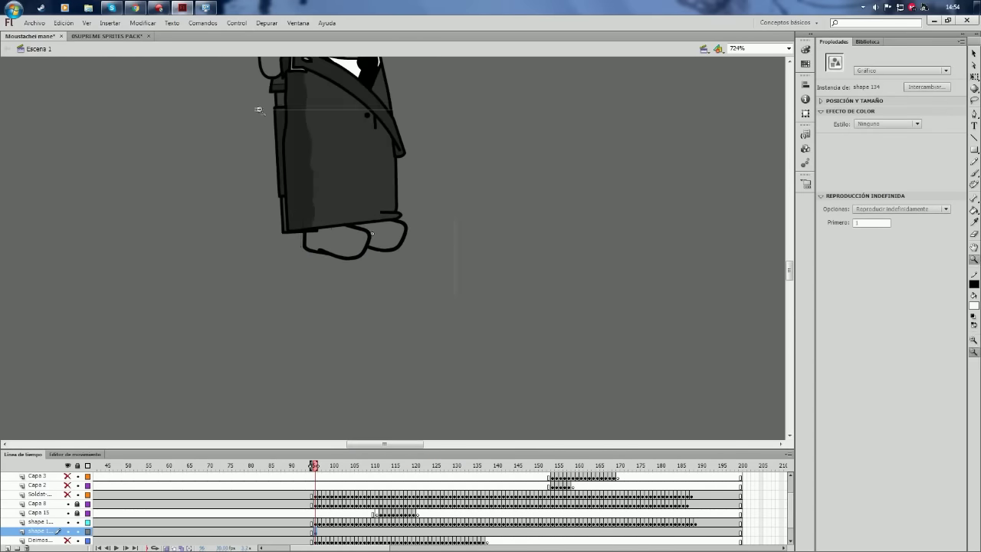
- Switch to the far foot's layer and keyframe the foot through frame 111, keeping it beneath the coat's front edge
left_click(81, 531)
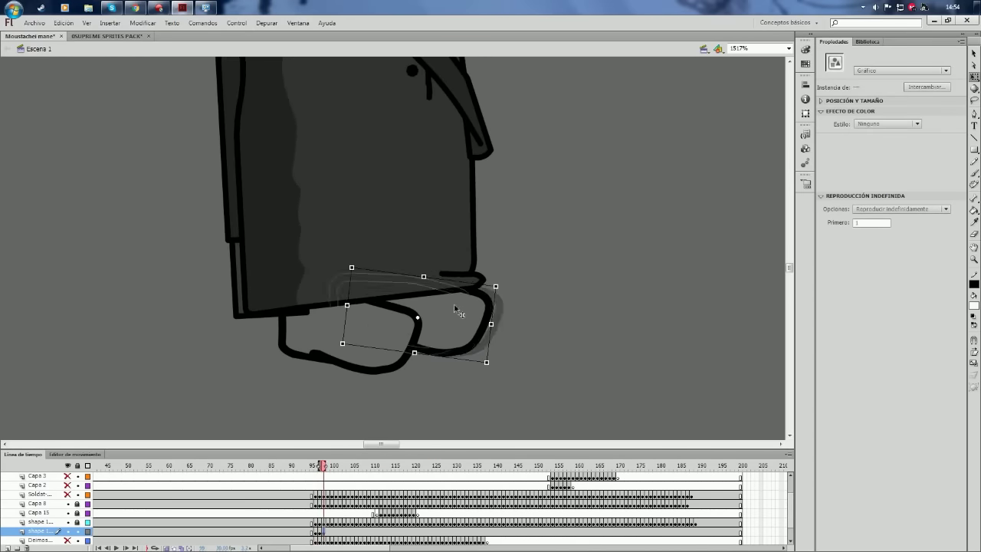
key("F6")
key("F6")
key("F6")
key("F6")
key("F6")
key("F6")
key("F6")
key("F6")
key("F6")
key("F6")
key("F6")
key("F6")
key("F6")
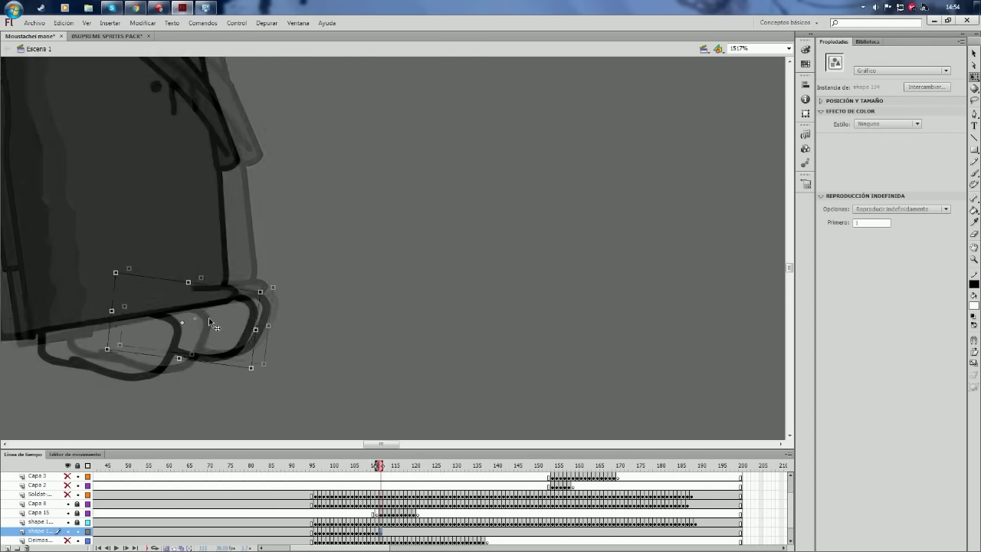
- Keyframe the far foot through frame 118 and move it with the coat during the recoil
key("F6")
key("F6")
key("F6")
key("F6")
key("F6")
key("F6")
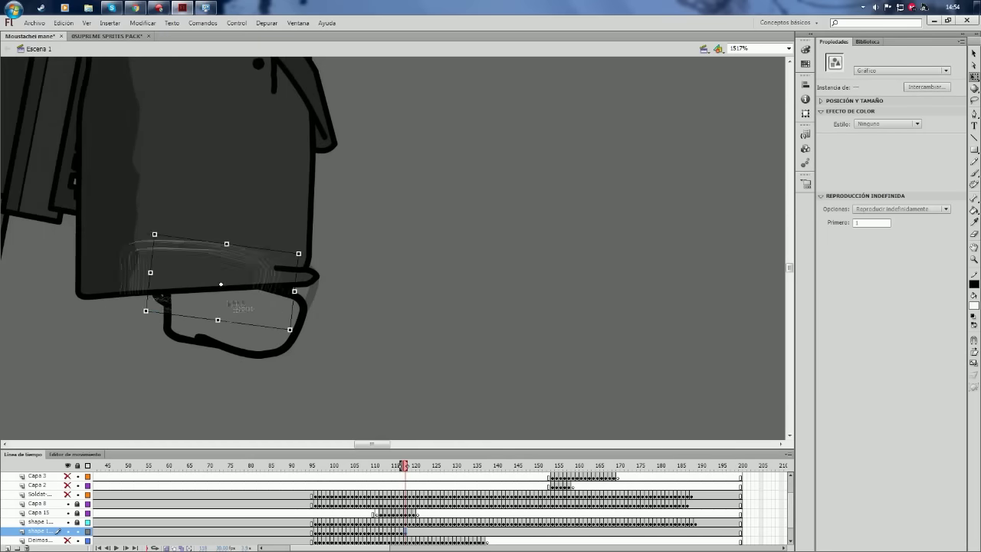
- Place the far foot behind the near one in new keyframes from 119 through 125
key("F6")
key("F6")
key("F6")
key("F6")
key("F6")
key("F6")
key("F6")
key("F6")
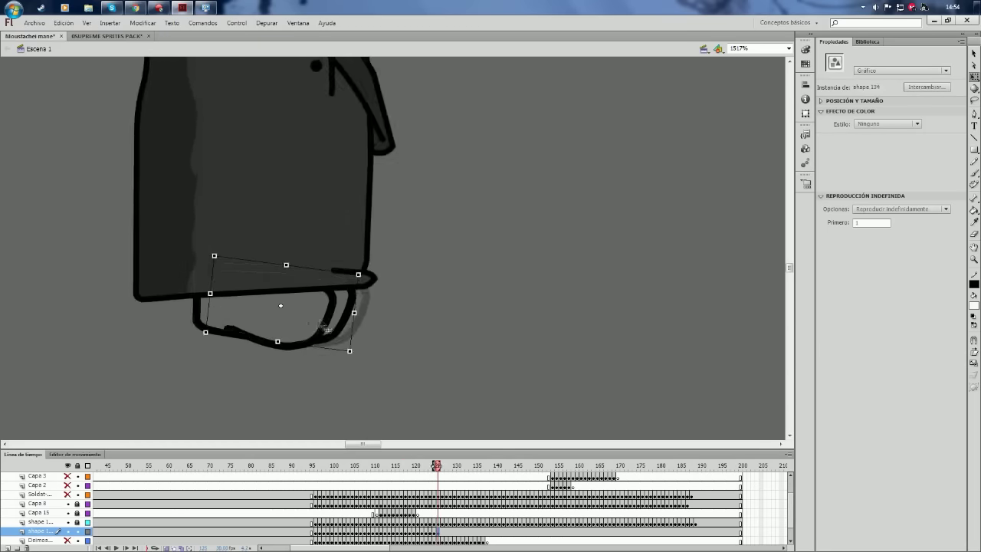
- Extend the far foot's keyframes to about frame 130 and play the timeline to check its motion
key("F6")
key("F6")
key("F6")
left_click(307, 477)
key("Return")
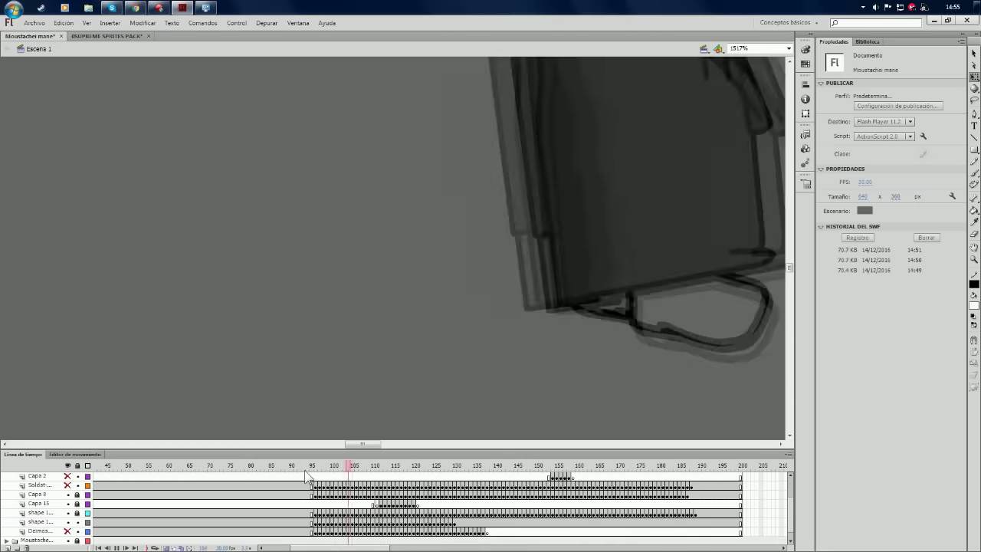
- Resume at frame 130 and fit the far foot to the coat in each frame through 142
left_click(453, 522)
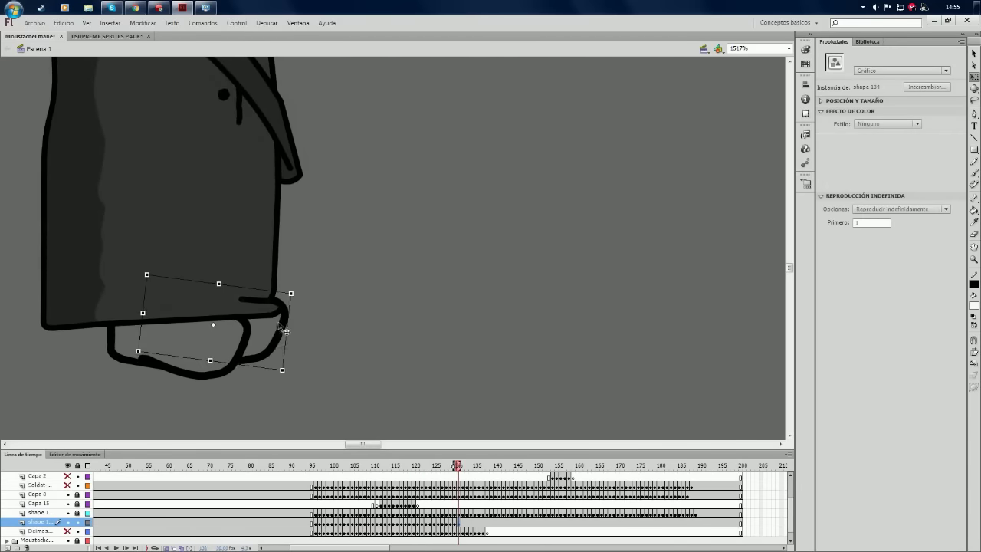
key("F6")
key("F6")
key("F6")
key("F6")
key("F6")
key("F6")
key("F6")
key("F6")
key("F6")
key("F6")
key("F6")
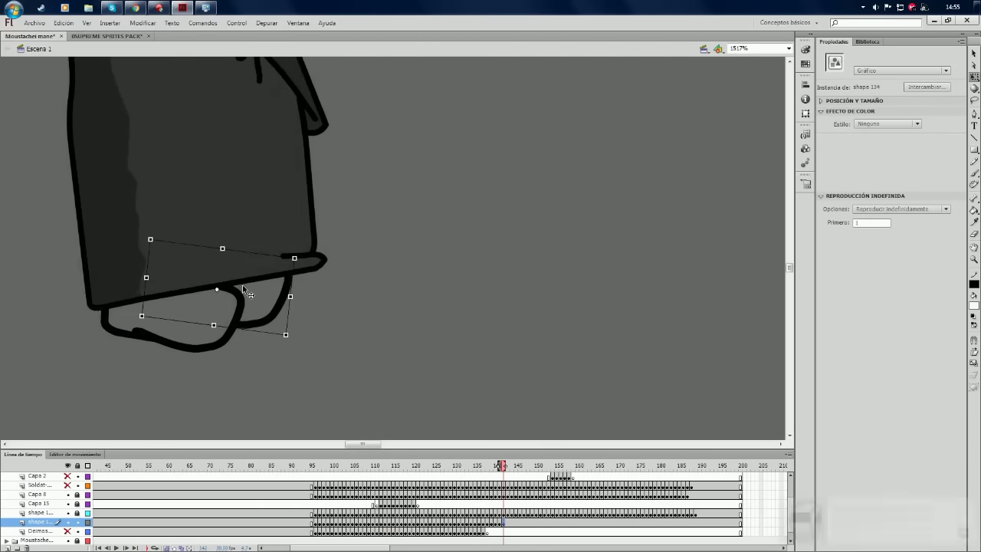
- Keyframe the far foot from 143 through 154 and align it with the tilting coat
key("F6")
key("F6")
key("F6")
key("F6")
key("F6")
key("F6")
key("F6")
key("F6")
key("F6")
key("F6")
key("F6")
key("F6")
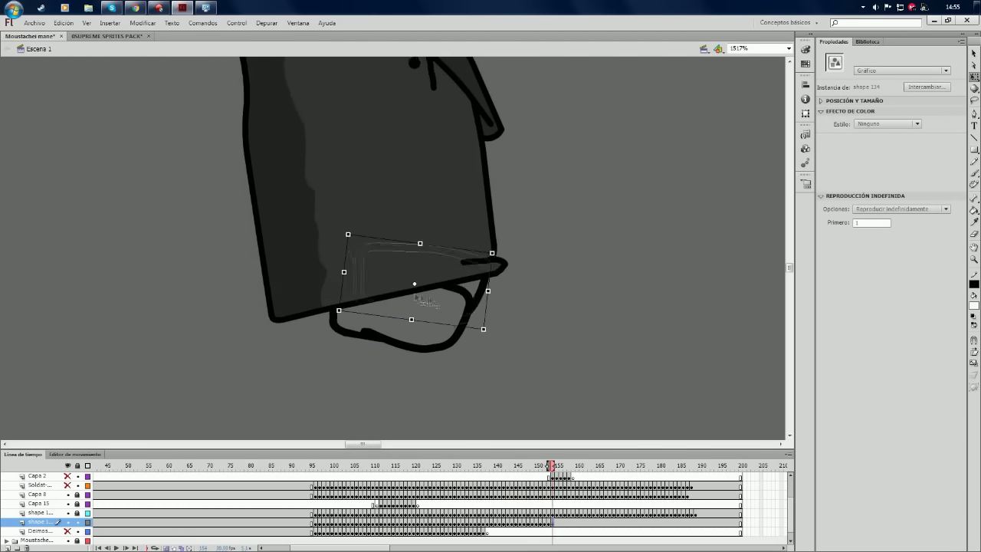
- Position the far foot in keyframes 155 through 159 and play back the timeline
key("F6")
key("F6")
key("F6")
key("F6")
key("F6")
key("F6")
key("F6")
key("F6")
key("F6")
key("F6")
key("Return")
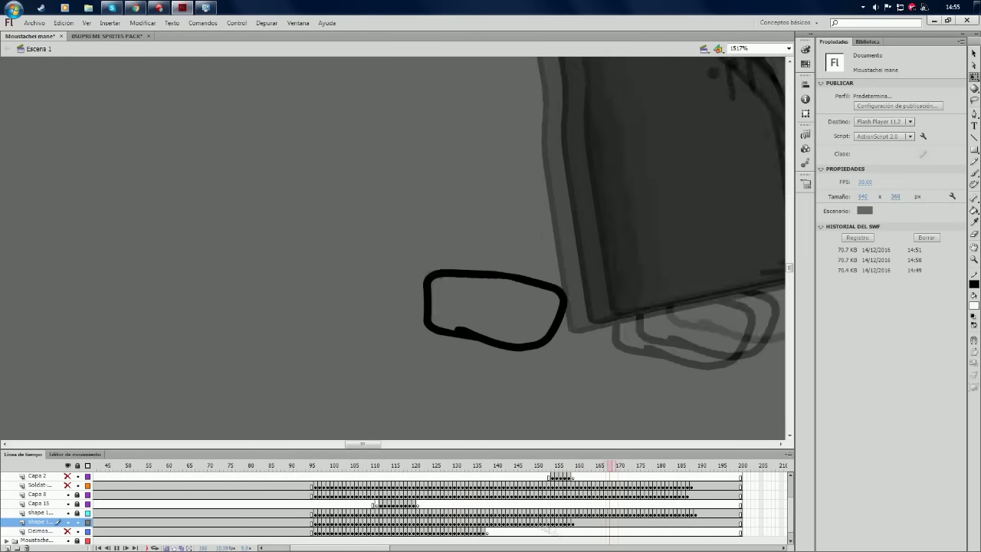
- Resume after frame 159 and keyframe the far foot through 170, moving it with the coat
key("Return")
key("F6")
key("F6")
key("F6")
key("F6")
key("F6")
key("F6")
key("F6")
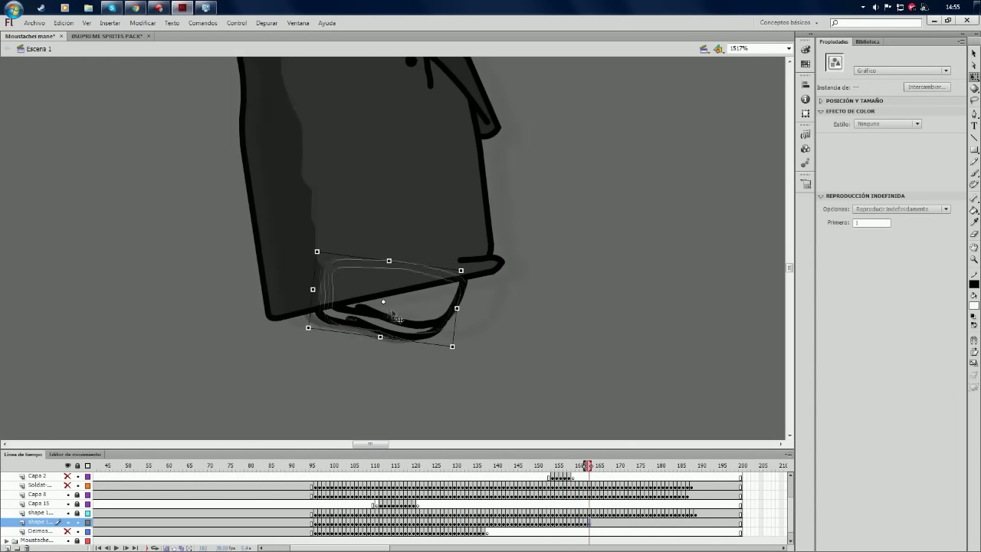
key("F6")
key("F6")
key("F6")
key("F6")
key("F6")
key("F6")
key("F6")
key("F6")
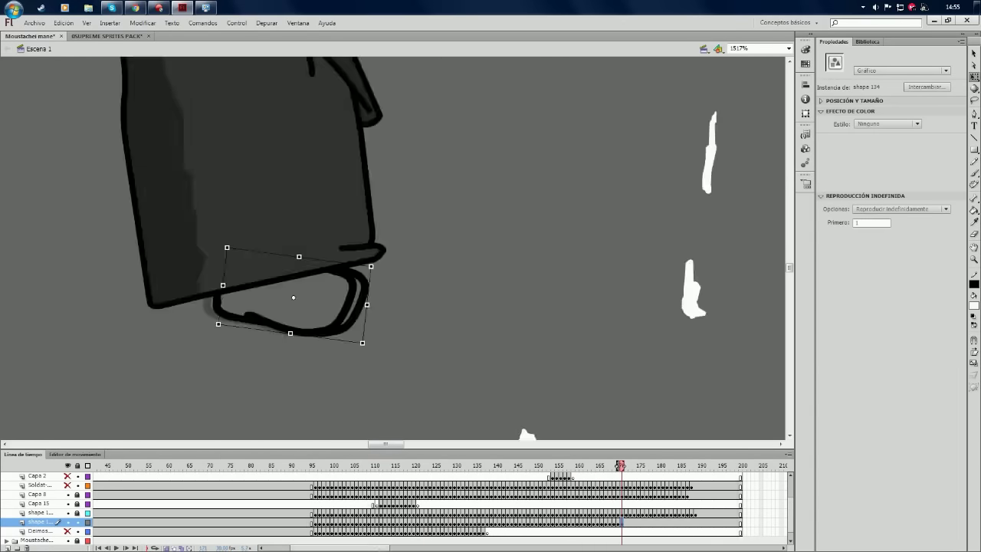
- Keyframe the far foot through frame 188 along the coat's lower edge and test the movie
key("F6")
key("F6")
key("F6")
key("F6")
key("F6")
mouse_move(334, 303)
left_mouse_down()
mouse_move(394, 296)
mouse_move(565, 300)
mouse_move(633, 324)
left_mouse_up()
key("F6")
key("F6")
key("F6")
key("F6")
key("F6")
key("F6")
key("F6")
key("F6")
key("F6")
key("F6")
key("F6")
key("F6")
key("F6")
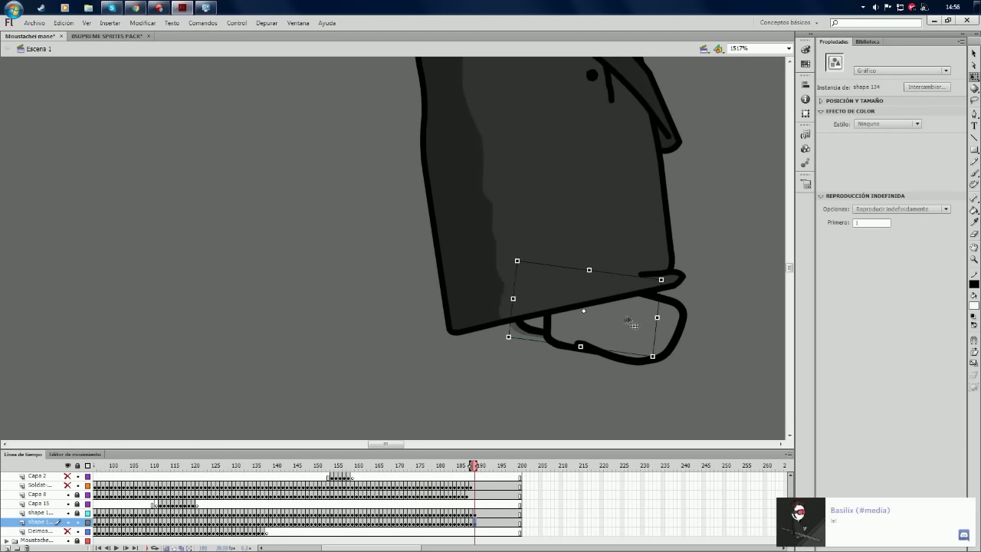
key("ctrl+Return")
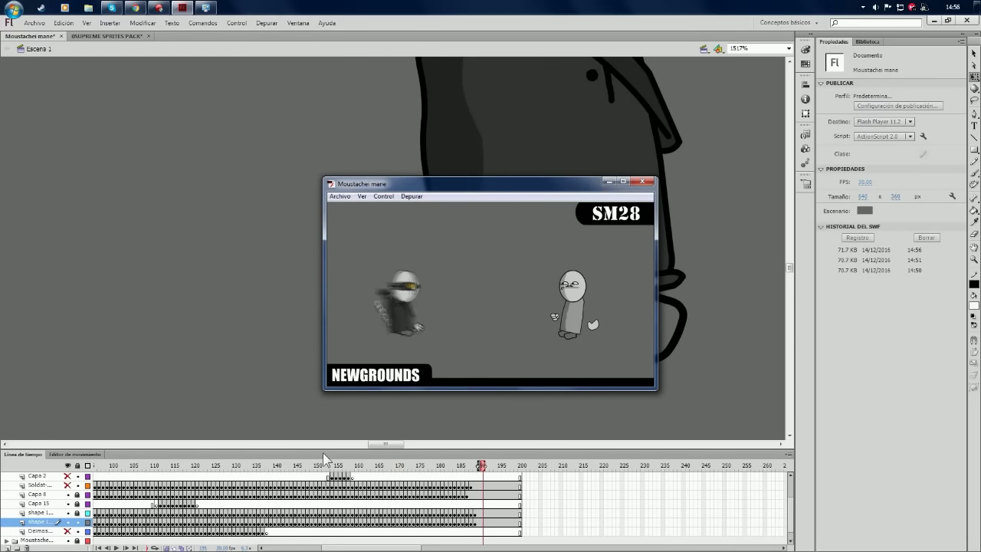
left_click(651, 183)
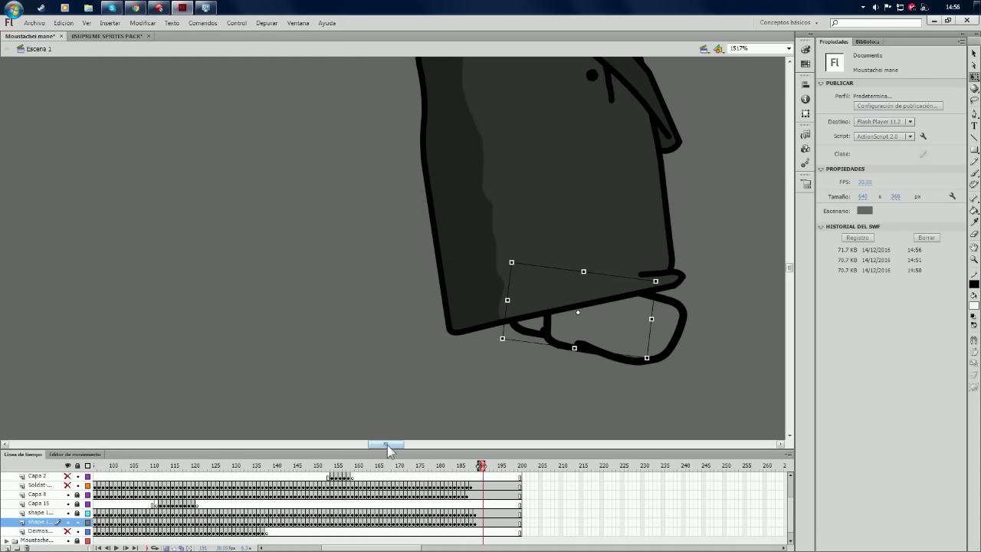
- Close the soldier's layer folder and add a layer below the moustached character's parts, with a keyframe at frame 161
scroll(486, 300, "down", 5)
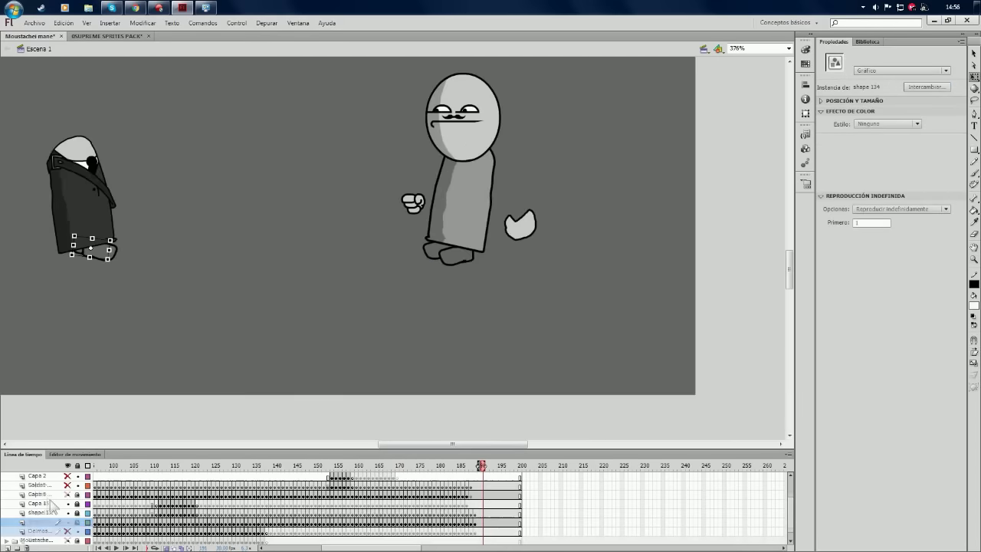
scroll(54, 503, "up", 2)
left_click(17, 486)
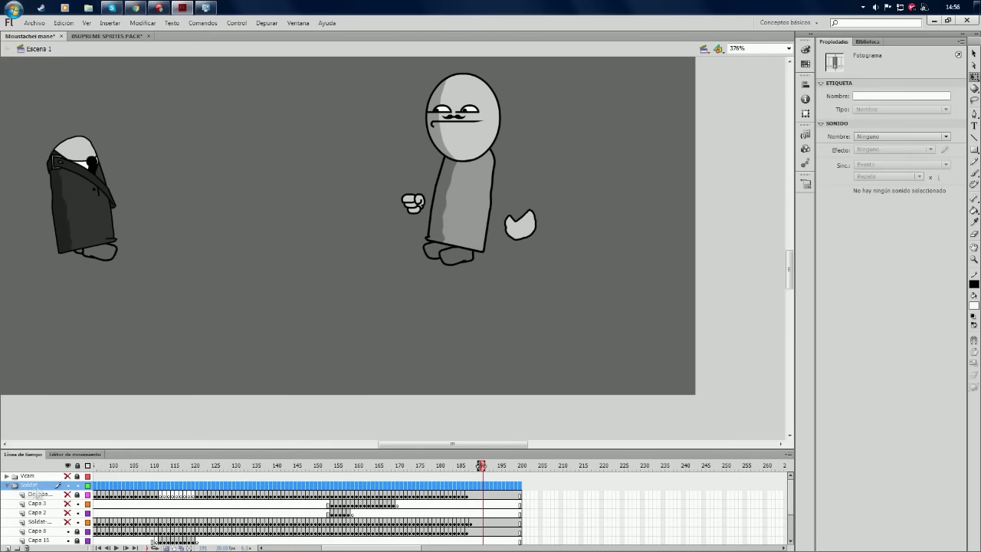
left_click(6, 485)
left_click(74, 487)
left_click(6, 494)
left_click_drag(481, 465, 358, 465)
scroll(57, 495, "down", 1)
left_click(57, 530)
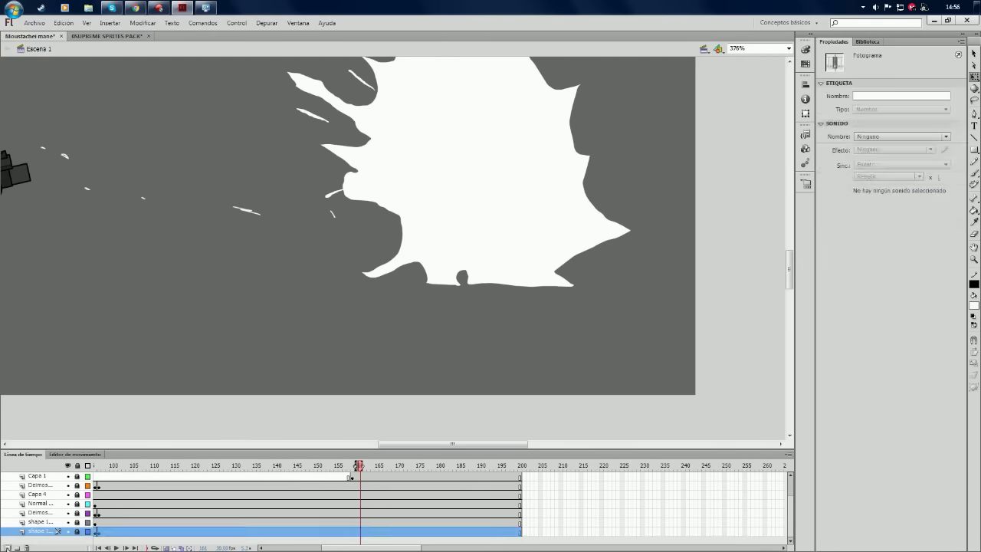
scroll(34, 522, "down", 1)
left_click(38, 530)
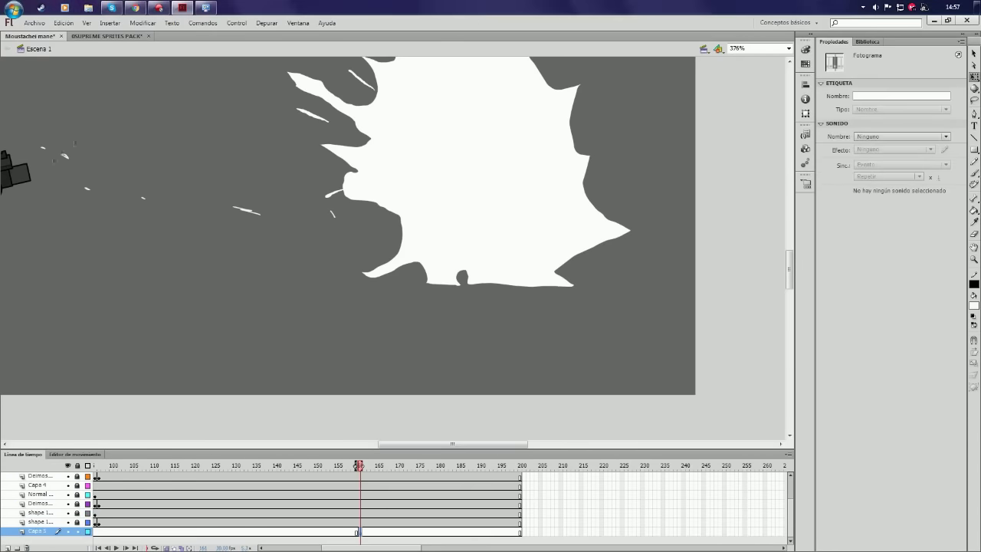
- Paste blood splatters from the sprite pack behind the moustached character at frame 161, with the explosion layer displayed as outlines
key("ctrl+Tab")
scroll(397, 253, "up", 4)
scroll(491, 214, "up", 2)
key("ctrl+Tab")
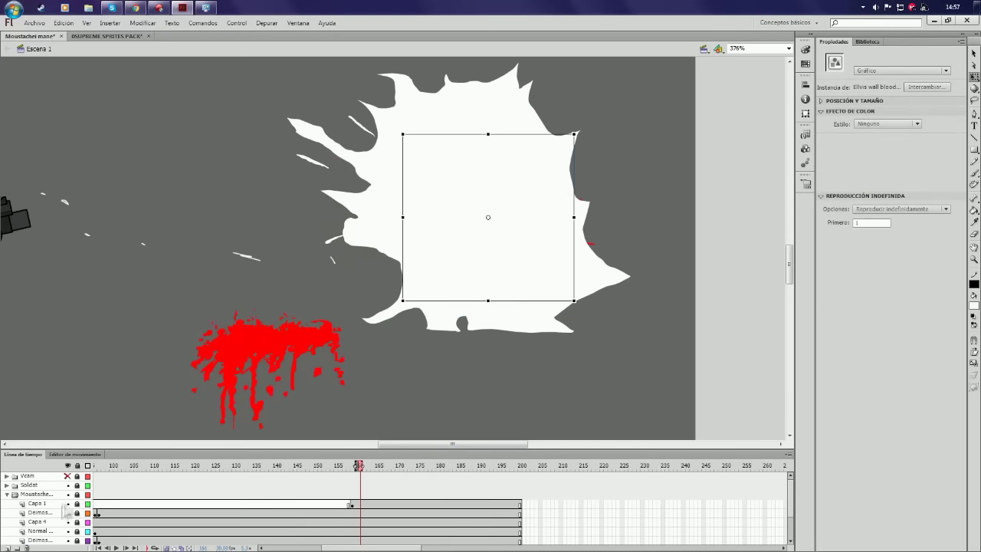
left_click(88, 503)
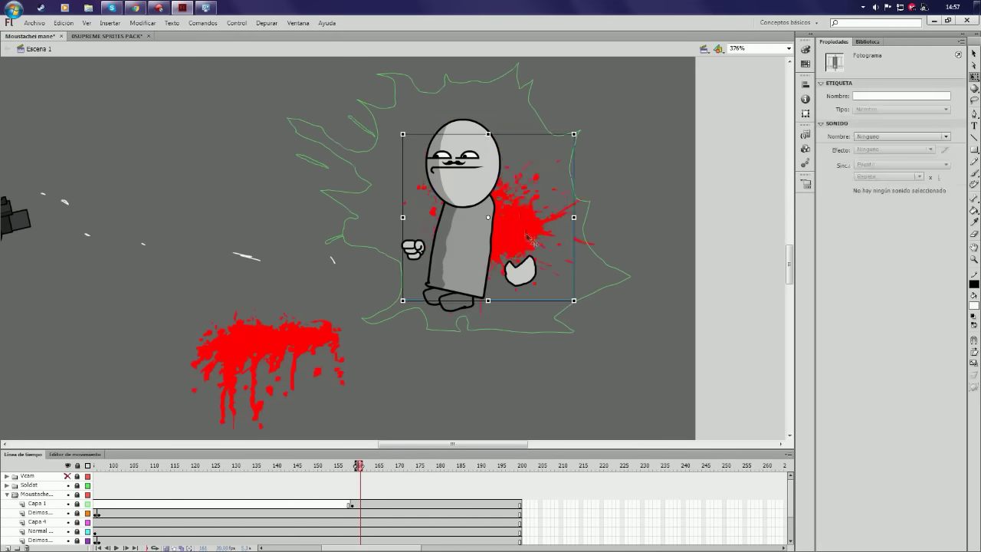
left_click(500, 280)
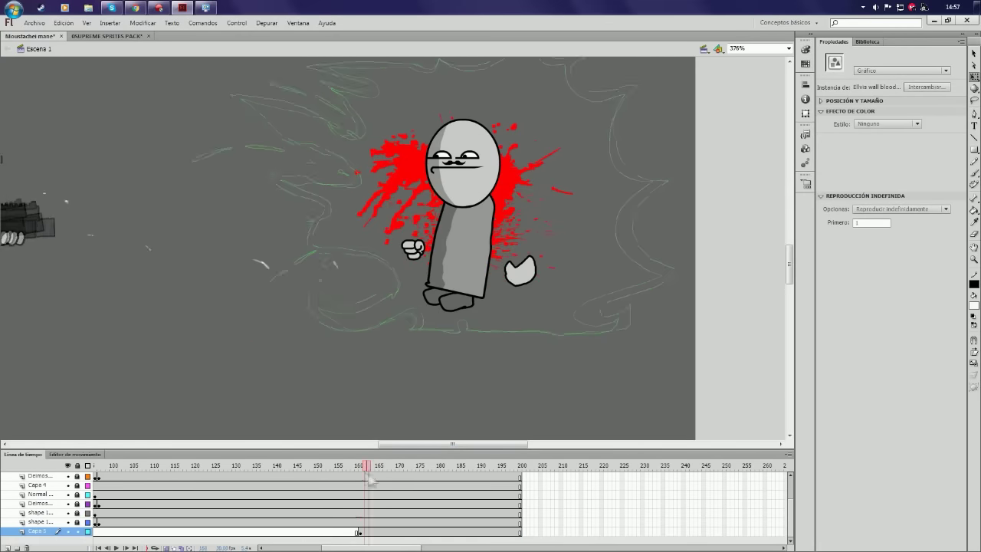
- Clear the moustached character's body parts from frame 162 onward so only the blood stays behind the explosion
key("comma")
key("comma")
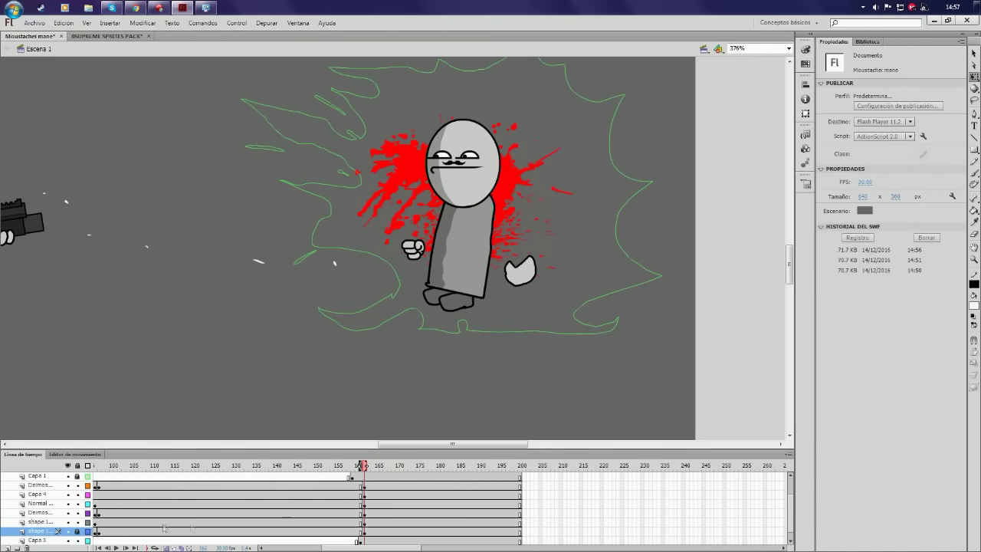
left_click(372, 527)
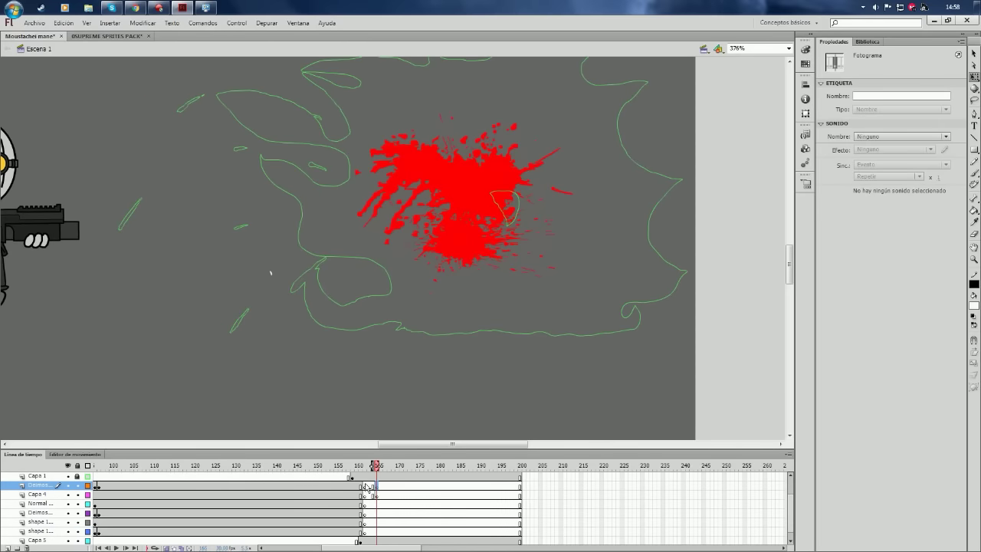
- Copy two bloodied hands from the sprite pack and place them over the splatter at frame 165
key("ctrl+Tab")
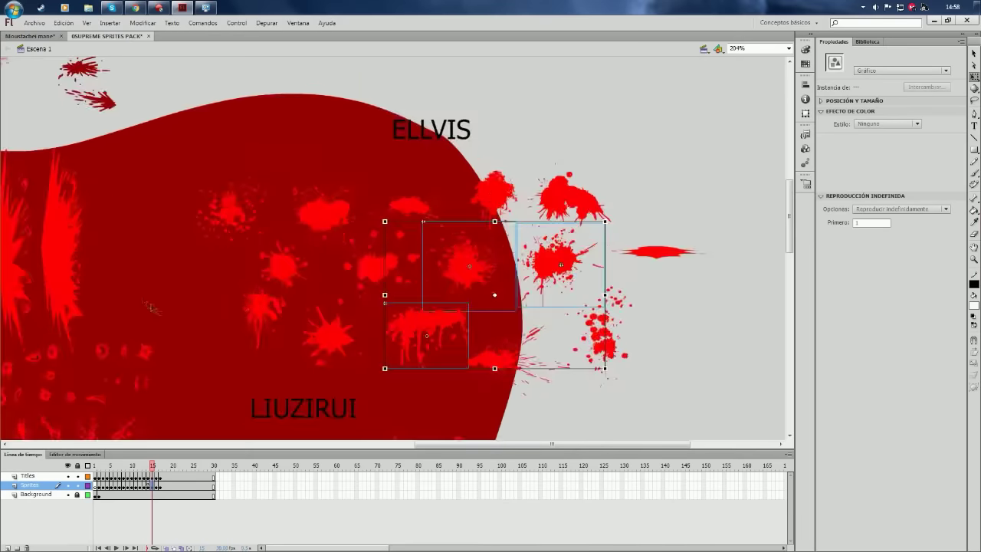
scroll(293, 354, "down", 5)
scroll(294, 354, "up", 5)
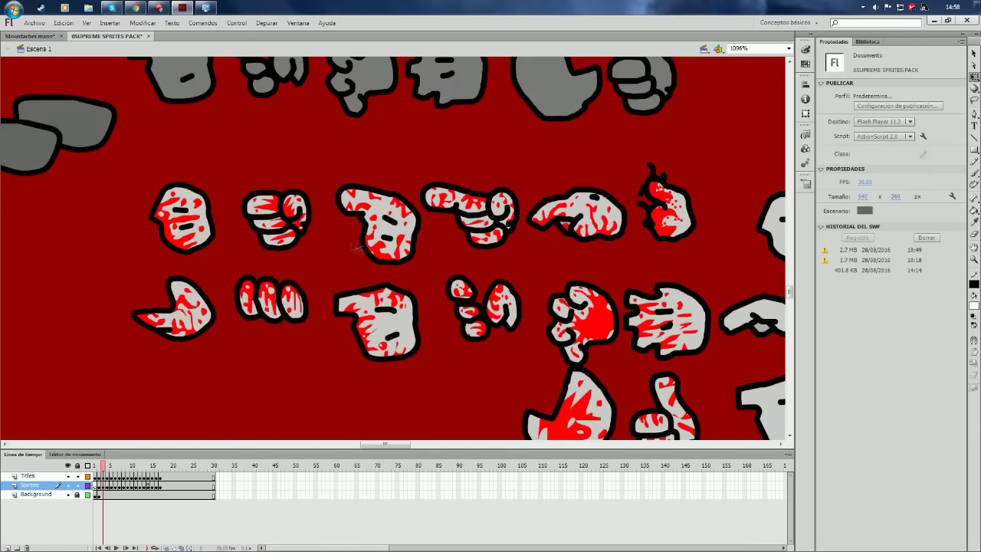
key("ctrl+c")
key("ctrl+Tab")
key("ctrl+v")
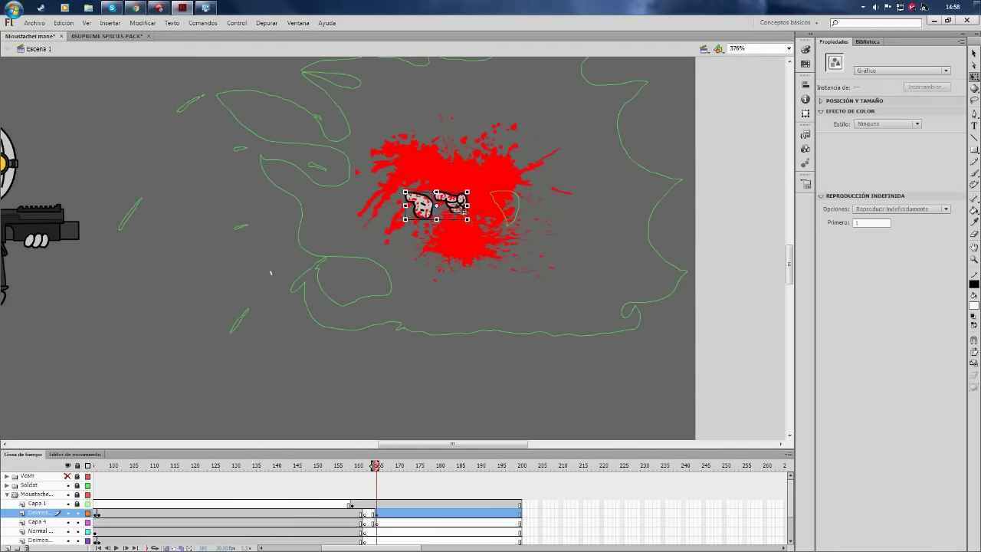
mouse_move(375, 465)
left_mouse_down()
mouse_move(343, 465)
mouse_move(438, 465)
mouse_move(391, 465)
left_mouse_up()
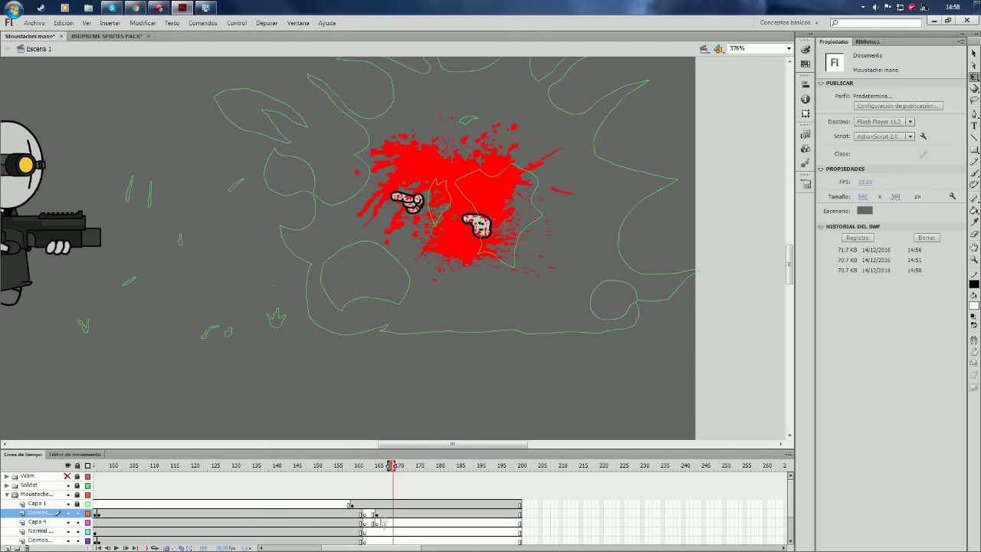
- Split the two bloodied hands between the character's separate hand layers at frame 165
left_click(375, 521)
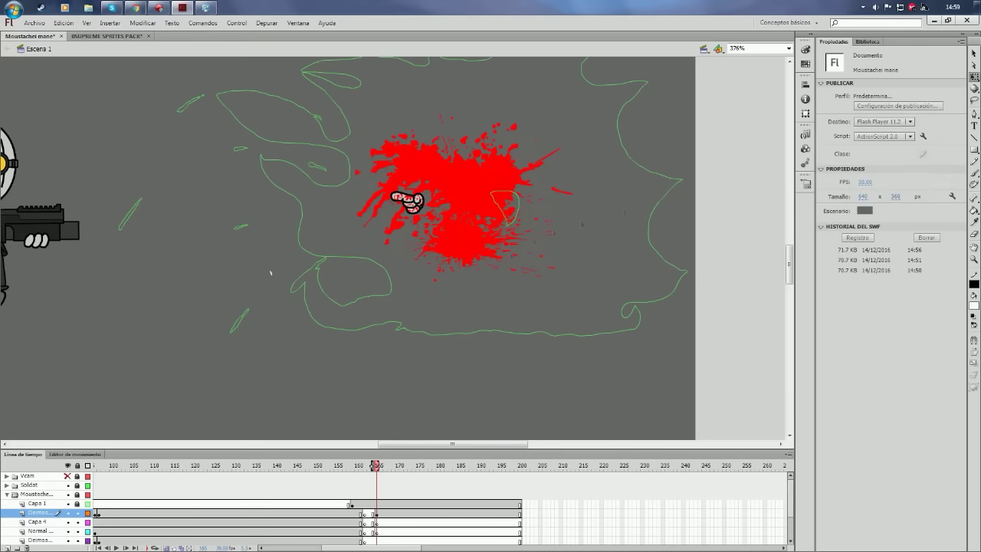
right_click(393, 199)
left_click(379, 281)
right_click(377, 279)
right_click(390, 258)
left_click(416, 299)
- Copy a bloodied half head from the GIBBS sheet of the sprite pack and paste it on the head layer at frame 165
key("ctrl+Tab")
key("ctrl+minus")
key("ctrl+minus")
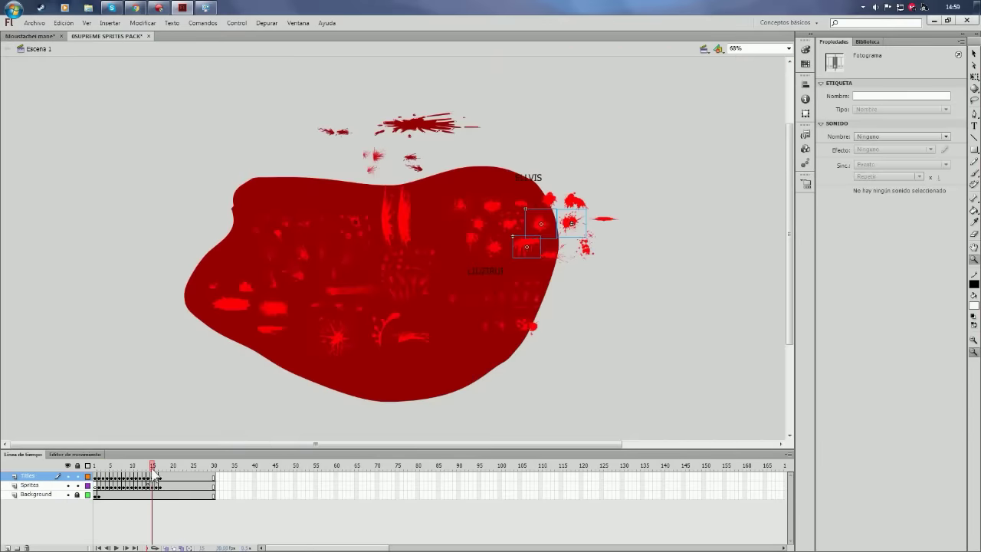
key("ctrl+equal")
key("ctrl+equal")
key("ctrl+minus")
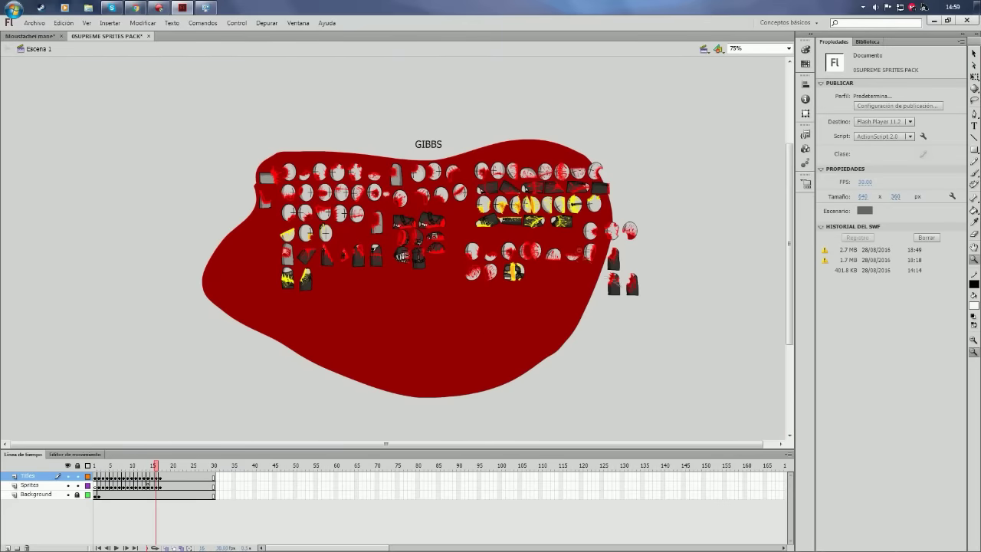
left_click_drag(539, 300, 445, 243)
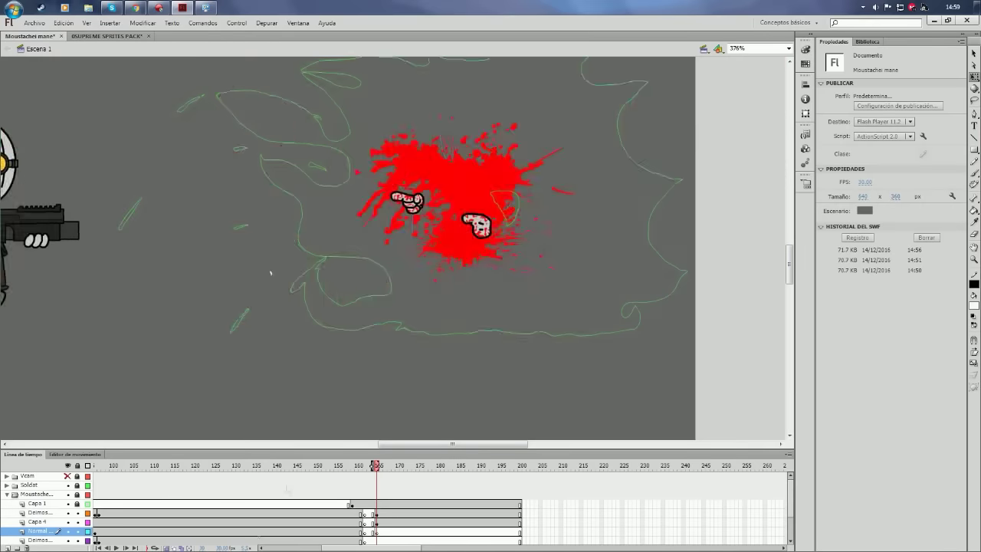
left_click(350, 531)
left_click(376, 531)
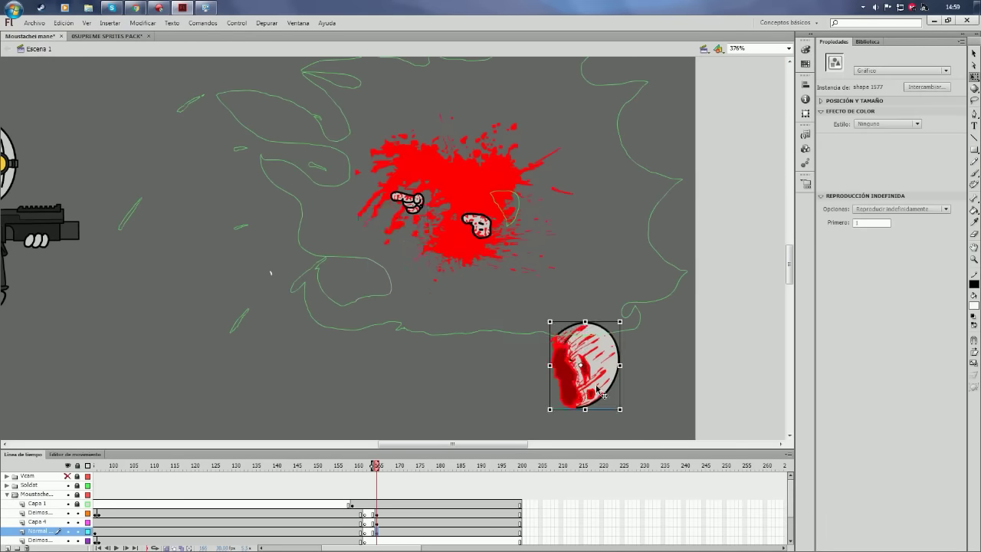
- Retouch the grey shading inside the bloodied head symbol with the Brush tool
double_click(599, 393)
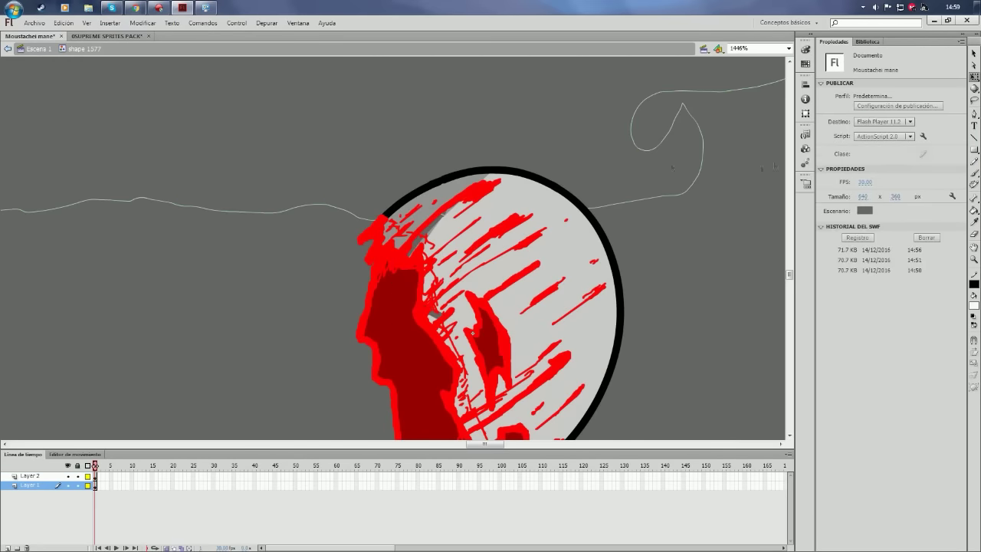
left_click(34, 476)
left_click(32, 485)
key("ctrl+equal")
key("b")
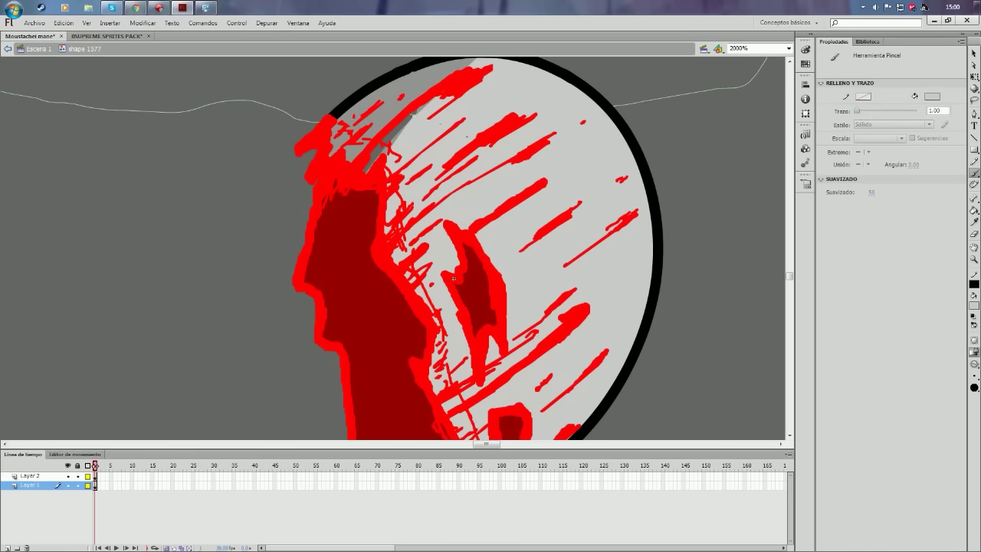
key("z")
left_click(445, 313, "alt")
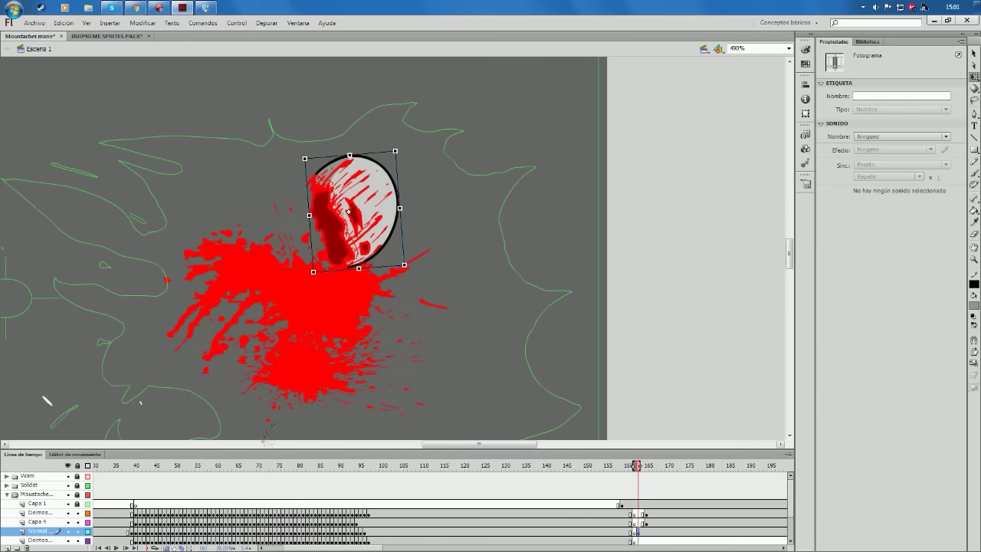
- Animate the bloodied head spinning up from the splatter and off the stage in keyframes through frame 169
key(".")
key(".")
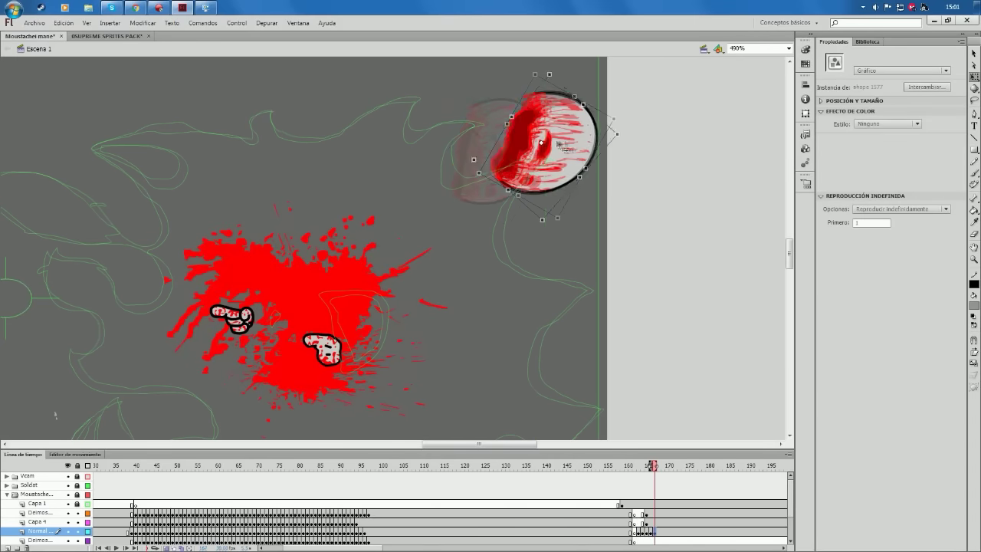
key(".")
key(".")
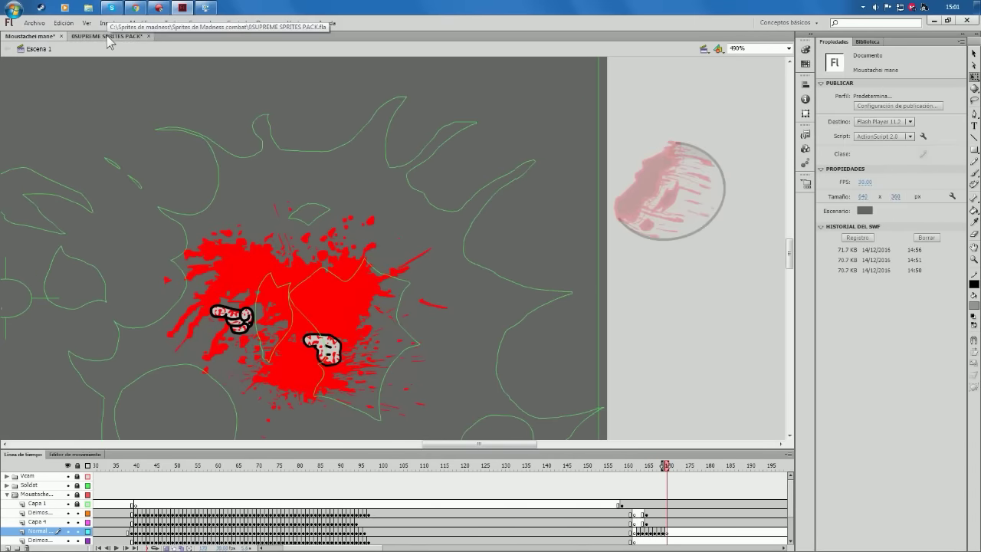
- Examine the gibs in the sprite pack and the character's feet before the blast
left_click(107, 36)
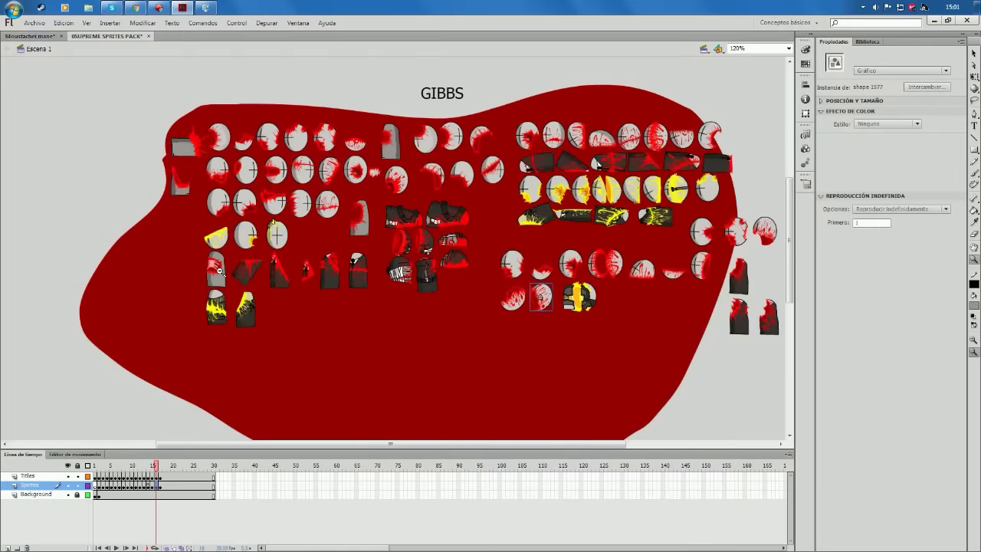
scroll(185, 256, "up", 5)
scroll(360, 313, "down", 7)
scroll(429, 225, "up", 3)
left_click(29, 36)
scroll(383, 230, "down", 3)
scroll(436, 177, "up", 4)
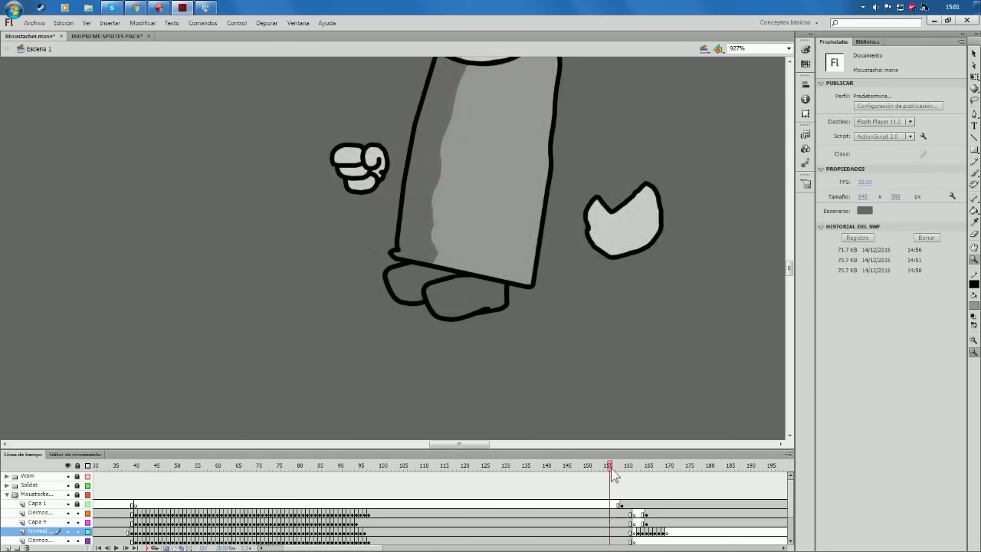
- Draw a wide, angular crater outline beneath the blood on the body layer at frame 164 with the Line tool
left_click(633, 469)
scroll(633, 470, "down", 2)
left_click(632, 521)
scroll(312, 216, "up", 2)
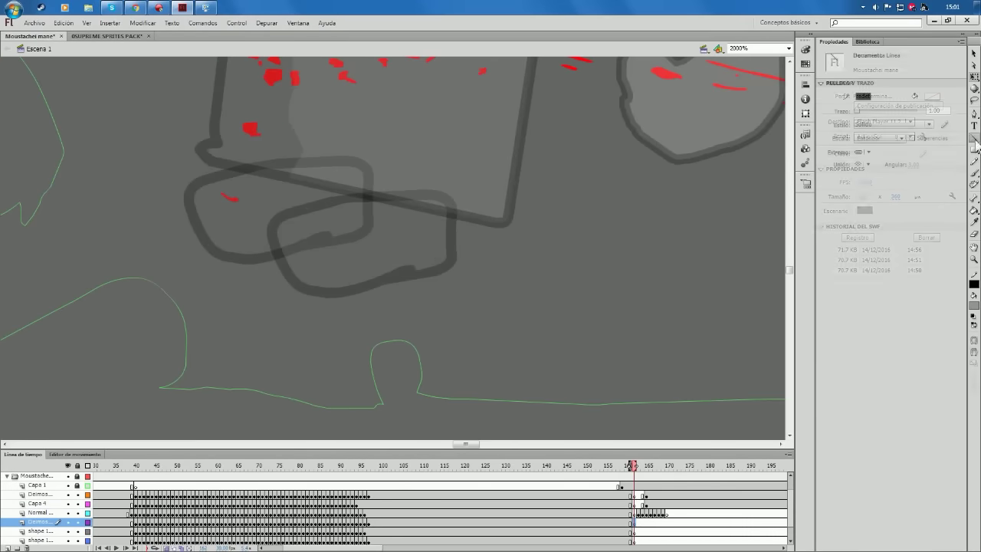
scroll(266, 315, "down", 4)
scroll(122, 153, "up", 3)
left_click(650, 469)
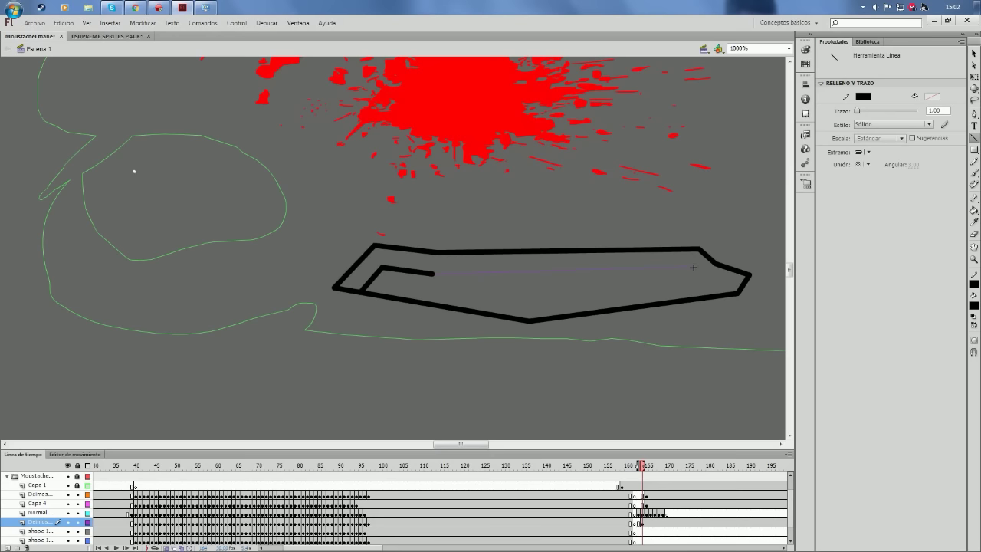
- Draw the crater's inner rim and short corner edges with straight lines
key("ctrl+z")
left_click_drag(712, 264, 708, 283)
left_click_drag(698, 248, 692, 272)
key("q")
left_click_drag(362, 238, 620, 331)
key("n")
key("ctrl+minus")
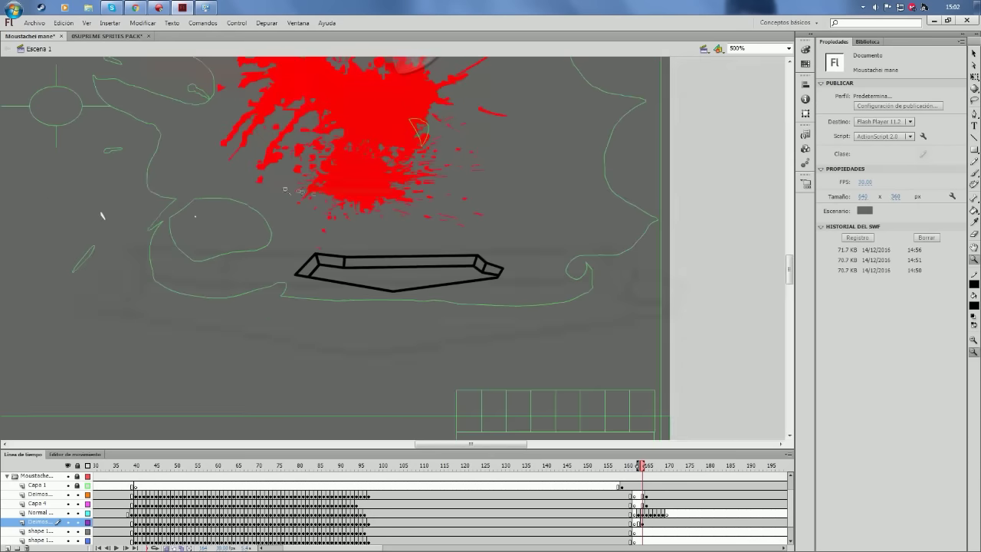
- Fill the crater's pit with black
key("ctrl+equal")
key("k")
left_click(543, 304)
key("ctrl+minus")
key("ctrl+equal")
- Draw branching crack lines in the ground around the crater's left end
key("n")
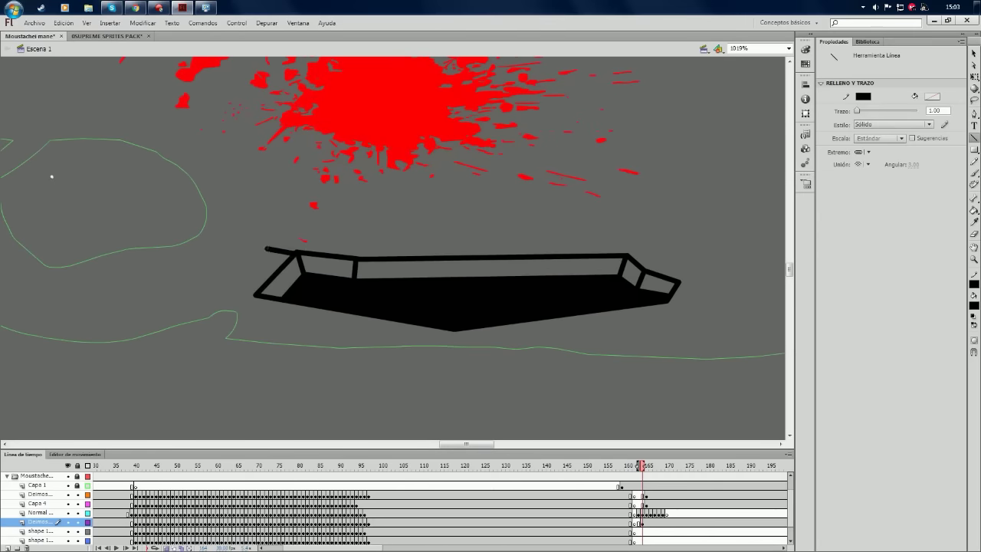
key("v")
key("n")
left_click_drag(256, 282, 243, 289)
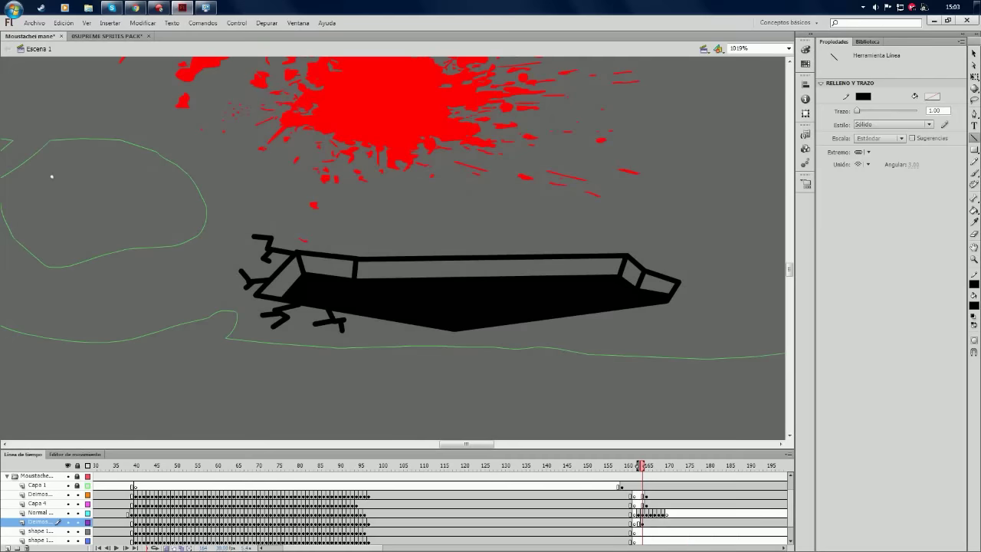
- Flatten the crater drawing slightly and draw branching crack lines along its upper edge
key("v")
left_click(449, 300)
key("q")
left_click_drag(459, 234, 421, 260)
left_click(451, 249)
key("n")
key("v")
left_click(455, 295)
key("n")
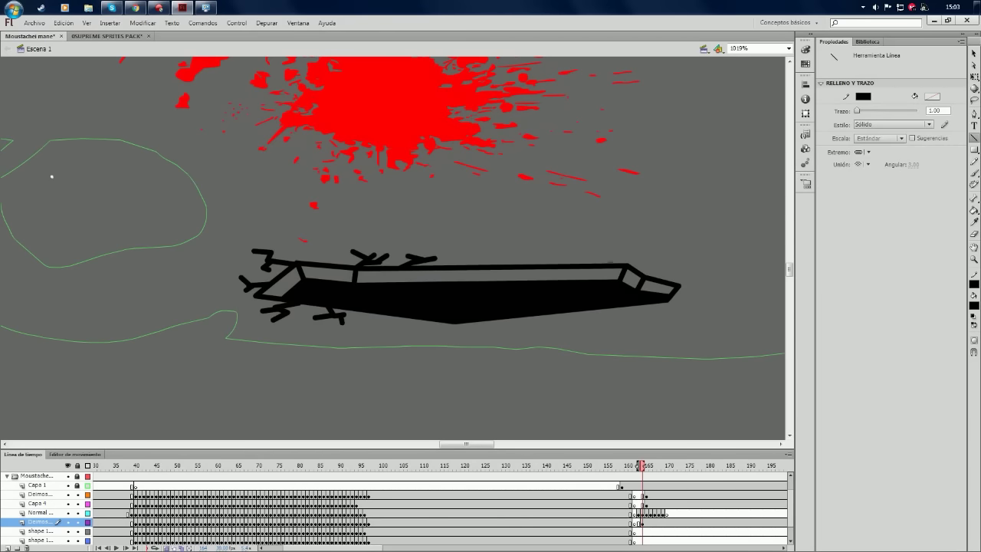
- Draw cracks at the crater's right end and lower tip, and pencil a thin jagged outline with a 0.10 stroke around the whole crater
key("q")
left_click(459, 295)
left_click_drag(619, 236, 656, 272)
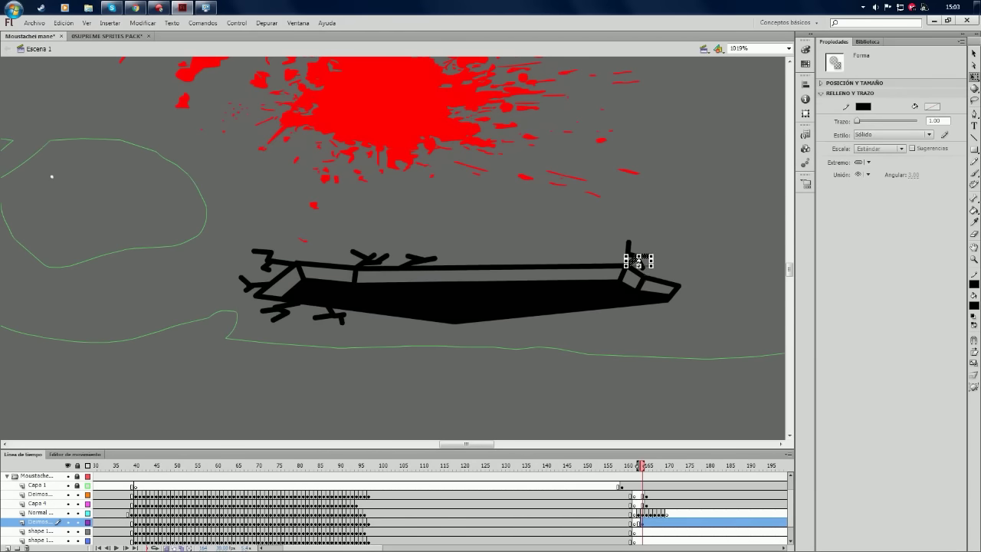
key("ctrl+shift+a")
key("n")
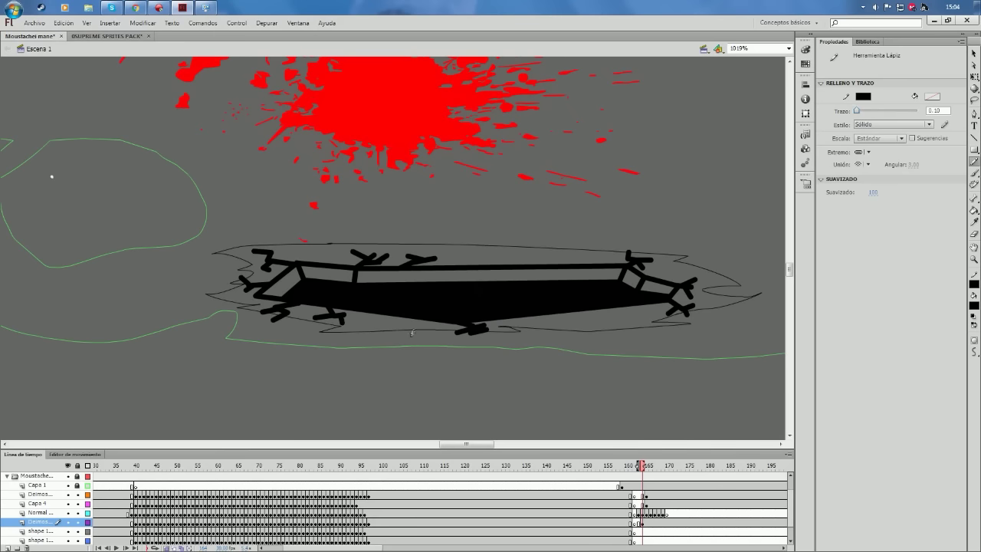
- Fill the outlined ground around the crater with dark grey and remove the thin outline
key("q")
left_click(974, 210)
left_click(973, 305)
left_click(972, 322)
left_click(392, 360)
key("q")
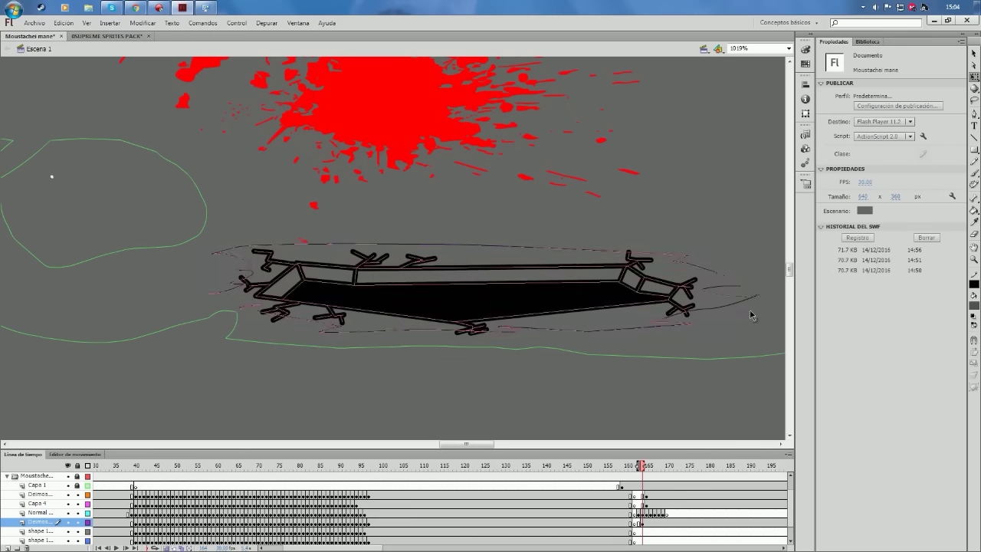
key("k")
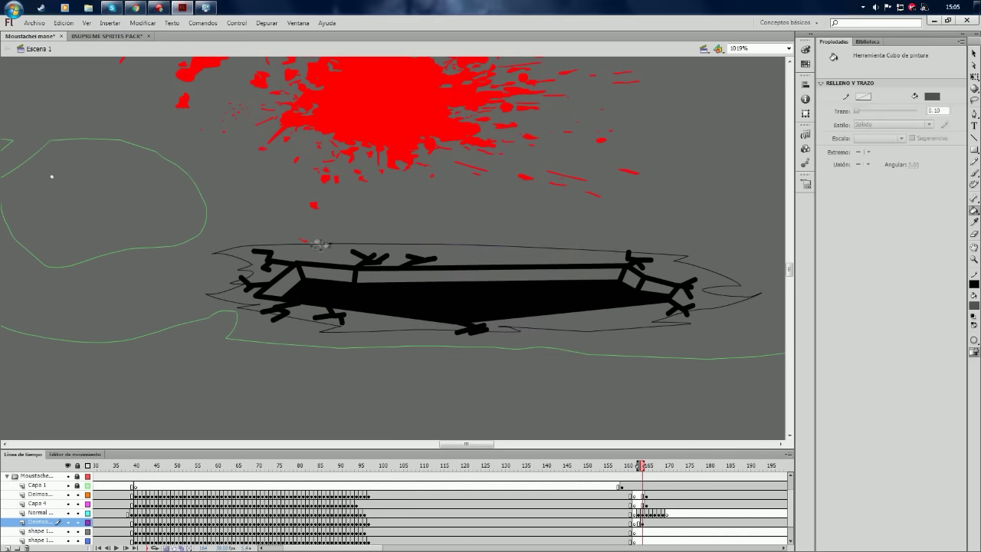
key("ctrl+equal")
key("ctrl+equal")
key("q")
left_click(532, 374)
left_click(546, 378)
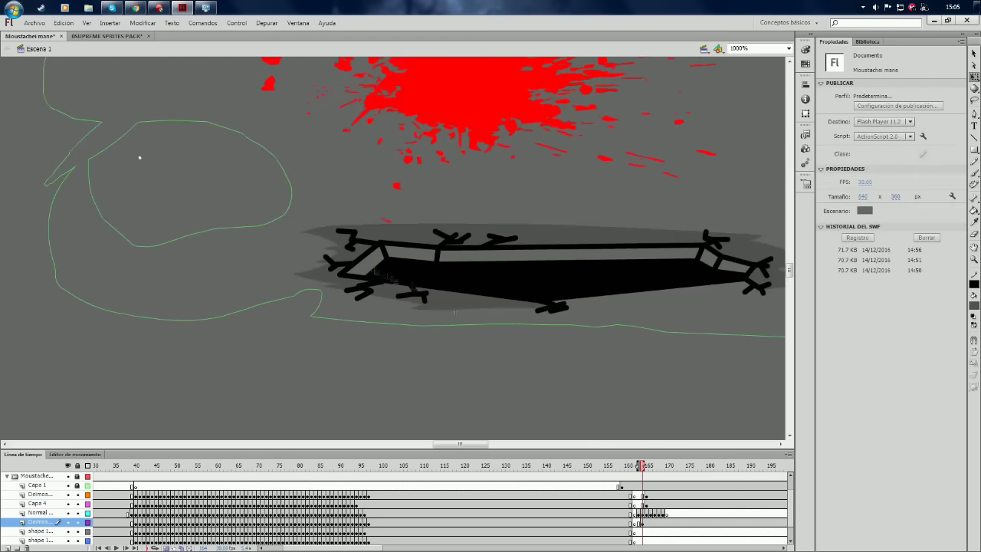
- Brush ragged dark grey strokes around the edges of the scorched ground
key("b")
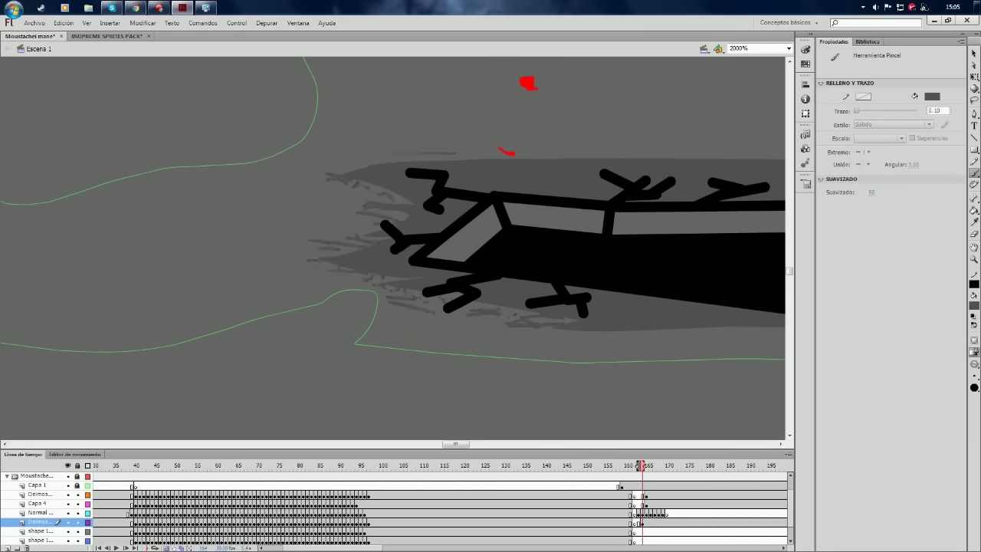
scroll(392, 248, "right", 5)
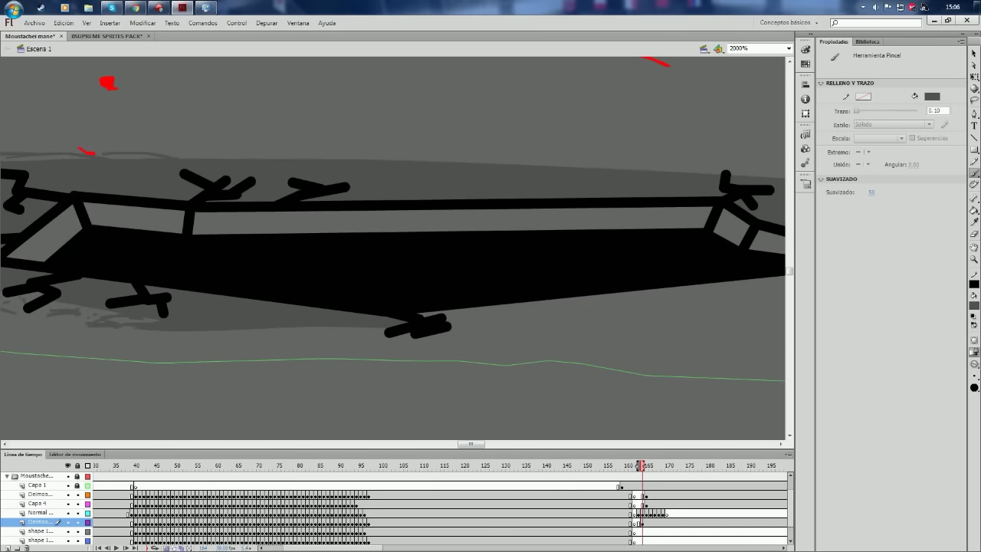
scroll(392, 247, "right", 3)
left_click(475, 301)
key("y")
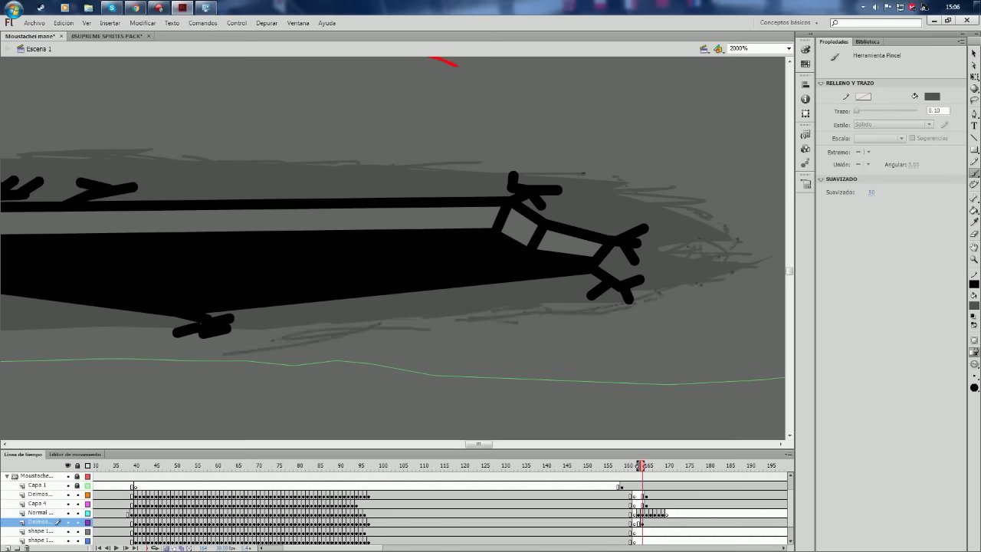
- Pencil thin dividing lines across the crater's inner walls and fill the marked wall sections with red blood
key("ctrl+2")
scroll(214, 212, "up", 3)
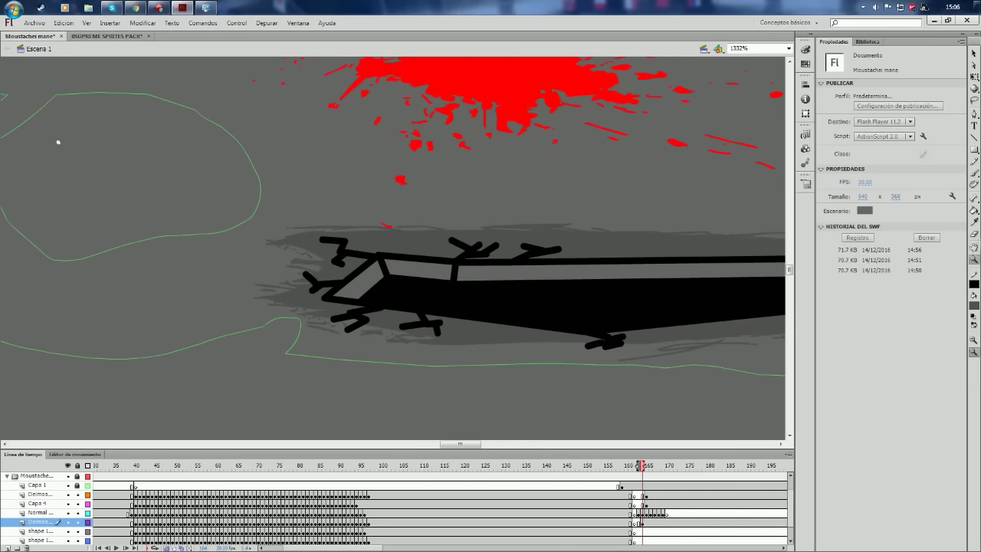
scroll(58, 142, "down", 5)
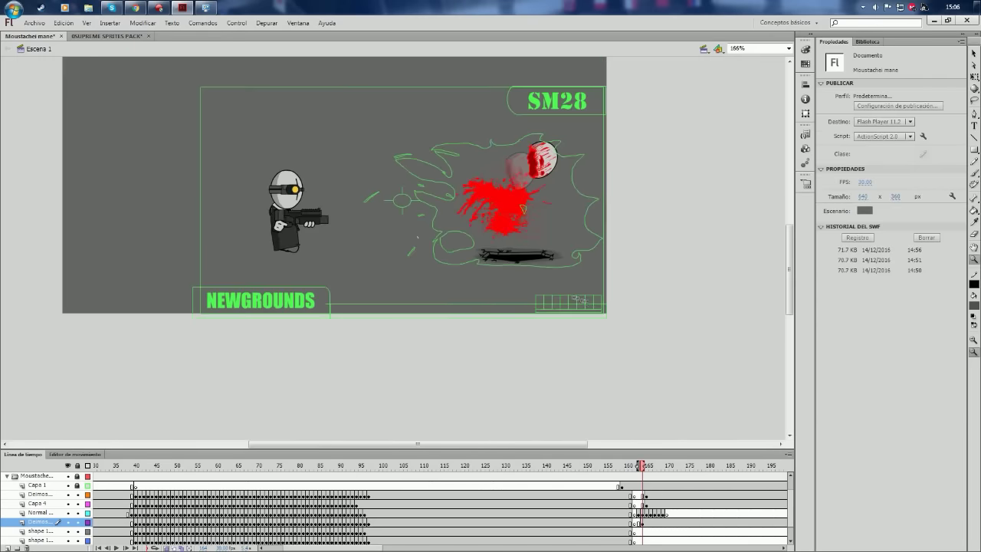
scroll(225, 263, "up", 6)
key("y")
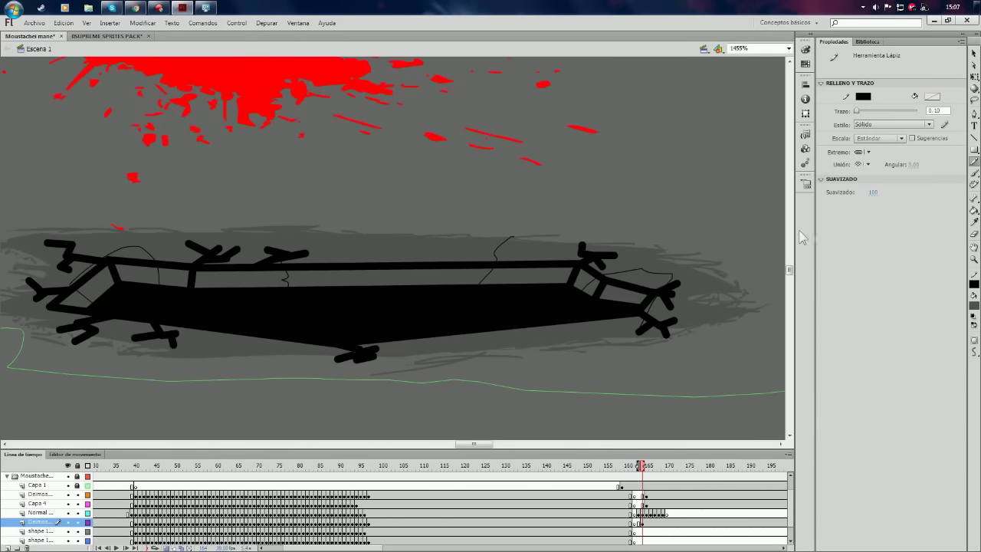
key("k")
left_click(591, 289)
left_click(622, 295)
key("q")
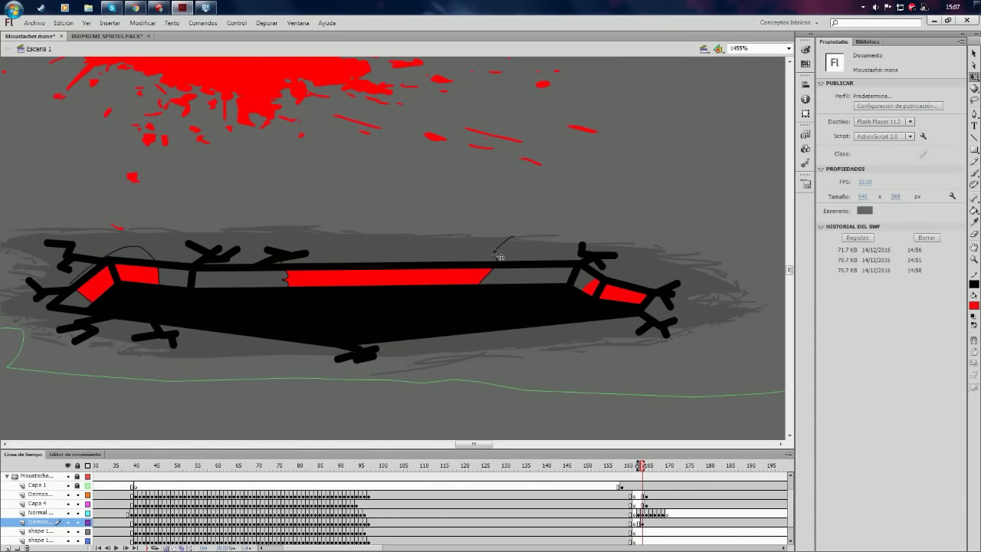
- Roughen the ends of the red wall patches with small red brush strokes and remove the thin guide lines
key("b")
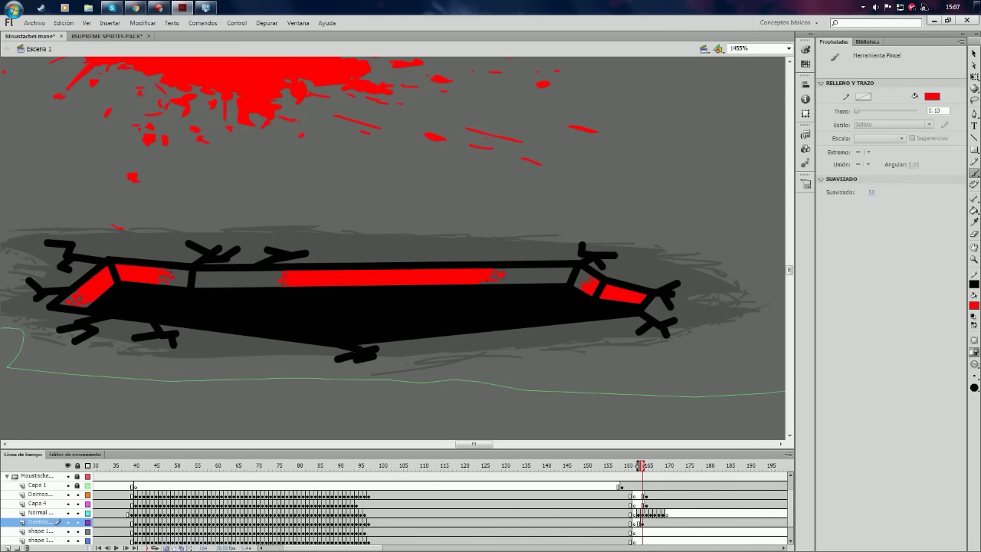
key("q")
key("ctrl+minus")
key("ctrl+minus")
key("ctrl+minus")
- Test the movie to review the explosion with the bloody crater
key("ctrl+Return")
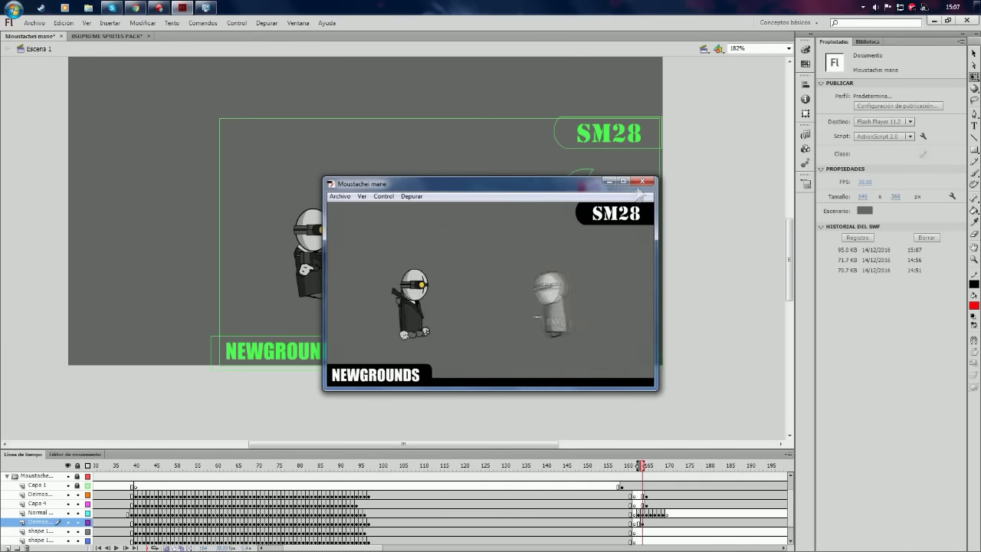
left_click(646, 504)
key("ctrl+Return")
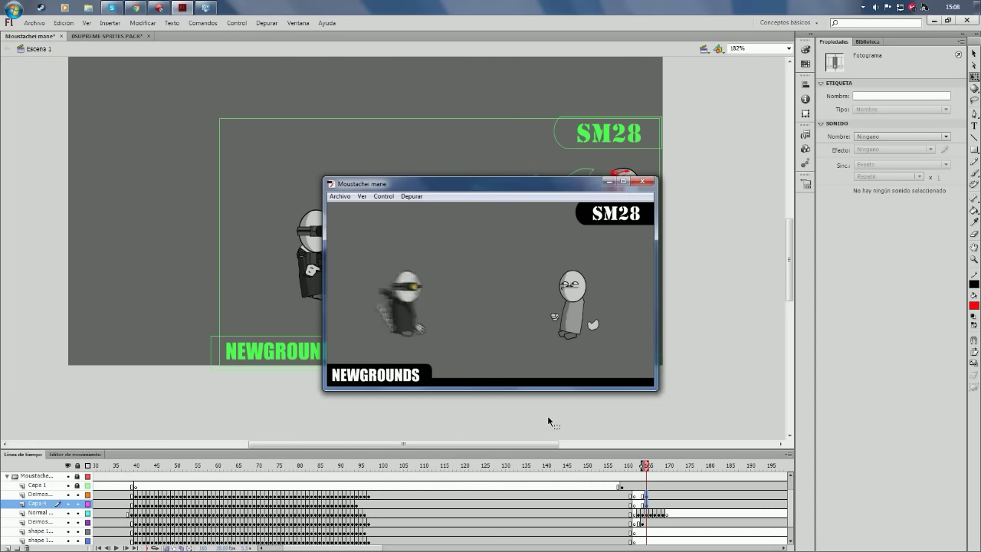
left_click(651, 181)
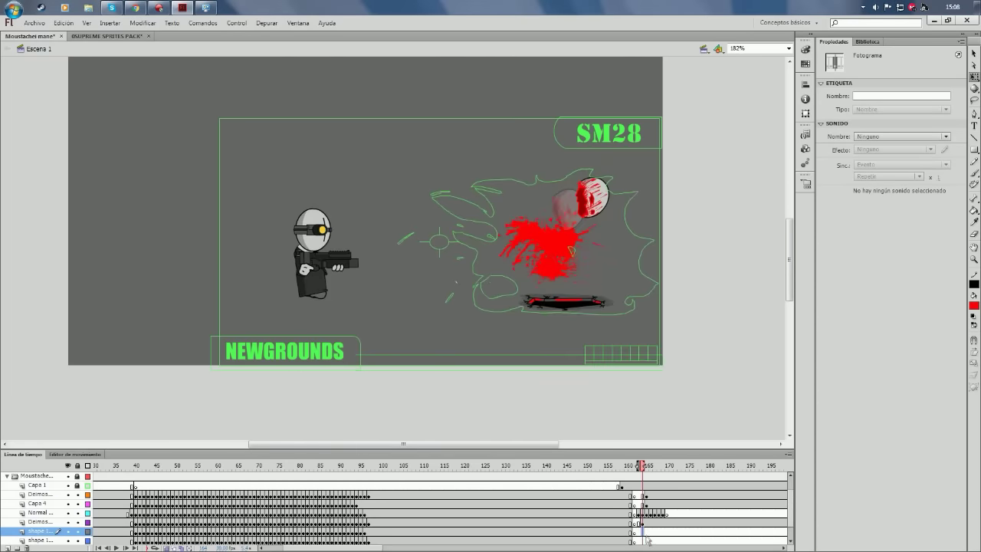
- Copy the wide flame from the sprite pack's Fires and Explosions section and paste it over the crater at frame 164
left_click(107, 36)
scroll(490, 252, "down", 5)
left_click(299, 307)
key("ctrl+c")
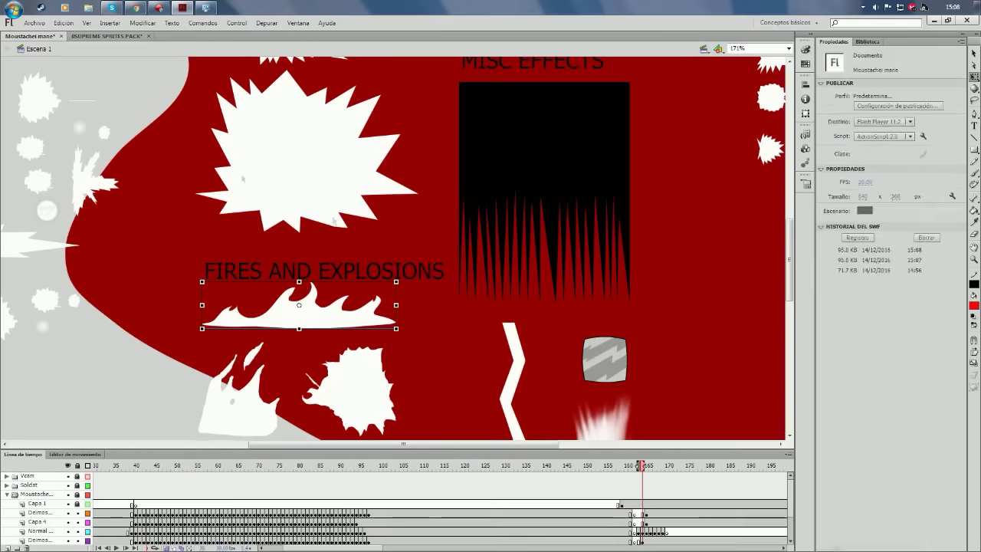
left_click(31, 36)
key("ctrl+v")
left_click_drag(383, 253, 567, 301)
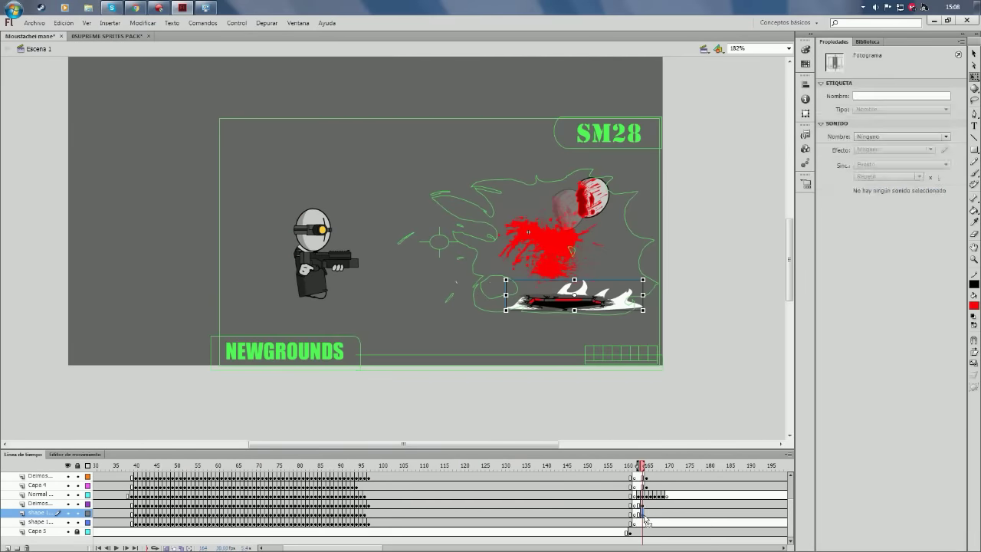
- Put the wide flame in front of the crater on the new Capa 6 layer from frame 163 and play it back
left_click(636, 494)
right_click(694, 319)
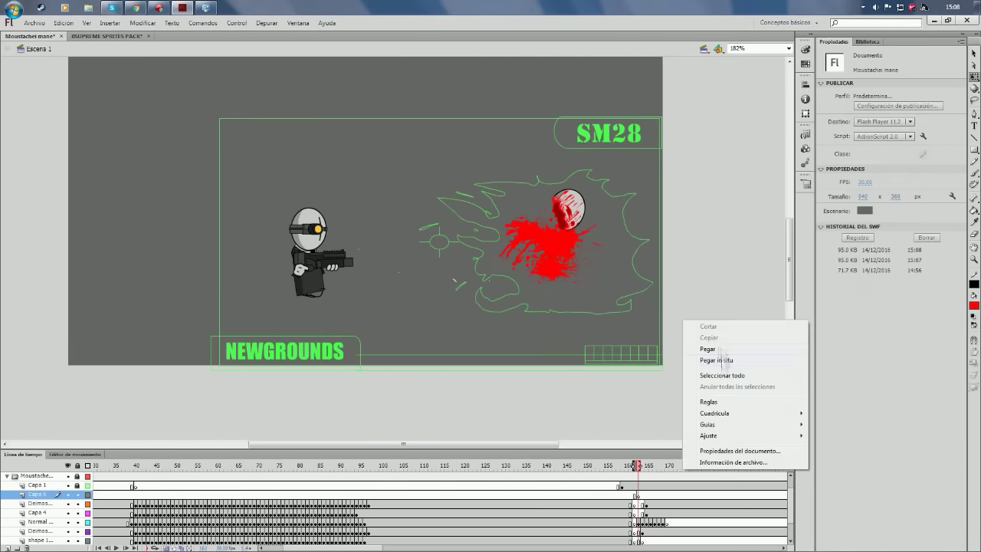
left_click(724, 356)
key("Return")
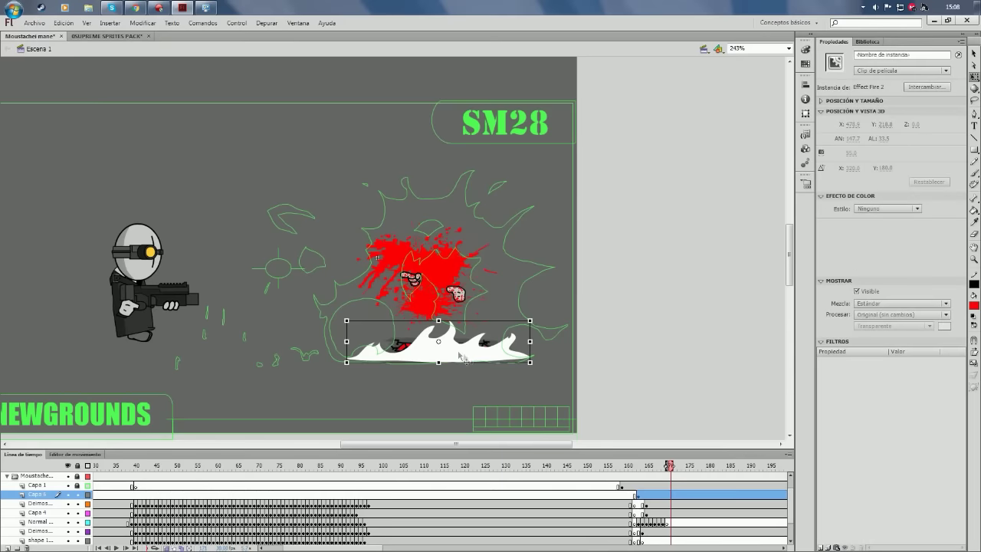
- Change the wide flame's instance type to Graphic and test the movie
left_click(880, 105)
key("ctrl+Return")
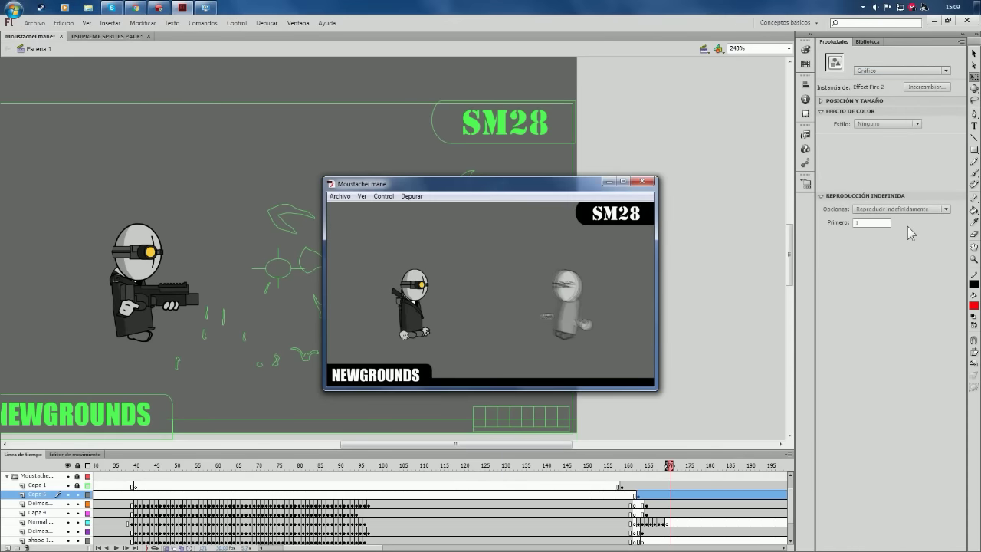
left_click(646, 181)
- Copy the Effect Fire 1 flame from the sprite pack and paste it on the upper shape layer at frame 181
left_click_drag(669, 465, 709, 465)
left_click(711, 540)
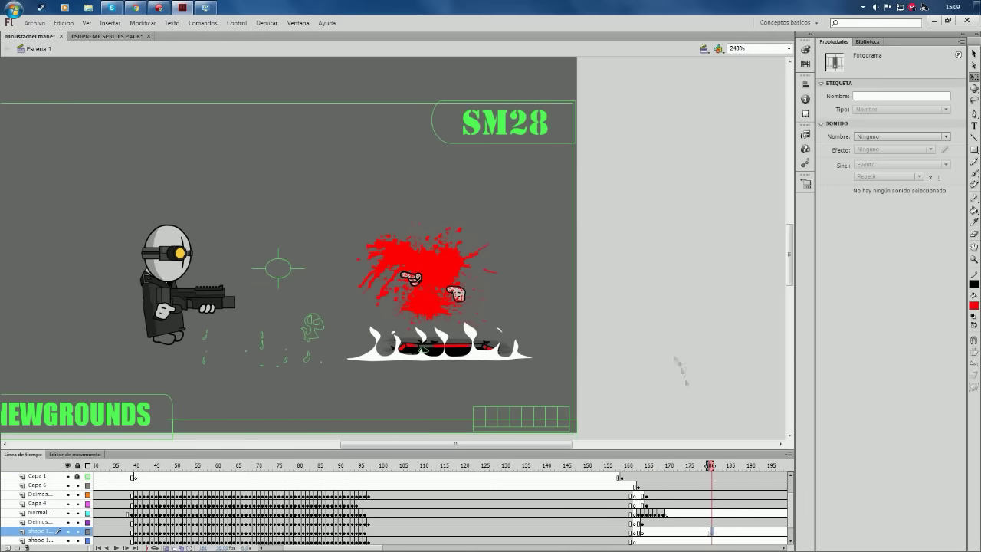
key("ctrl+Tab")
key("ctrl+c")
key("ctrl+Tab")
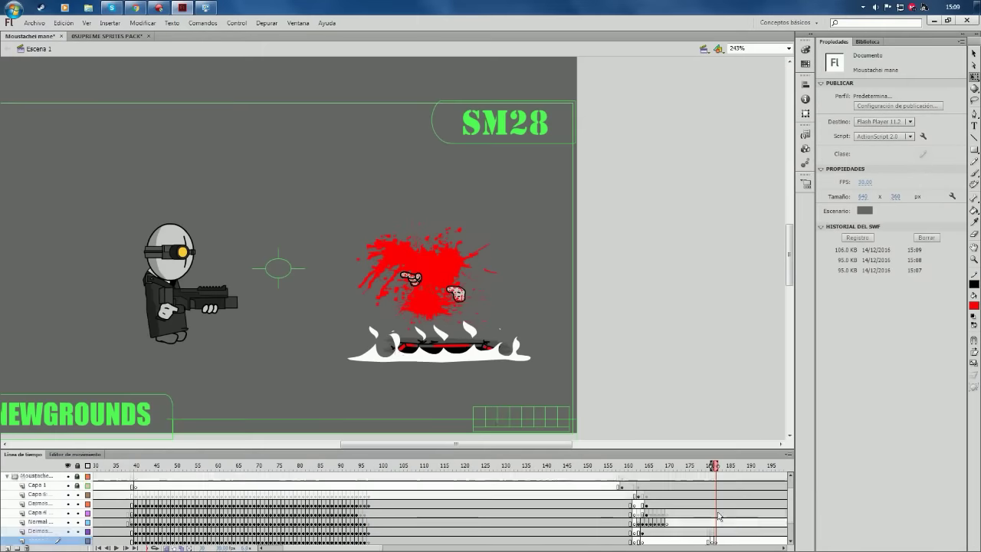
key("ctrl+v")
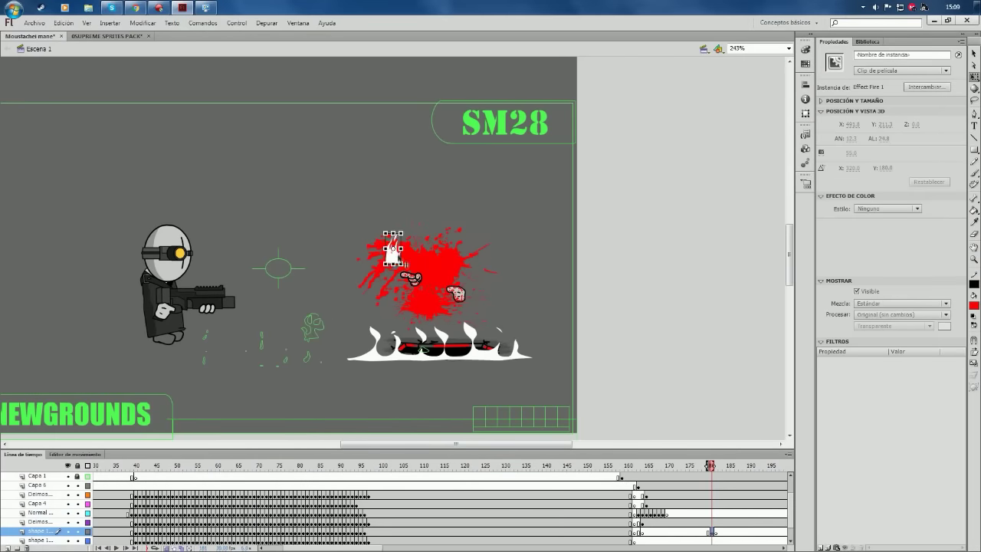
- Trim the layers to end at frame 200 and move the small flame to the ground between the soldier and the crater
key("Return")
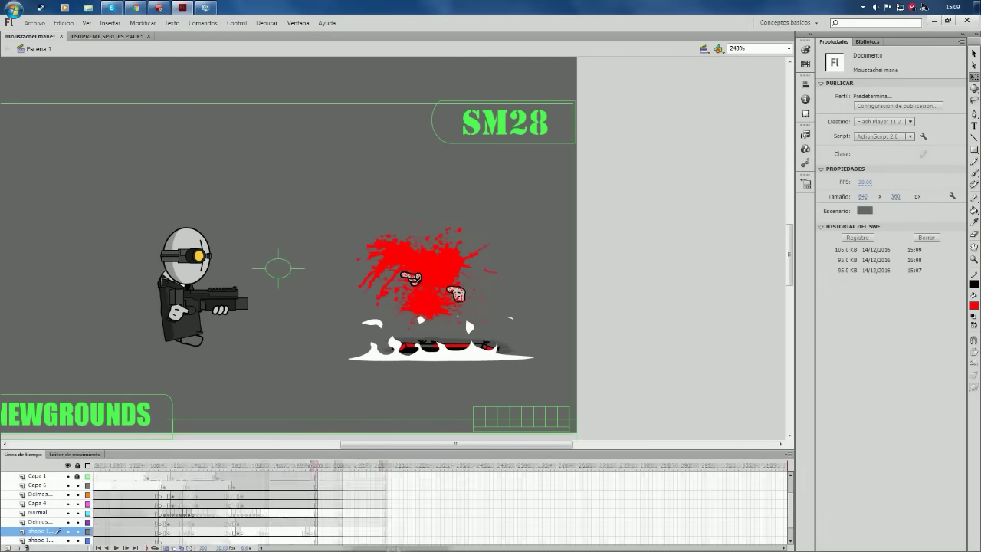
right_click(573, 531)
left_click(638, 388)
key("Return")
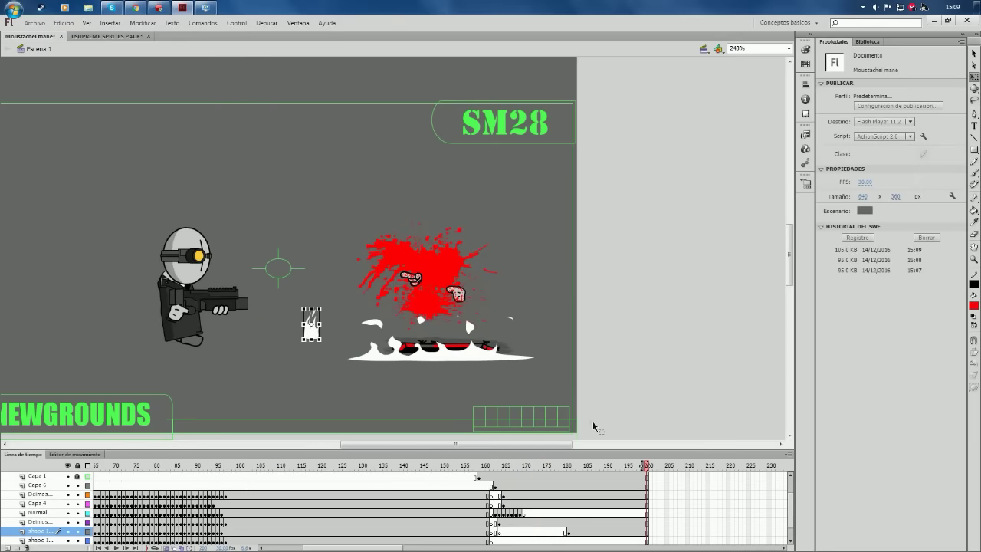
- Place a second, smaller Effect Fire 1 flame below the first on the lower shape layer, starting at frame 181
left_click_drag(537, 465, 565, 465)
scroll(544, 357, "up", 3)
left_click(545, 357)
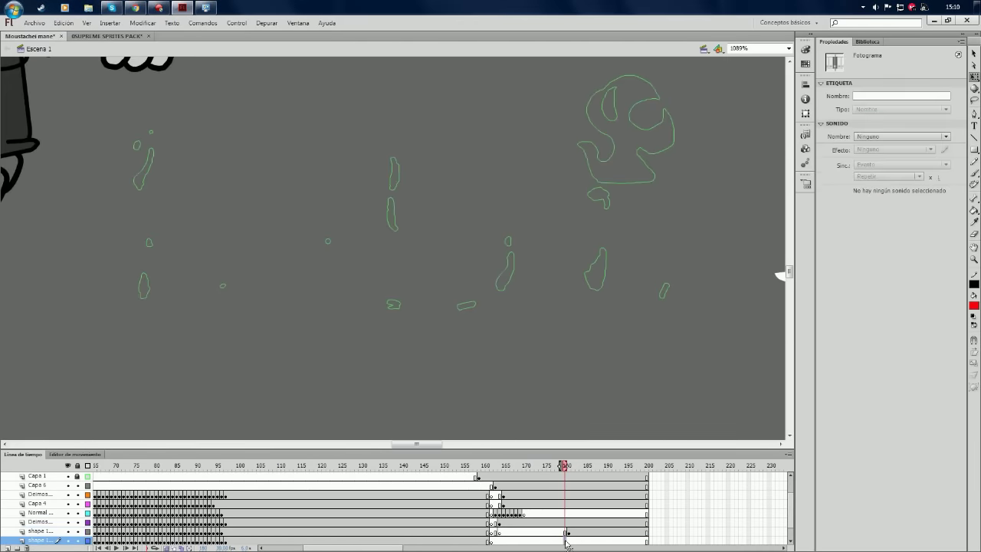
scroll(545, 357, "up", 2)
key("ctrl+z")
key("ctrl+z")
key("ctrl+z")
key("ctrl+z")
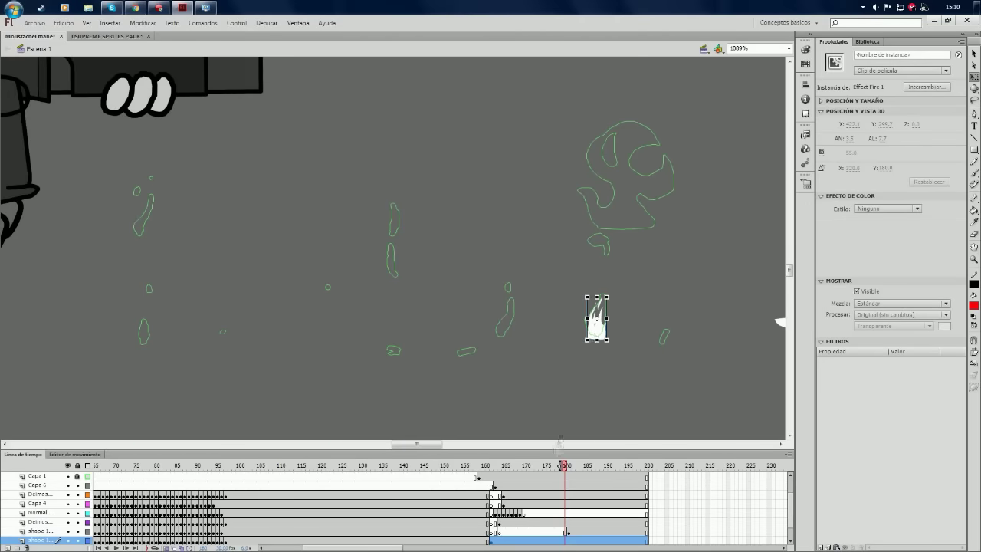
left_click_drag(529, 467, 567, 467)
left_click(568, 541)
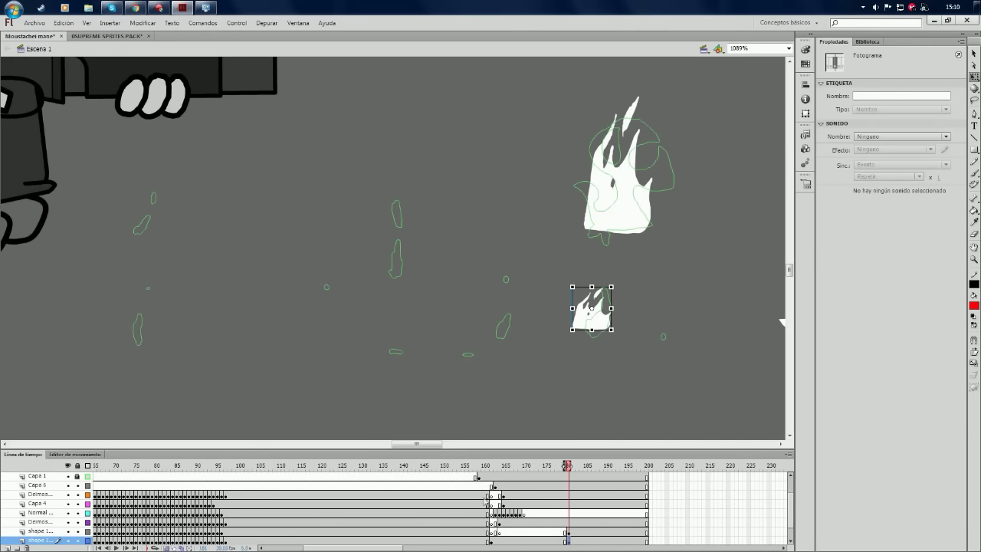
- Set the Effect Fire 1 flame to loop as a graphic and test the movie
left_click_drag(568, 542, 645, 541)
left_click(902, 209)
left_click(906, 220)
key("ctrl+Return")
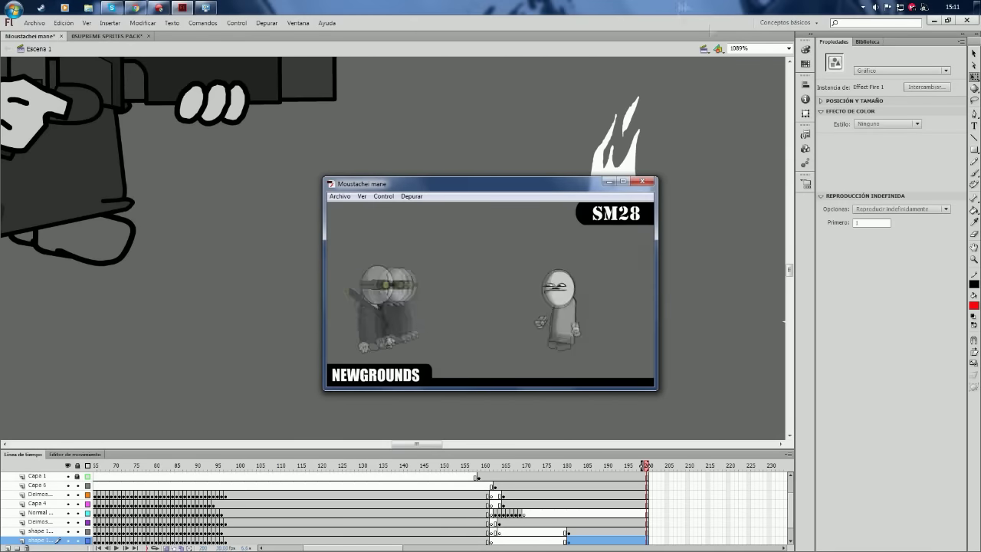
left_click(642, 181)
- Add keyframes on the lower shape layer and tween the smaller flame fading out by frame 200
left_click_drag(589, 469, 601, 434)
key("F6")
key("Return")
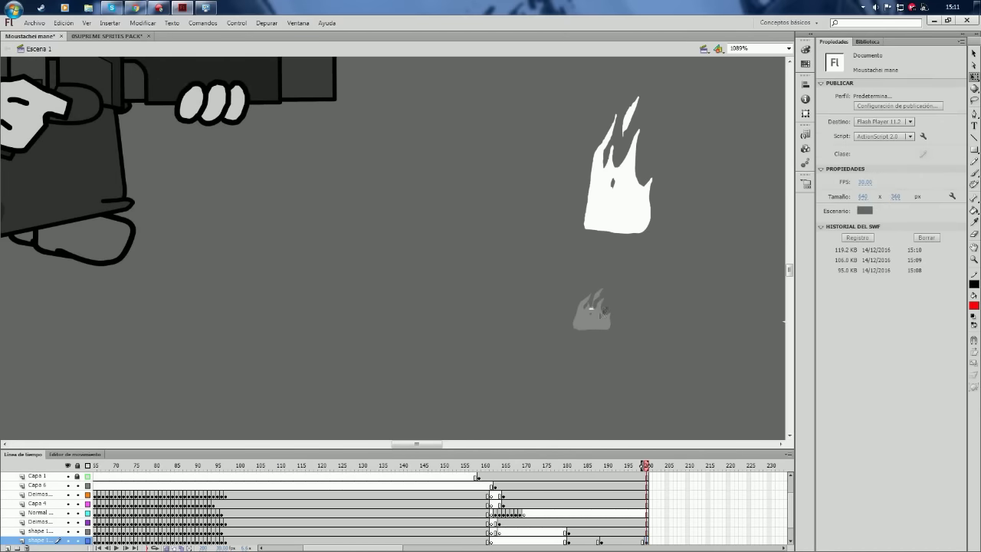
left_click(626, 539)
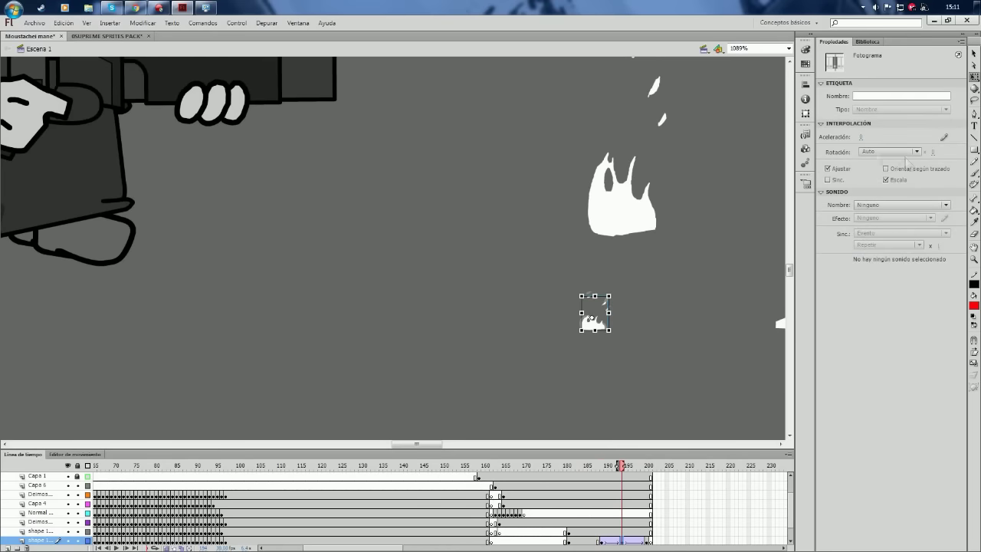
left_click(573, 470)
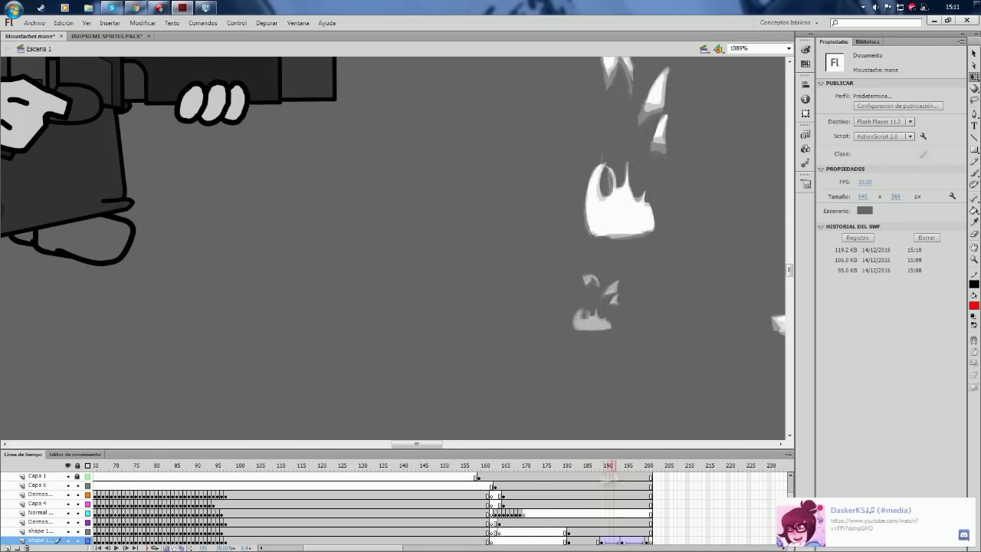
- Tween the larger flame shrinking and fading out between frames 185 and 195 on the upper shape layer, and test the movie
left_click(596, 531)
left_click(595, 533)
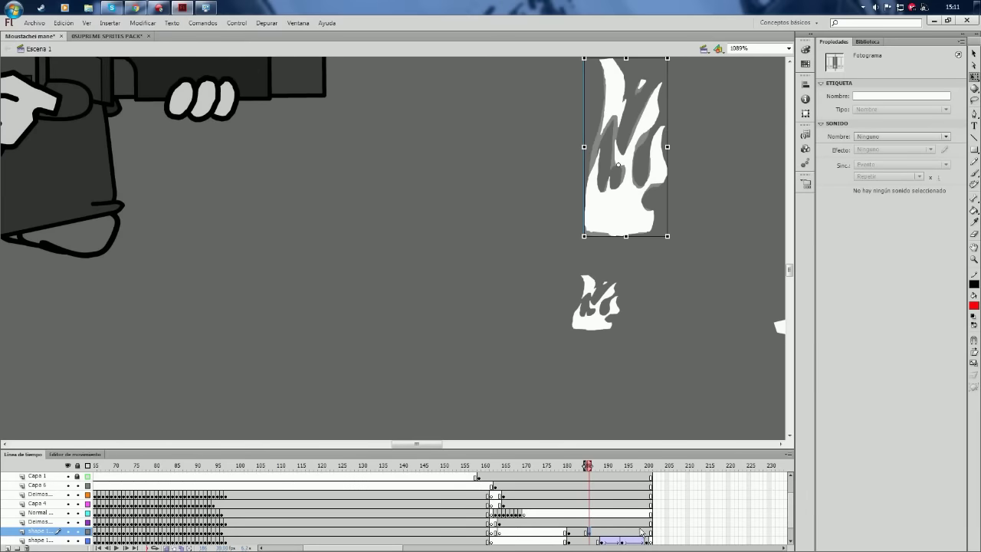
left_click(645, 531)
left_click(629, 531)
left_click(621, 168)
left_click(620, 232)
left_click(607, 496)
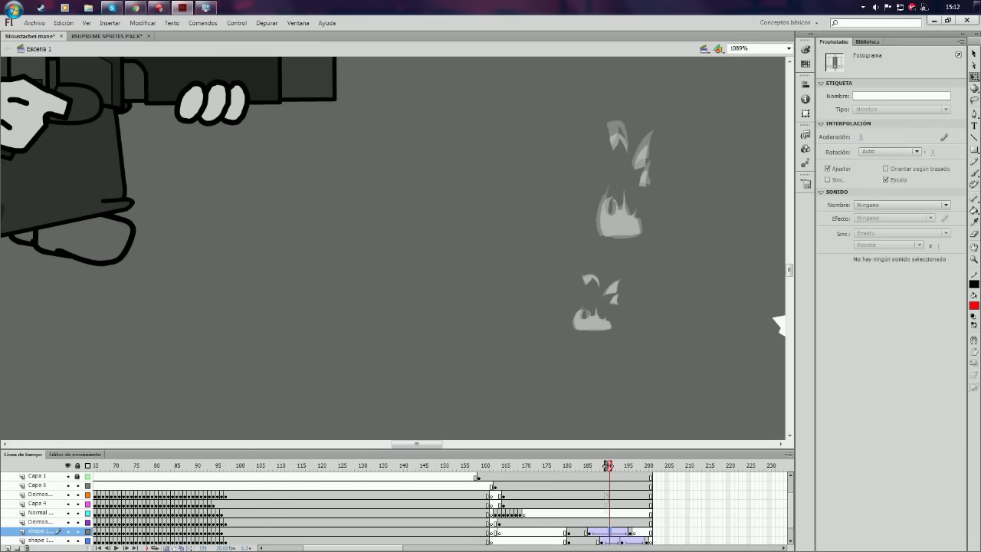
key("ctrl+Return")
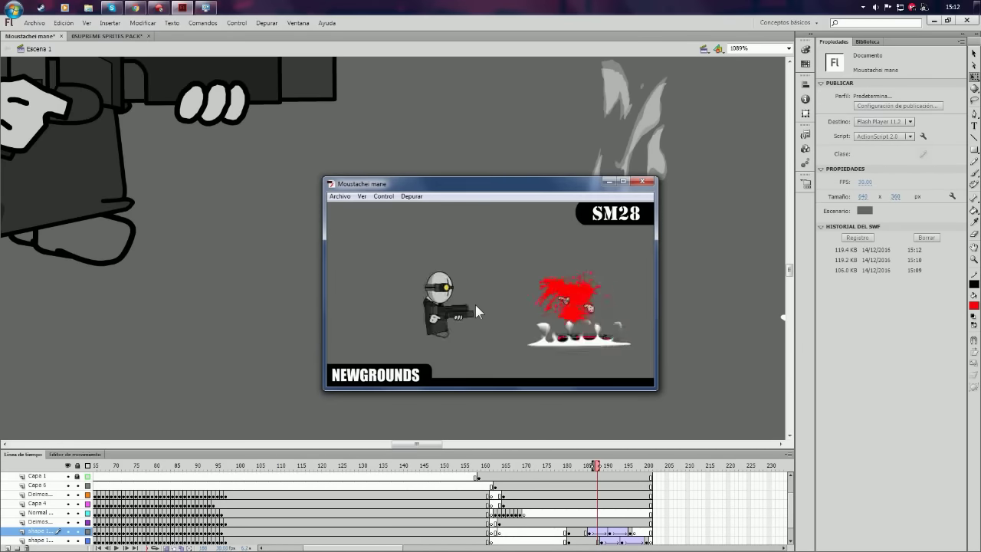
key("ctrl+w")
- Extend all layers to frame 230 and test the movie
left_click_drag(416, 446, 416, 186)
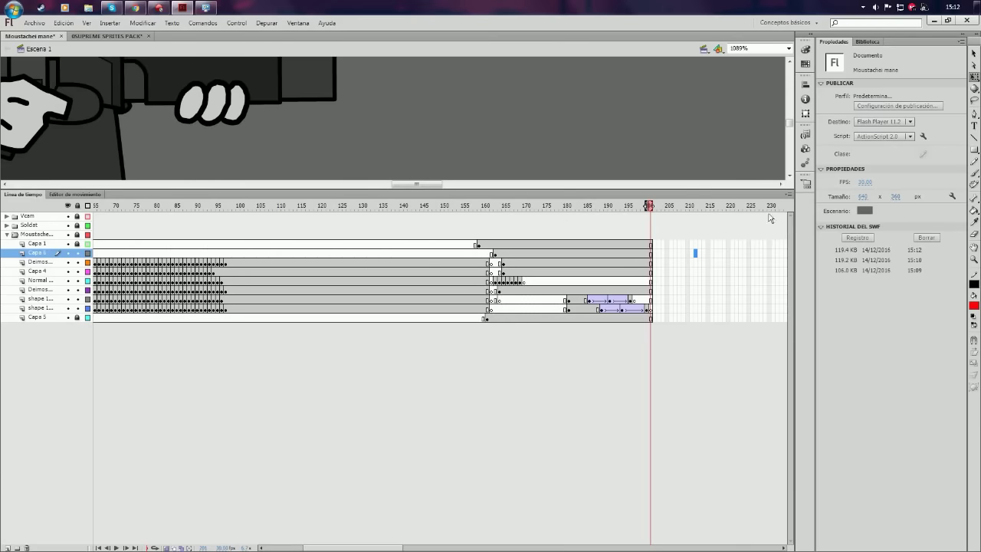
key("F5")
key("ctrl+Return")
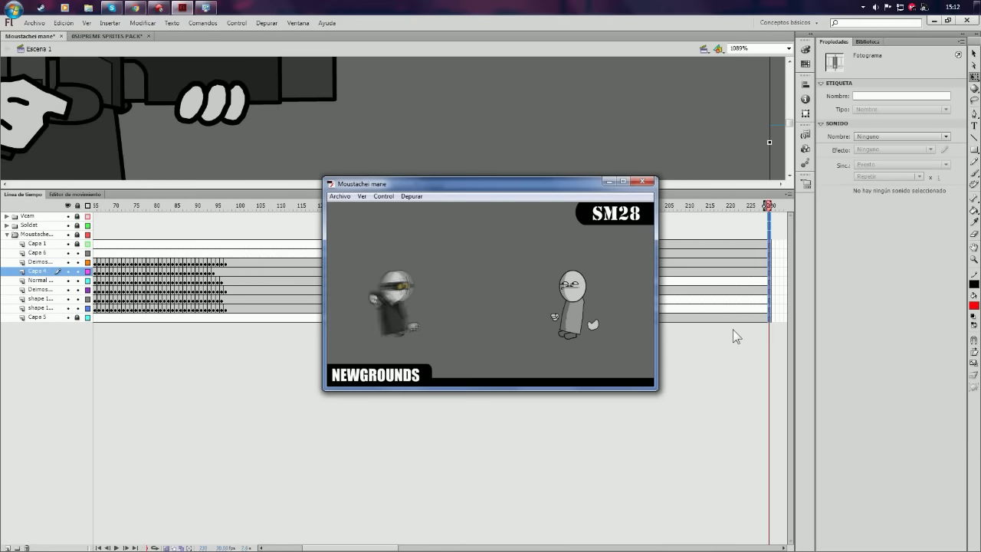
key("ctrl+w")
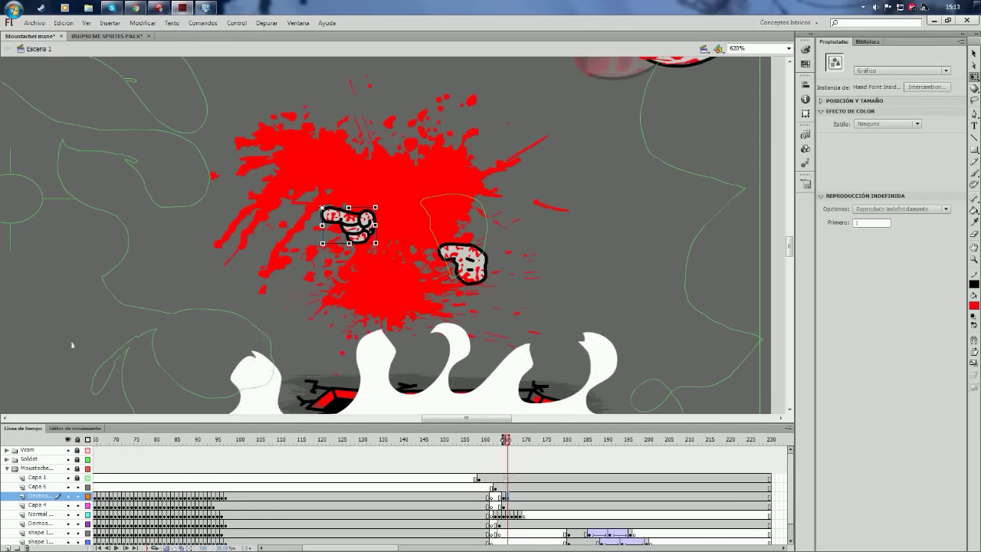
- Animate the bloody pointing hand falling frame by frame from frame 191 to the ground just below the white smoke
left_click(616, 441)
key("F6")
key("F6")
key("F6")
key("F6")
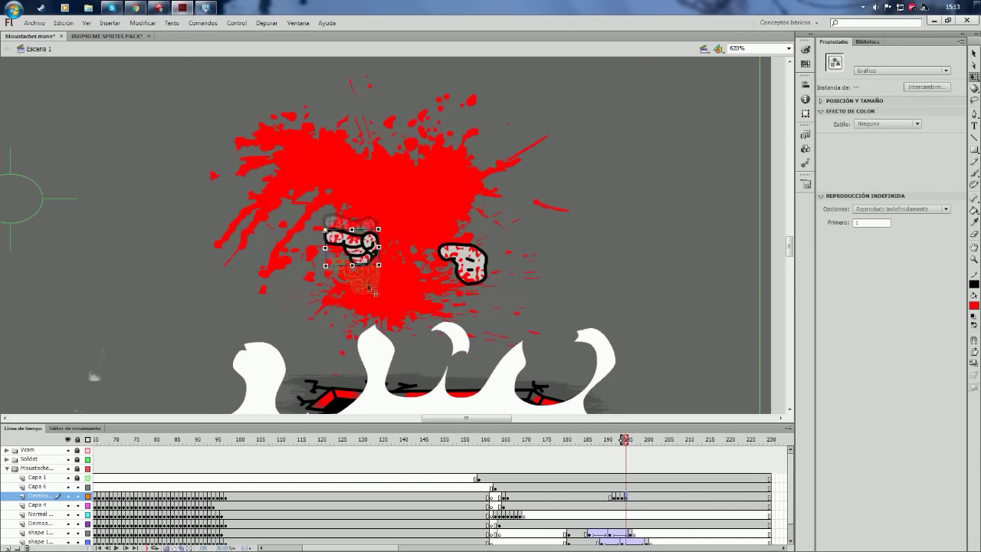
key("F6")
key("F6")
key("F6")
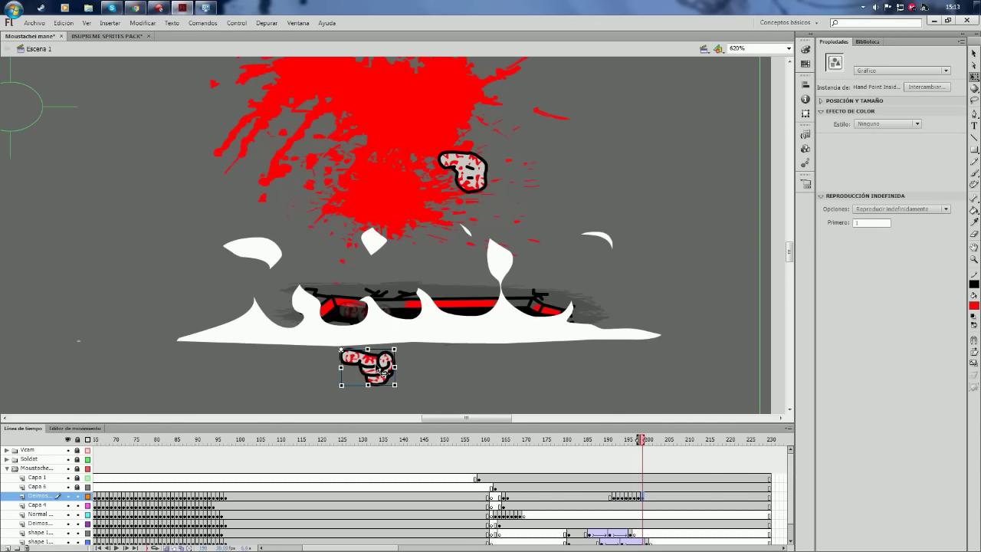
left_click(357, 367)
- Animate the second bloody hand on Capa 4 falling frame by frame to the ground by frame 201, and test the movie
mouse_move(463, 172)
left_mouse_down()
mouse_move(494, 251)
mouse_move(493, 326)
left_mouse_up()
key("F6")
key("F6")
key("F6")
key("ctrl+Return")
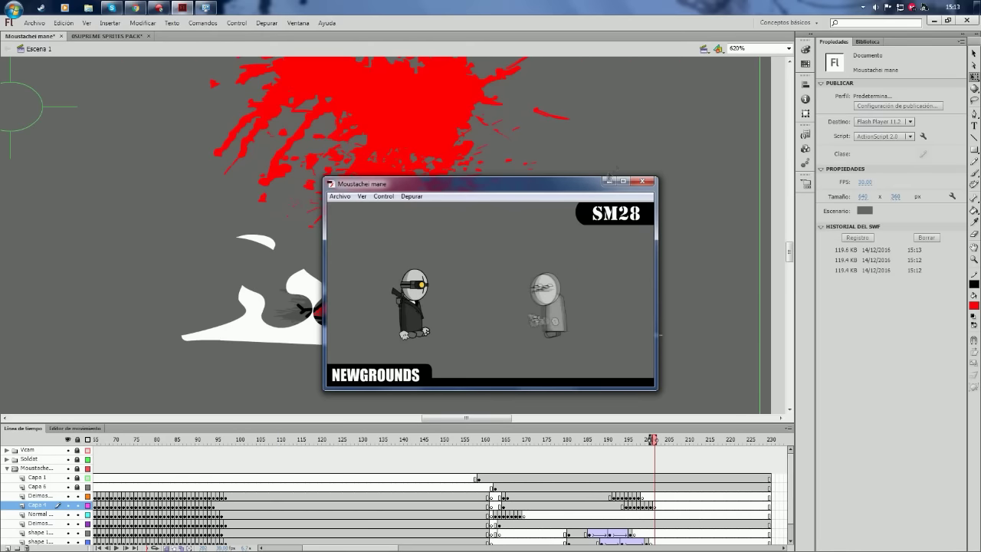
left_click(646, 182)
mouse_move(605, 439)
left_mouse_down()
mouse_move(580, 439)
mouse_move(601, 421)
left_mouse_up()
key("ctrl+2")
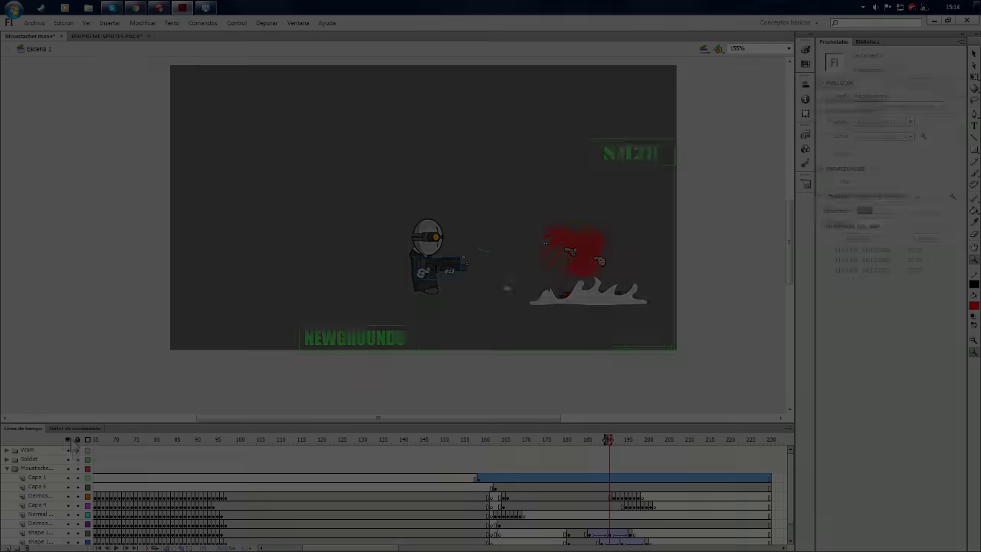